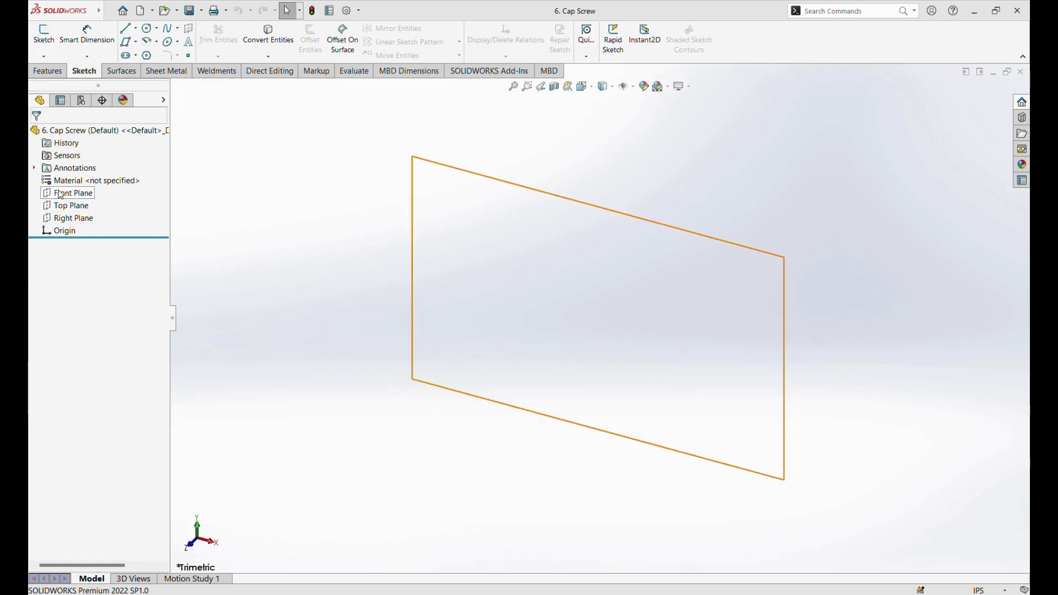
# - Start a new sketch on the Front Plane of the 6. Cap Screw part
pyautogui.click(62, 193)
pyautogui.click(52, 42)
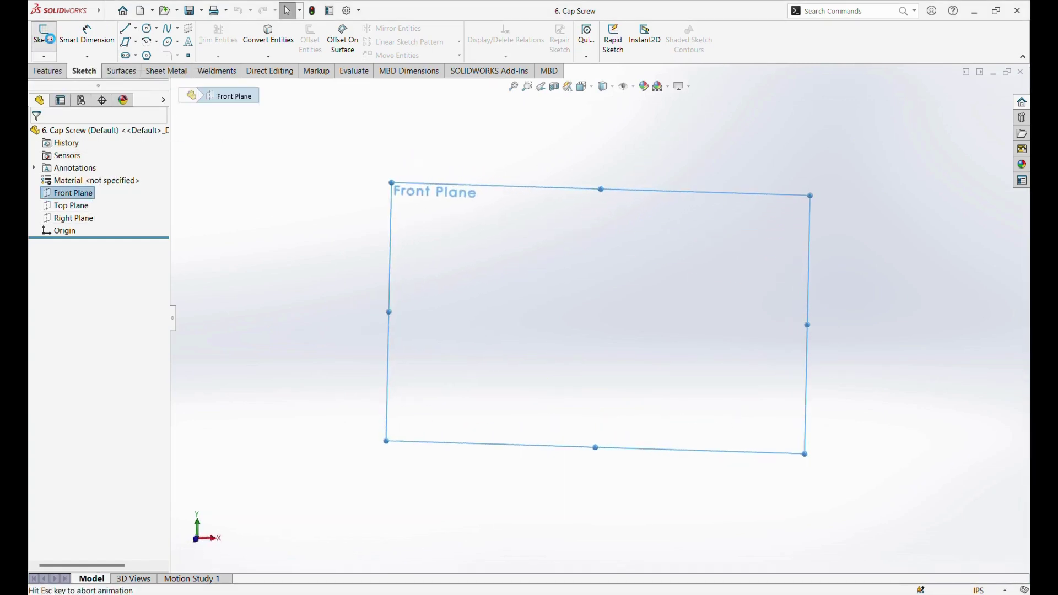
# - Draw a vertical construction centerline from above the origin down to the origin
pyautogui.click(136, 28)
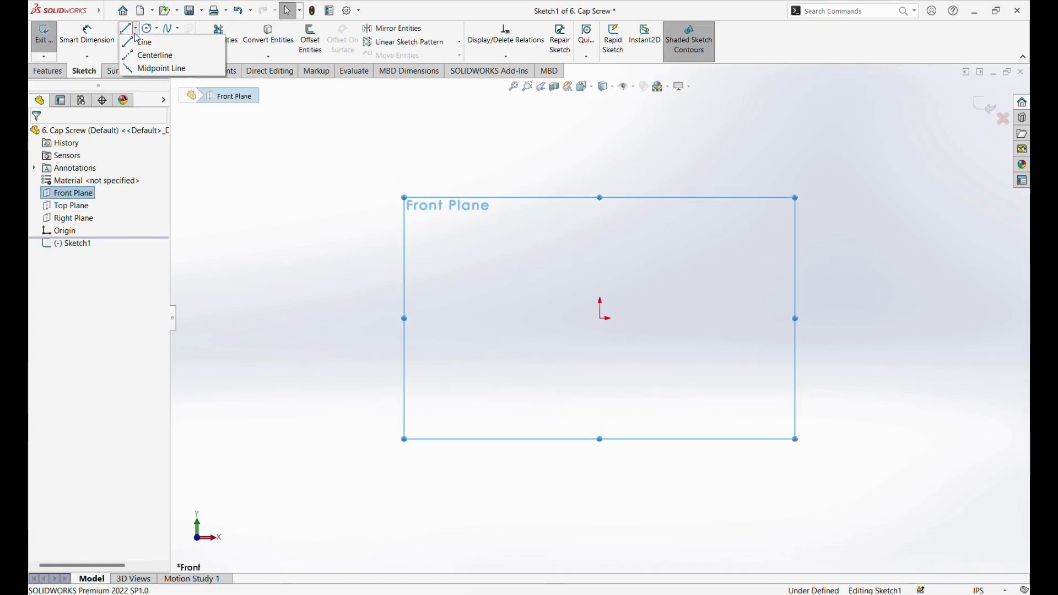
pyautogui.click(152, 52)
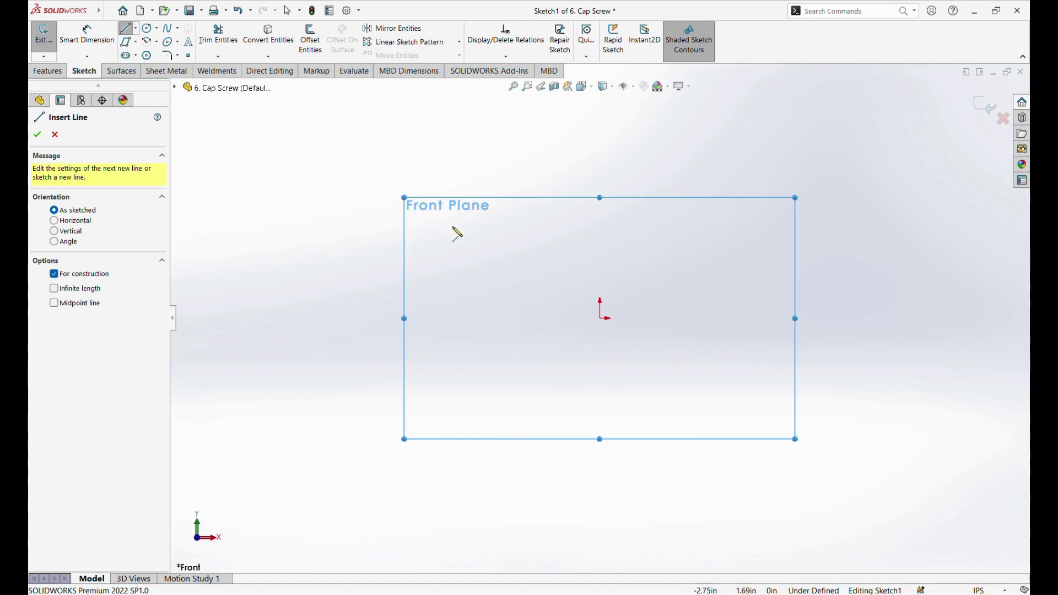
pyautogui.click(600, 218)
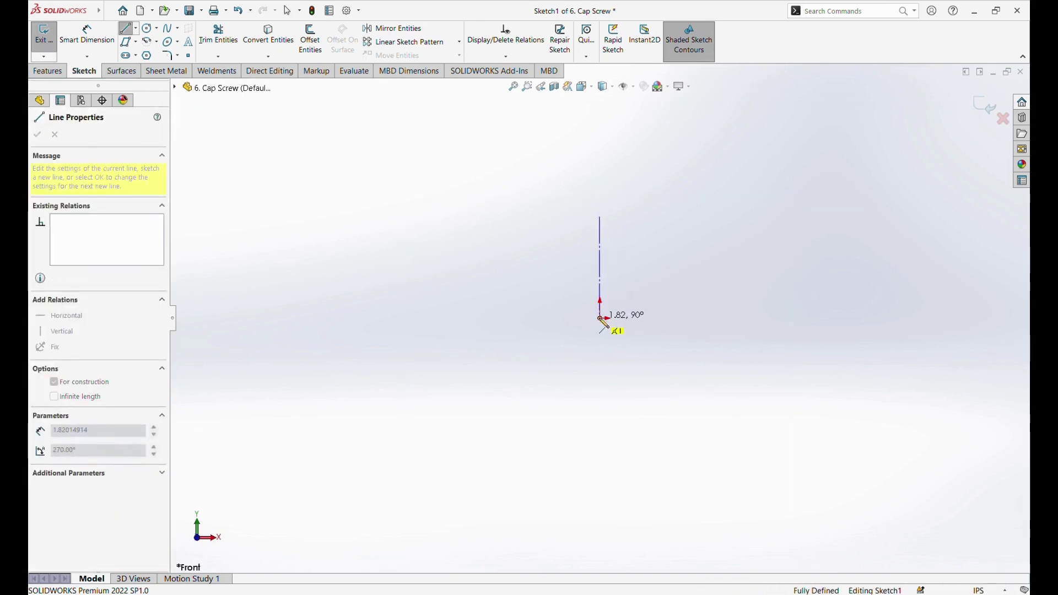
pyautogui.click(600, 318)
pyautogui.press('Escape')
pyautogui.press('Escape')
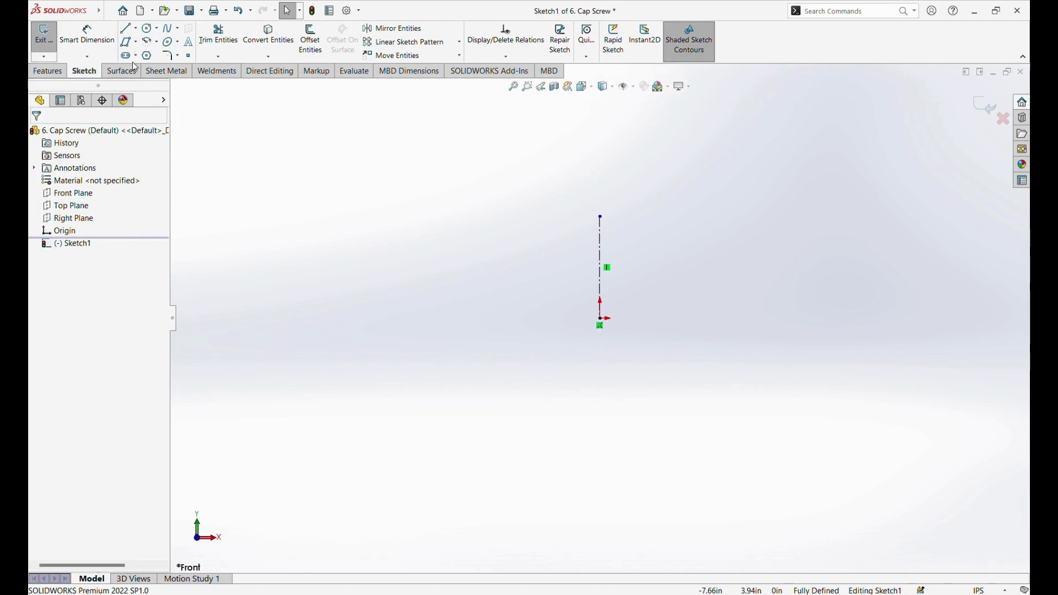
# - Sketch the closed stepped half-profile of the screw head and shank beside the centerline
pyautogui.click(126, 29)
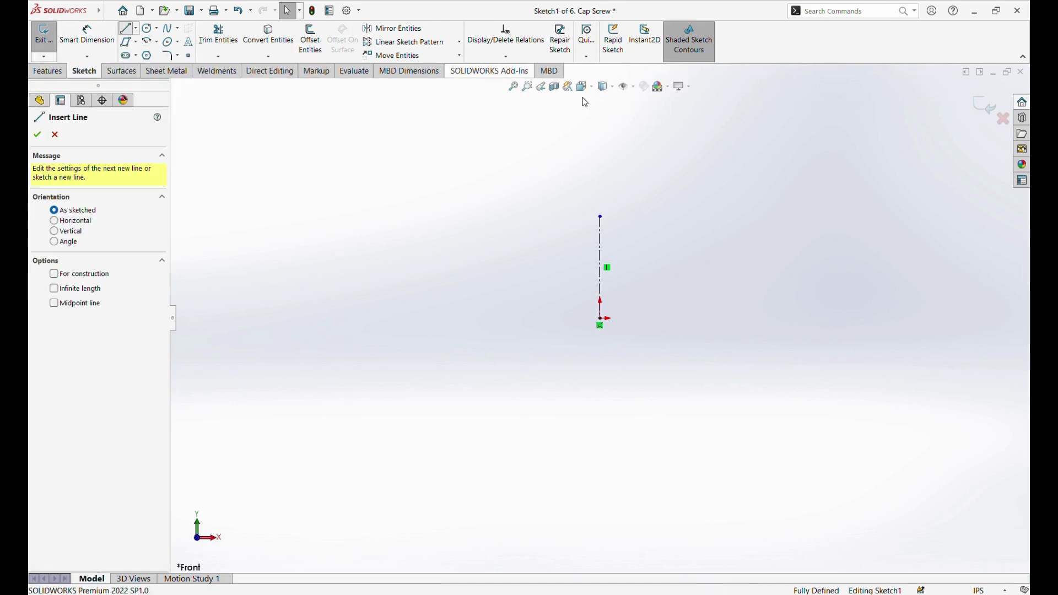
pyautogui.click(600, 230)
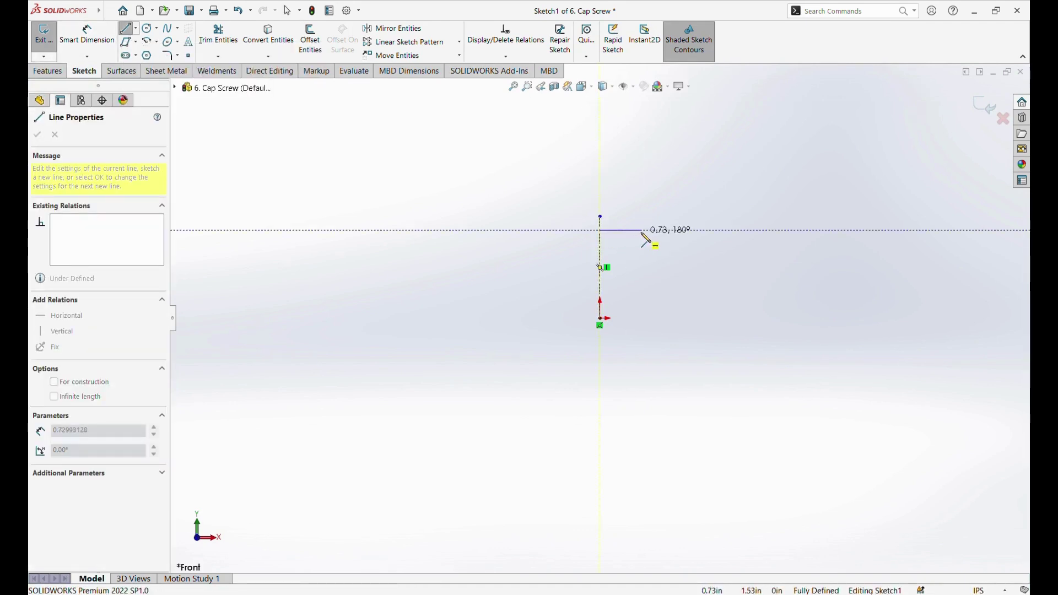
pyautogui.click(642, 230)
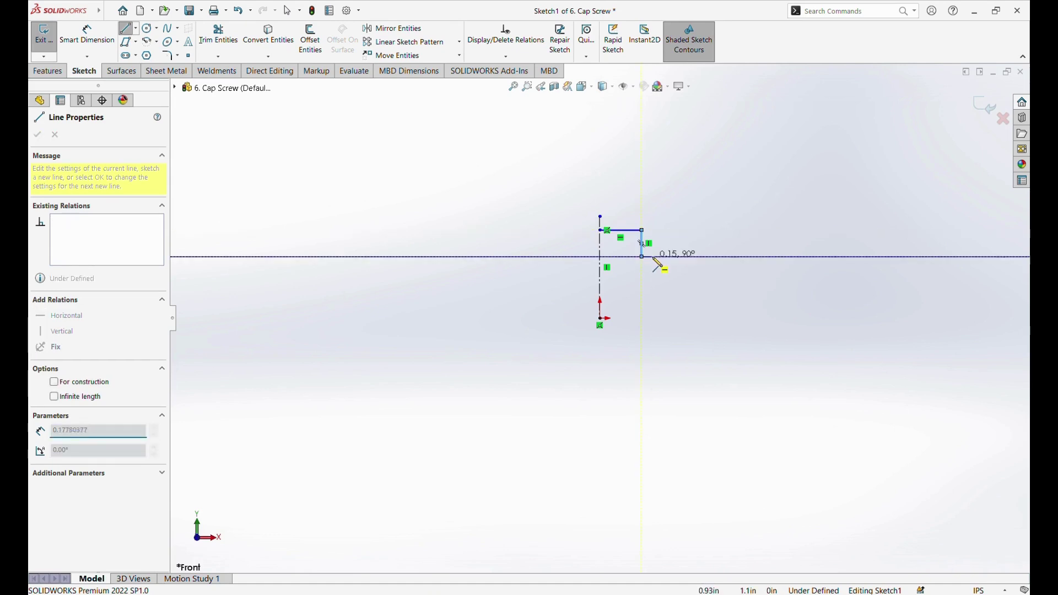
pyautogui.click(642, 256)
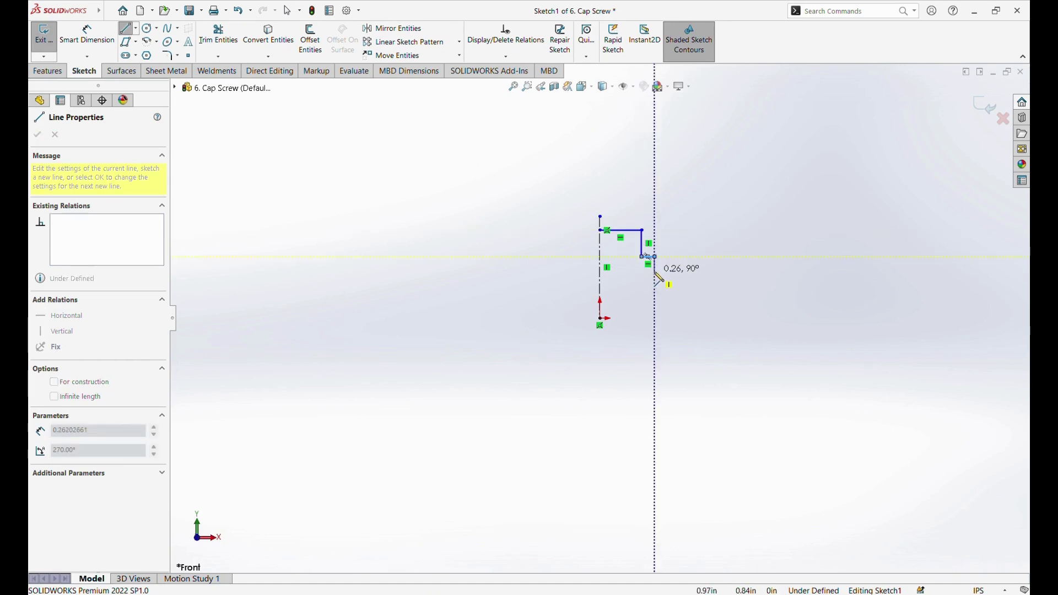
pyautogui.click(655, 257)
pyautogui.click(655, 271)
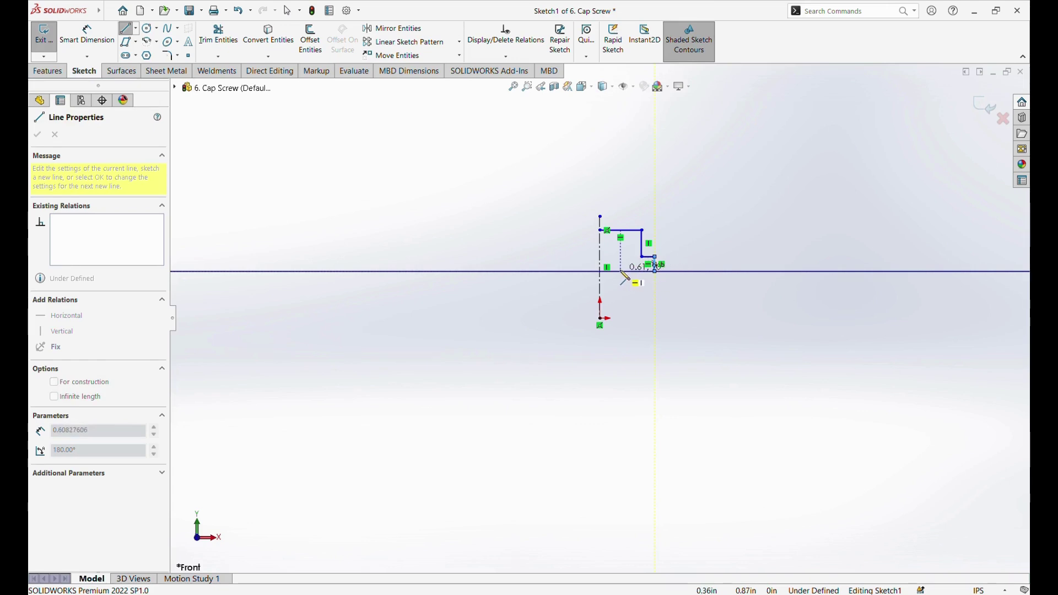
pyautogui.click(621, 271)
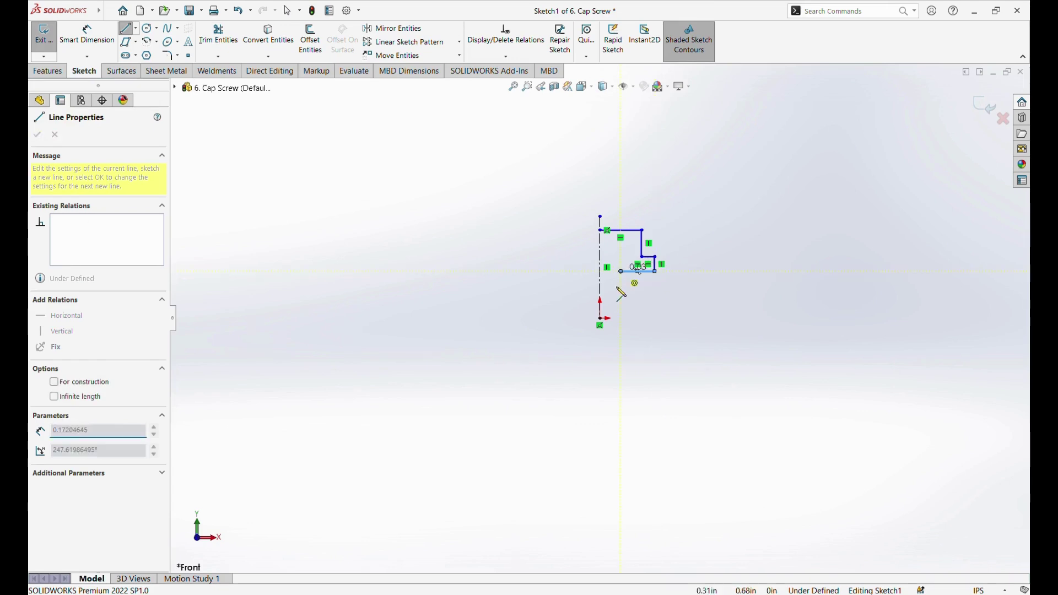
pyautogui.click(621, 318)
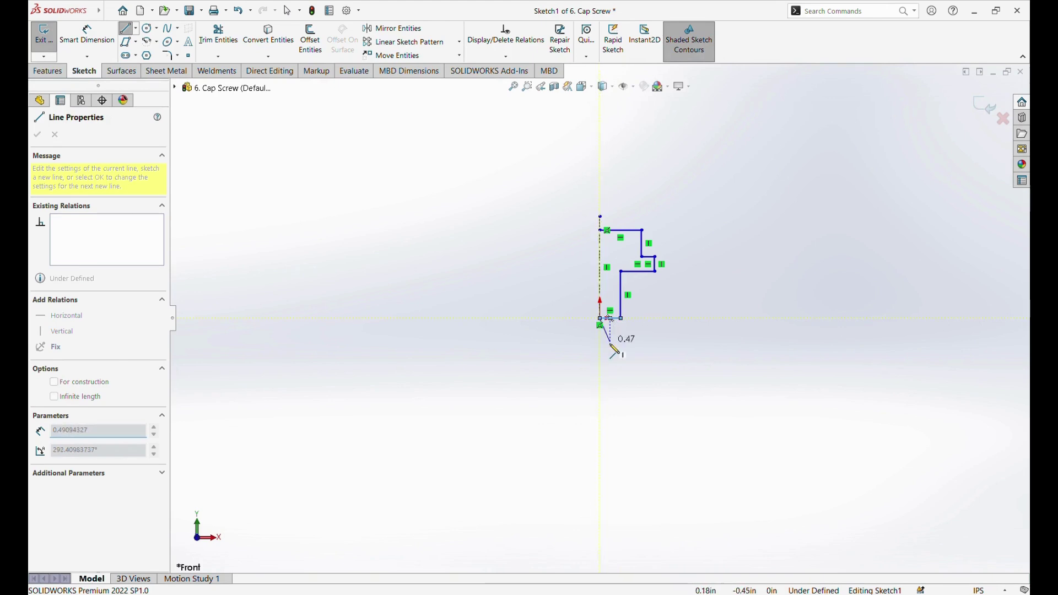
pyautogui.press('Escape')
pyautogui.click(513, 87)
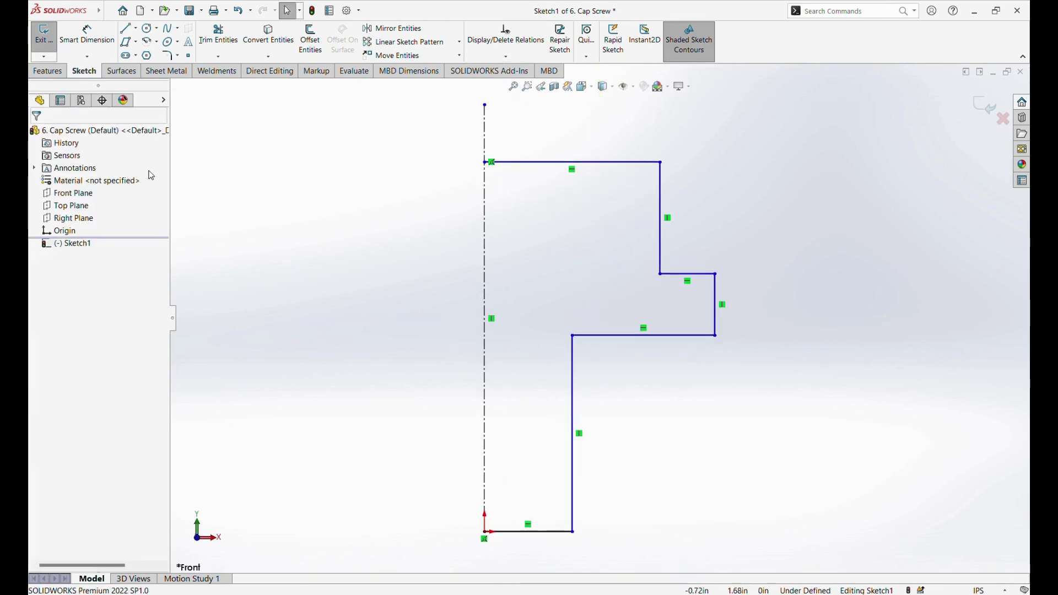
# - Dimension the profile's overall height, top to bottom endpoint, as 1.625 in
pyautogui.click(87, 34)
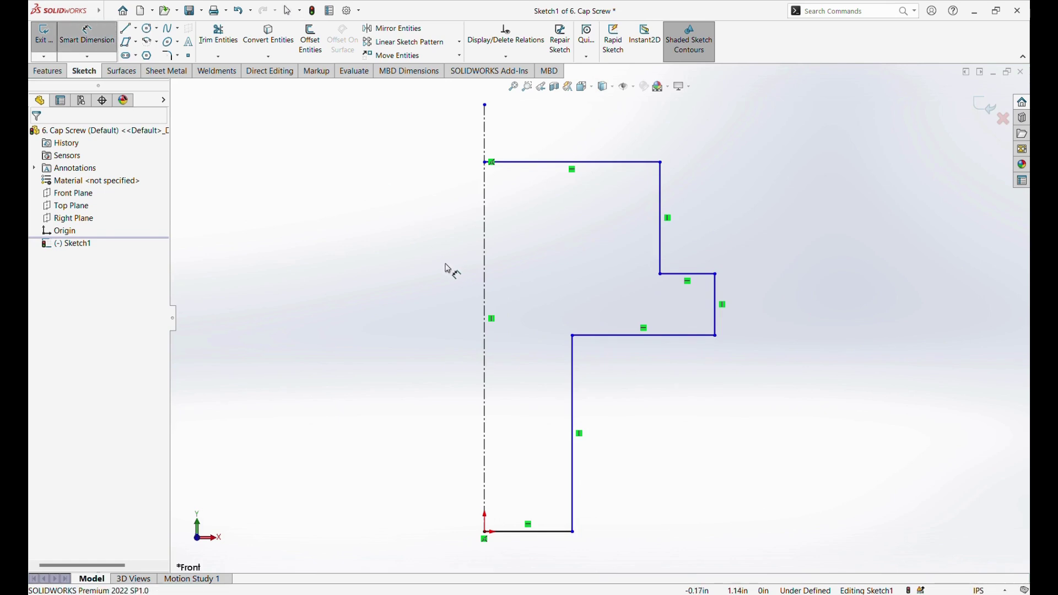
pyautogui.click(484, 163)
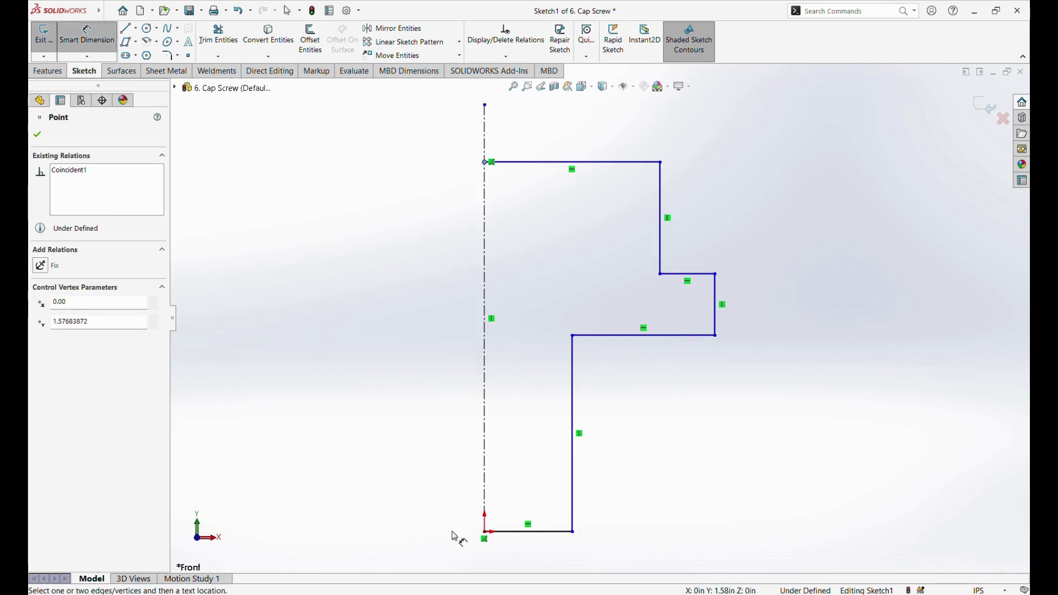
pyautogui.click(485, 532)
pyautogui.click(413, 358)
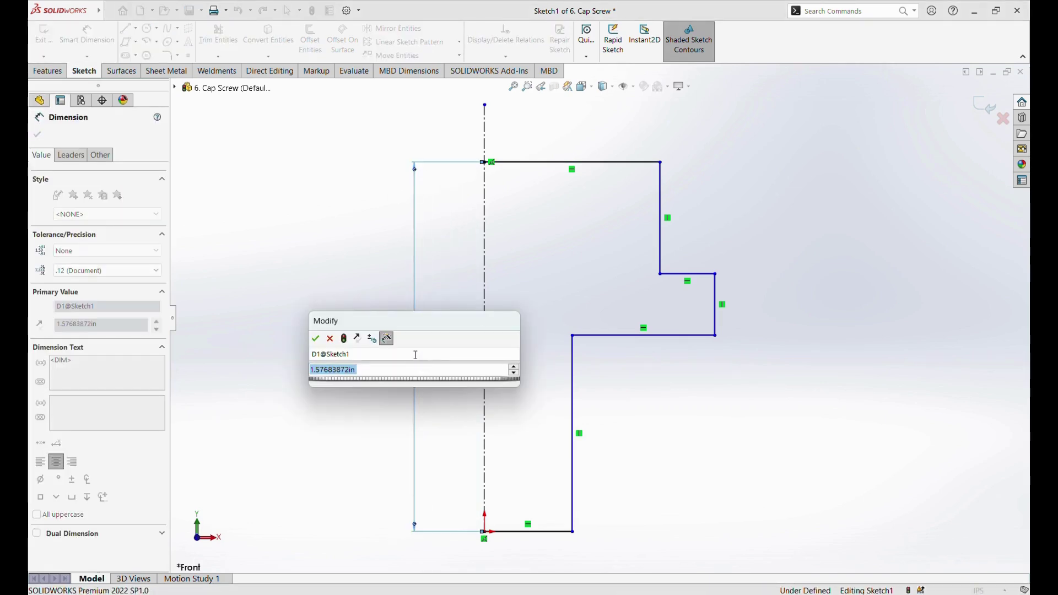
pyautogui.write('1.')
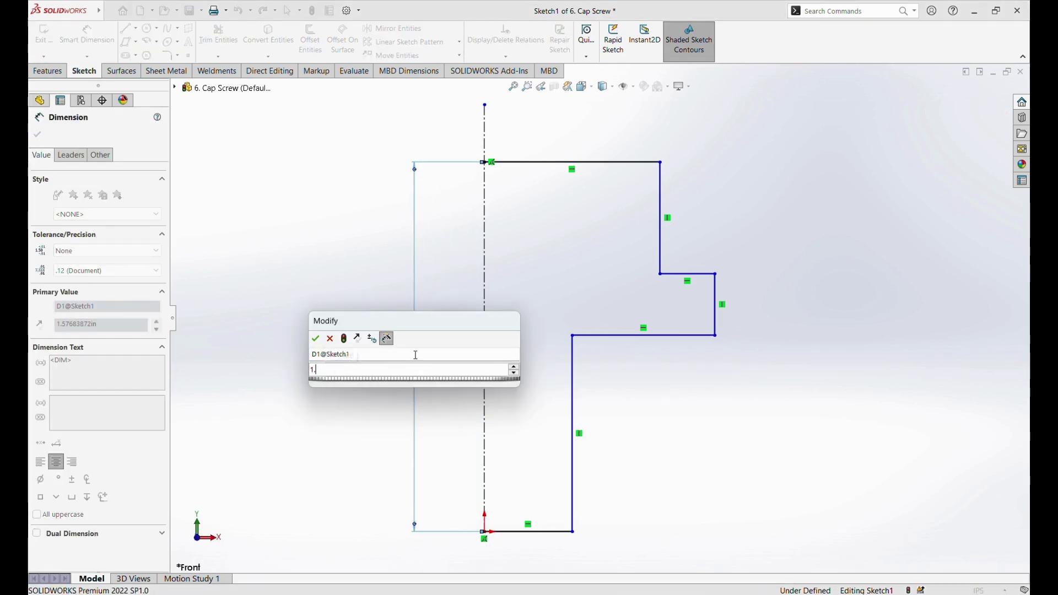
pyautogui.write('6')
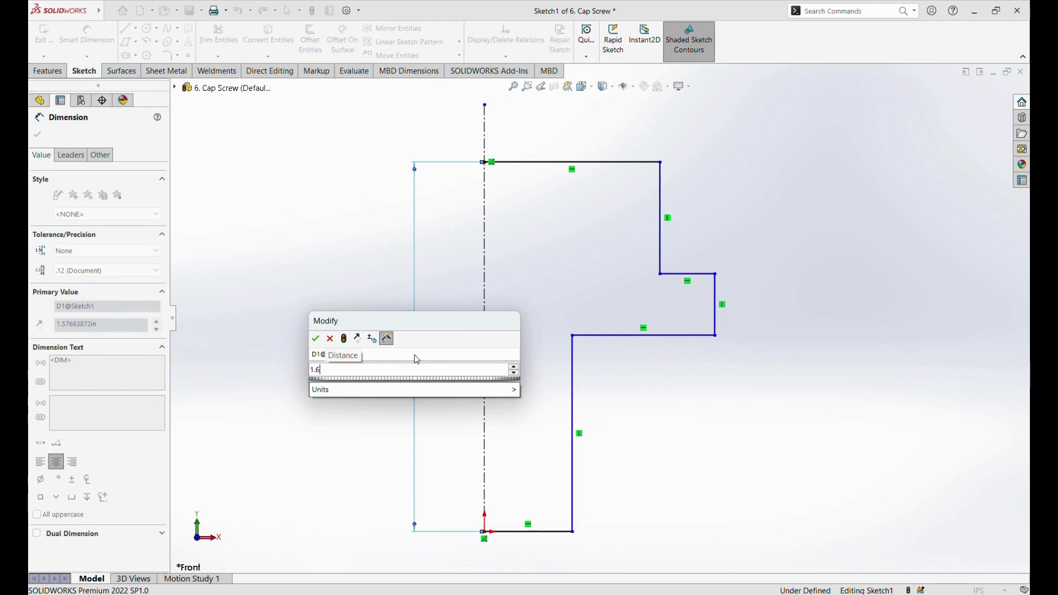
pyautogui.write('25')
pyautogui.press('Return')
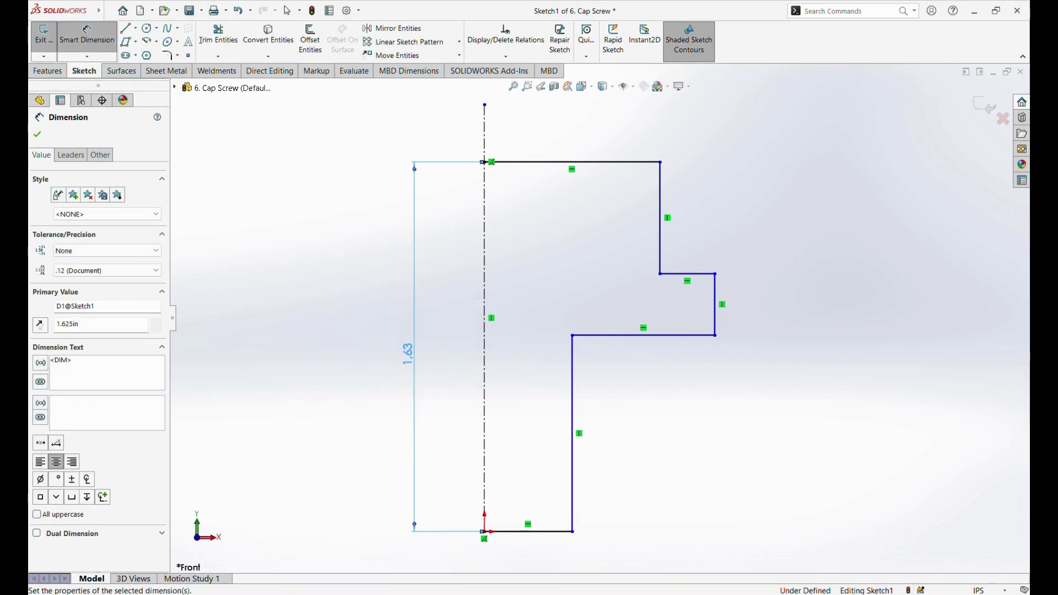
# - Dimension the shank's vertical edge from the centerline as 0.375 in
pyautogui.scroll(-2, 465, 404)
pyautogui.scroll(3, 521, 468)
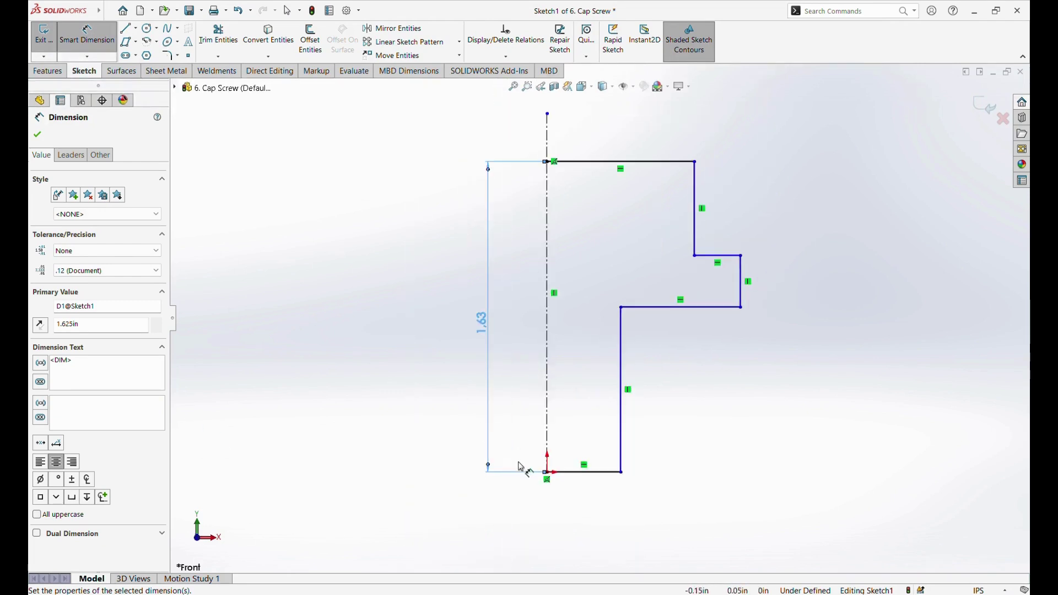
pyautogui.click(621, 432)
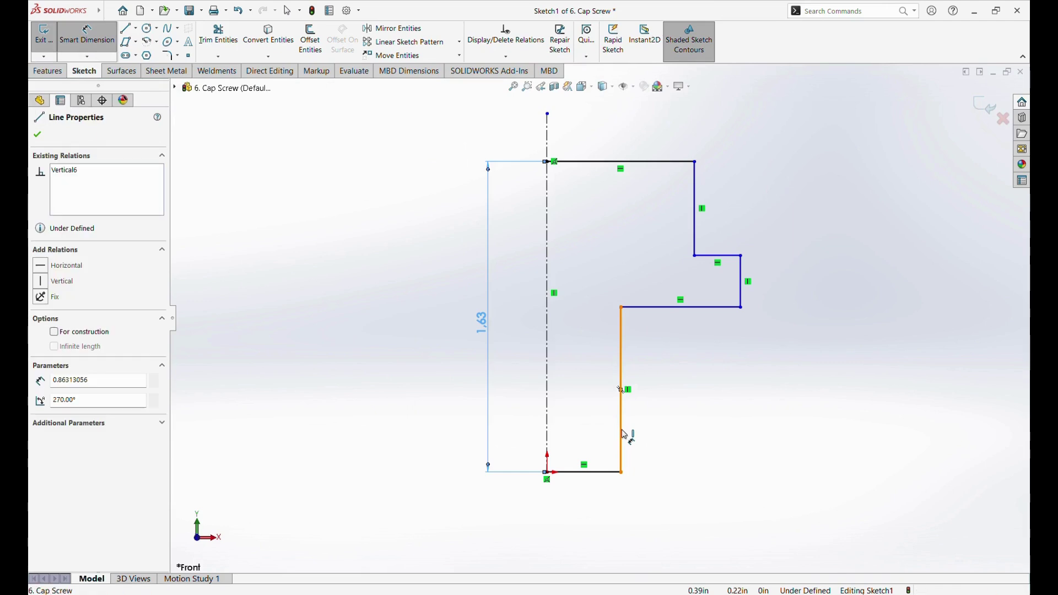
pyautogui.click(547, 438)
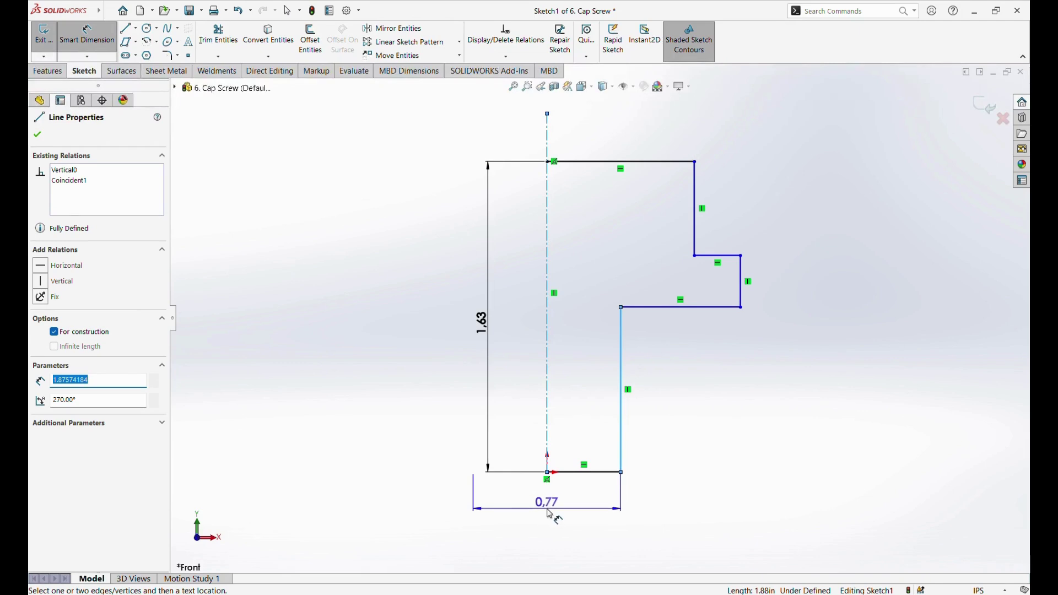
pyautogui.click(533, 514)
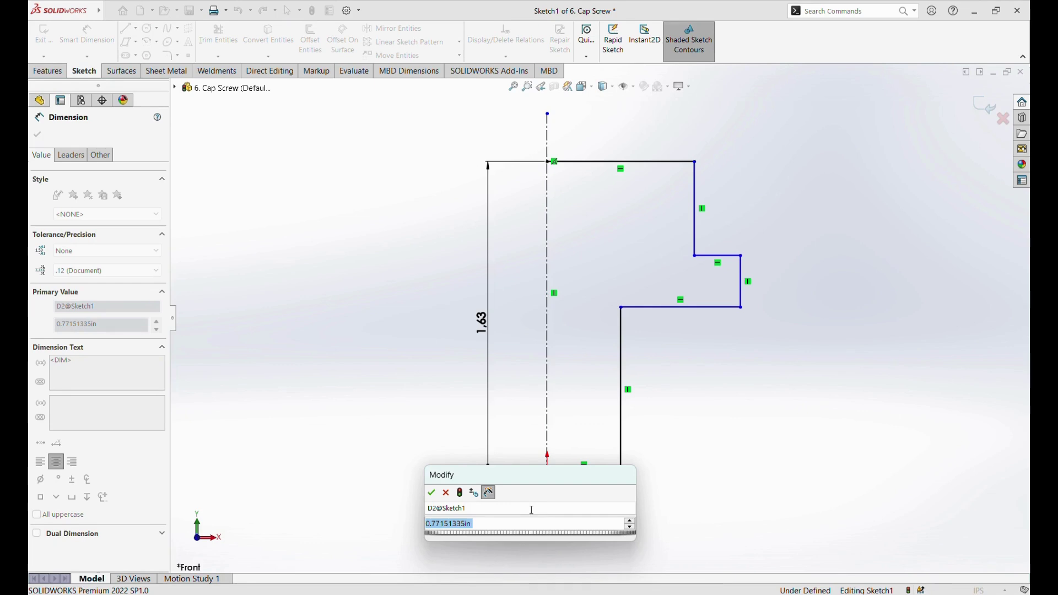
pyautogui.write('.')
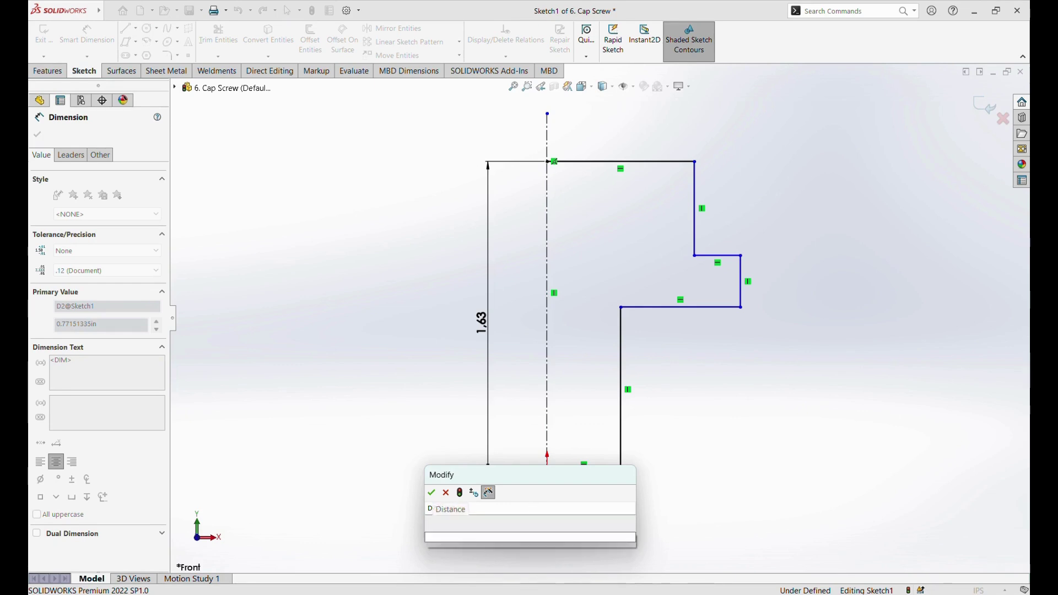
pyautogui.write('0')
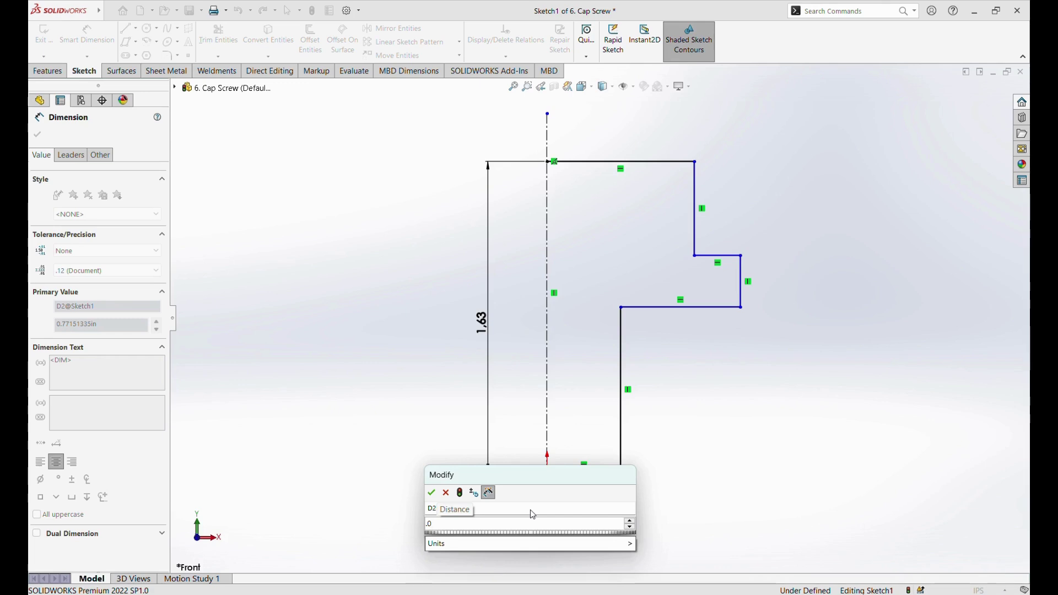
pyautogui.write('375')
pyautogui.press('BackSpace')
pyautogui.press('BackSpace')
pyautogui.press('BackSpace')
pyautogui.press('BackSpace')
pyautogui.press('BackSpace')
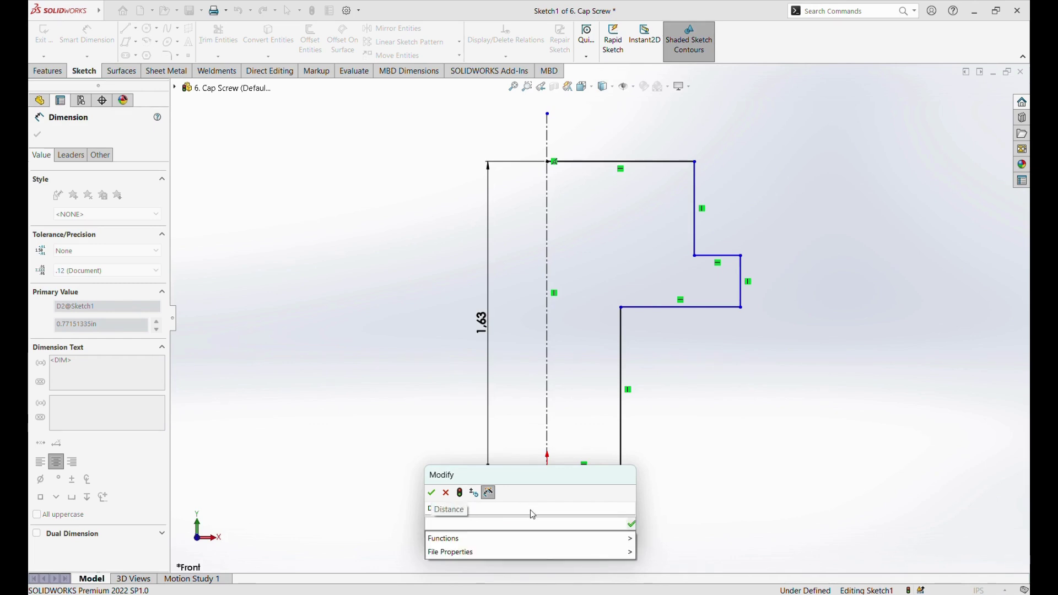
pyautogui.write('.375')
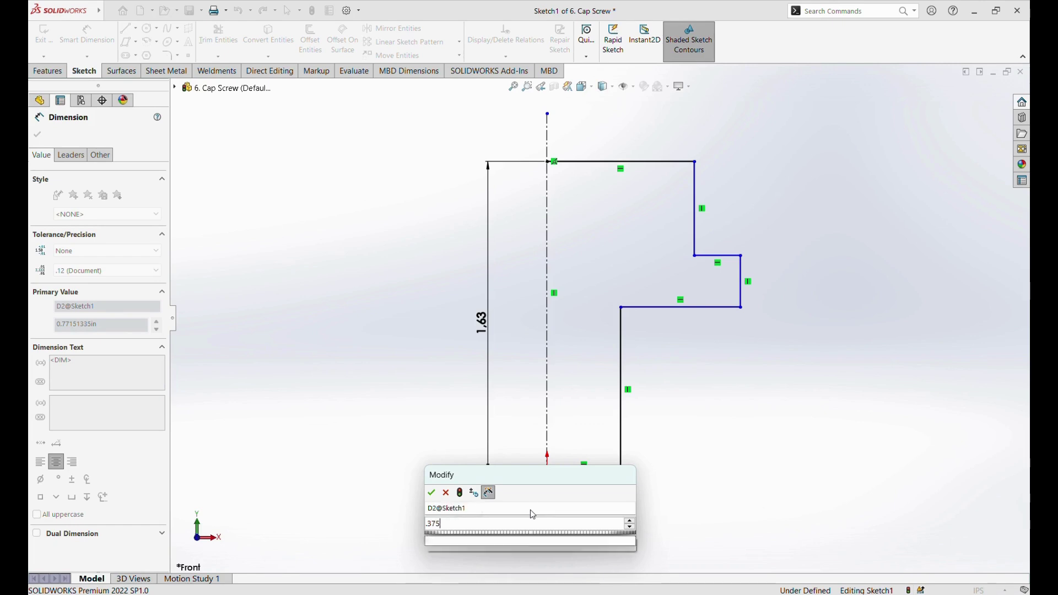
pyautogui.press('Return')
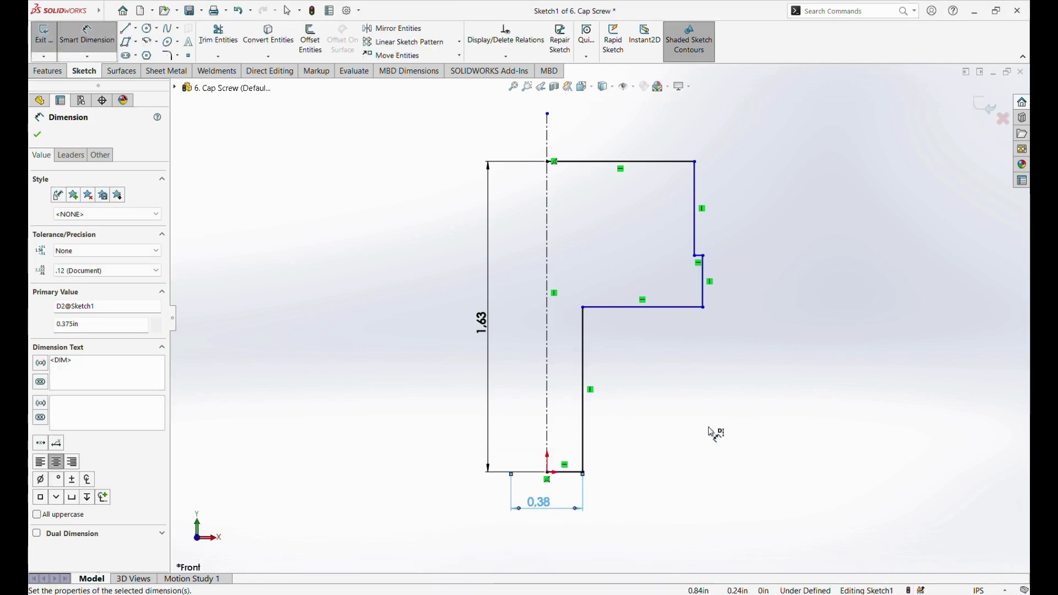
# - Dimension the short vertical step line to 0.094 in
pyautogui.click(707, 290)
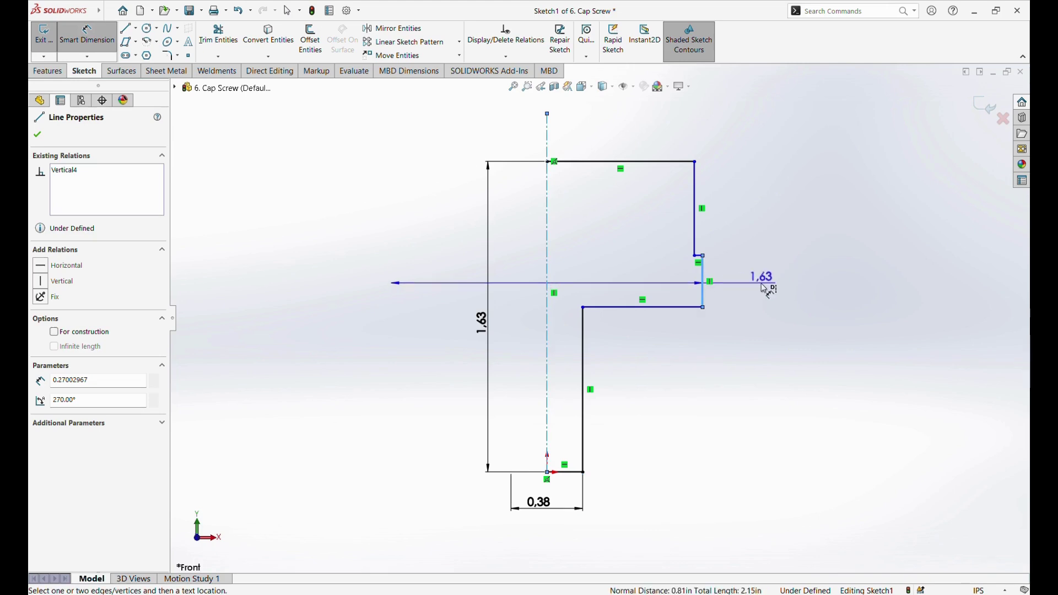
pyautogui.click(762, 289)
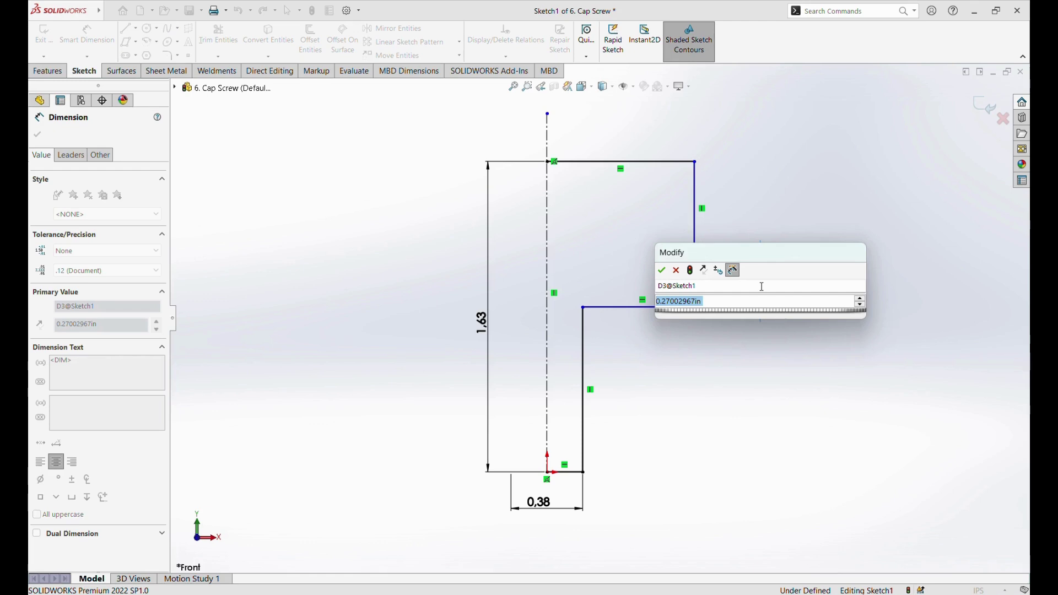
pyautogui.press('BackSpace')
pyautogui.write('.')
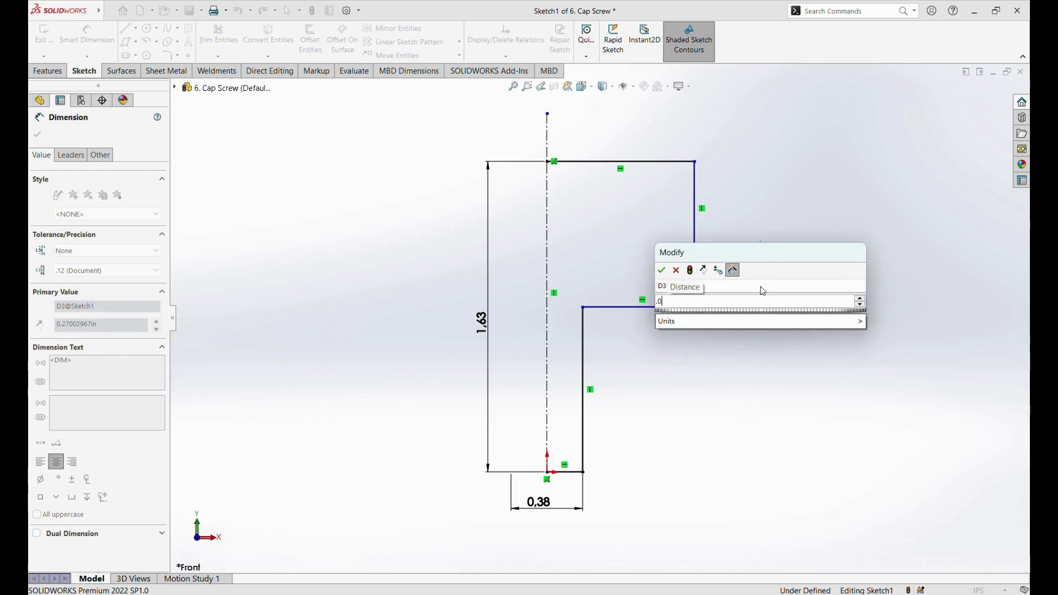
pyautogui.write('094')
pyautogui.press('Return')
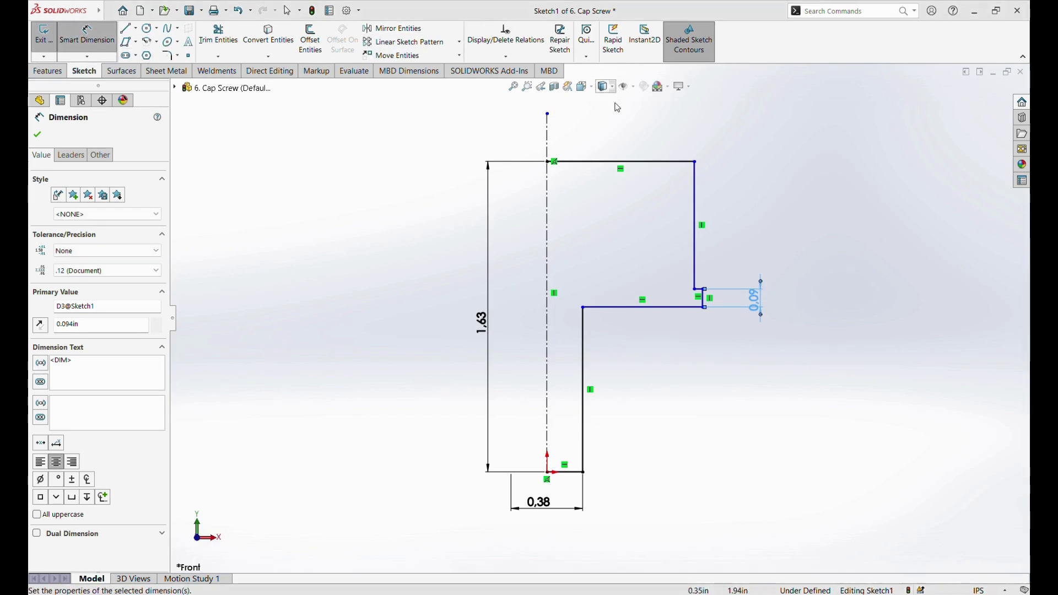
# - Dimension the head height, from top edge to step edge, as 0.375 in
pyautogui.click(665, 166)
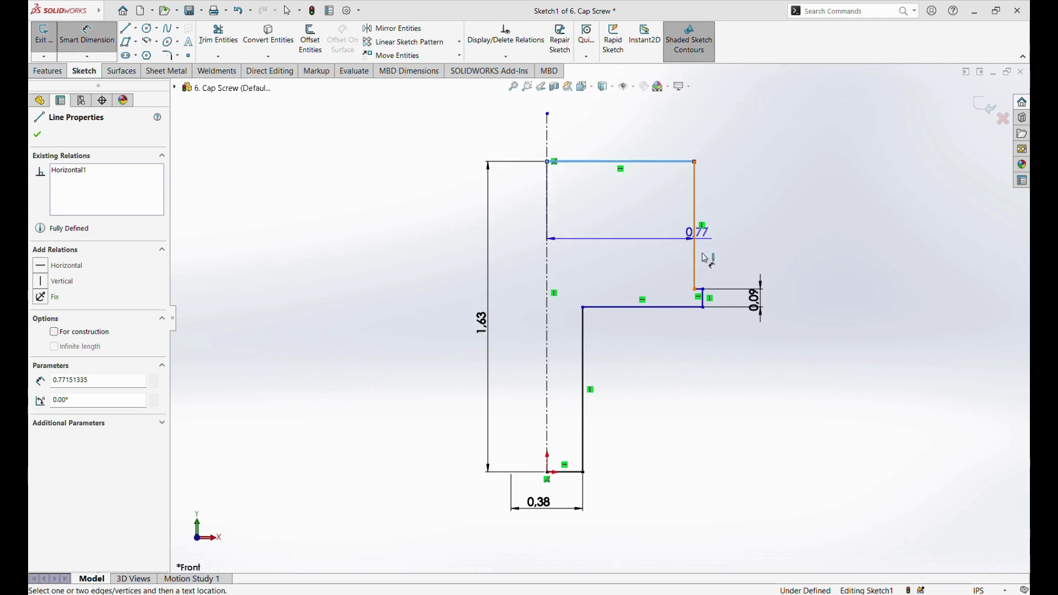
pyautogui.scroll(-5, 702, 290)
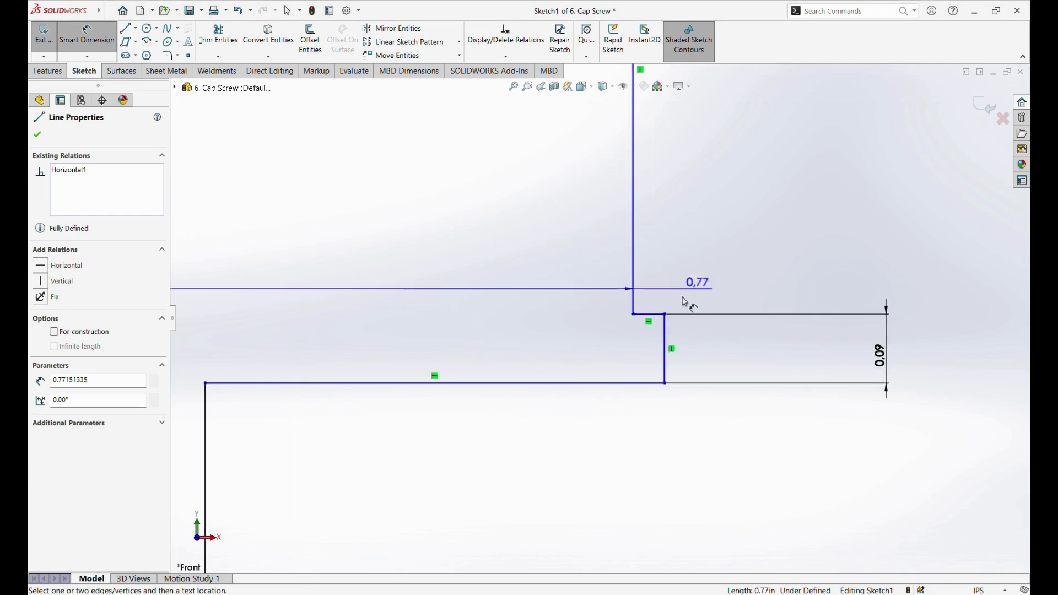
pyautogui.click(650, 314)
pyautogui.scroll(3, 743, 207)
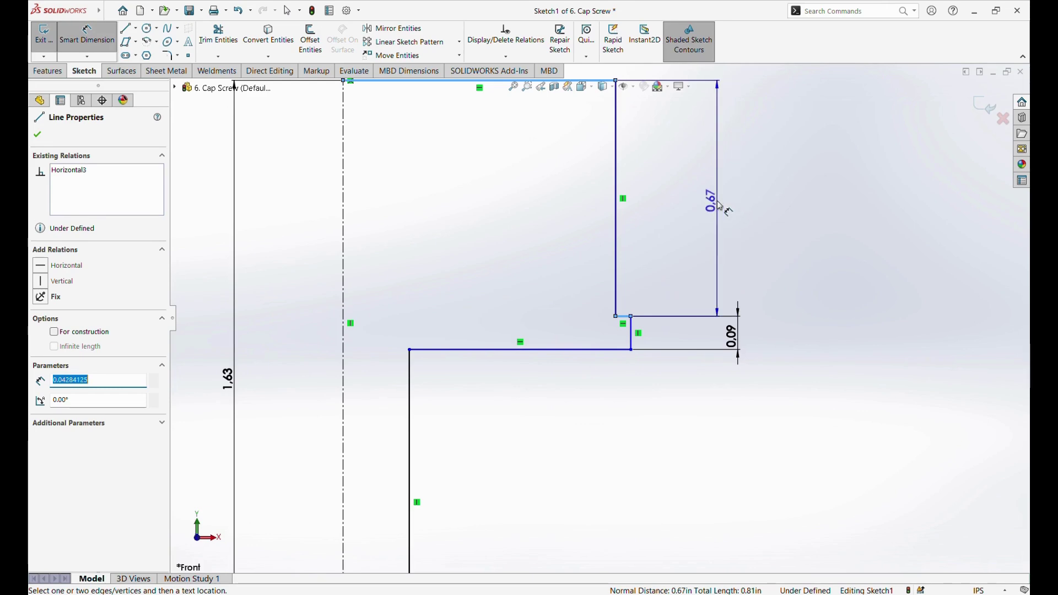
pyautogui.click(725, 205)
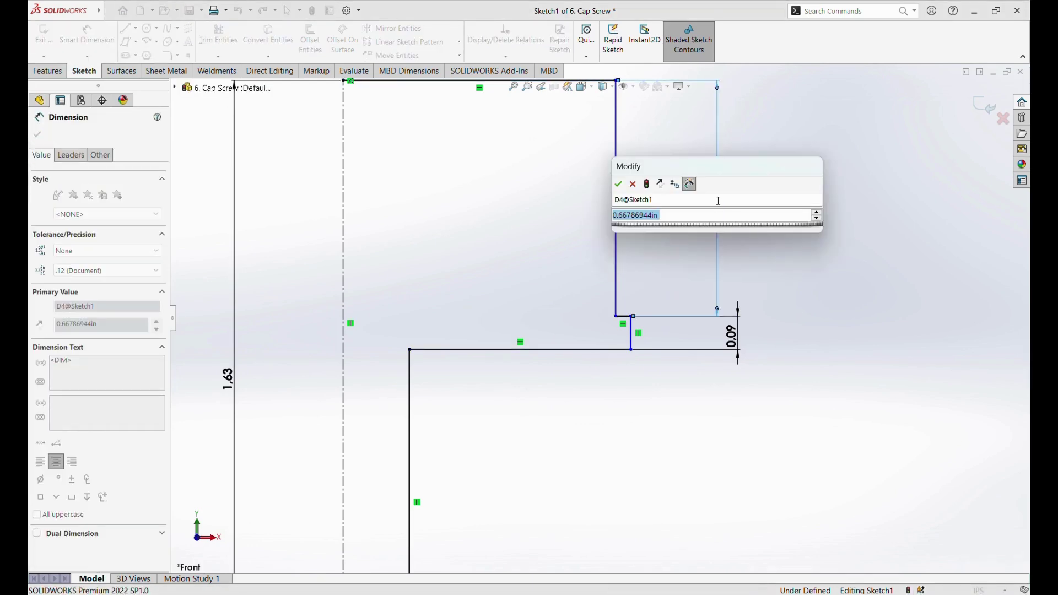
pyautogui.press('BackSpace')
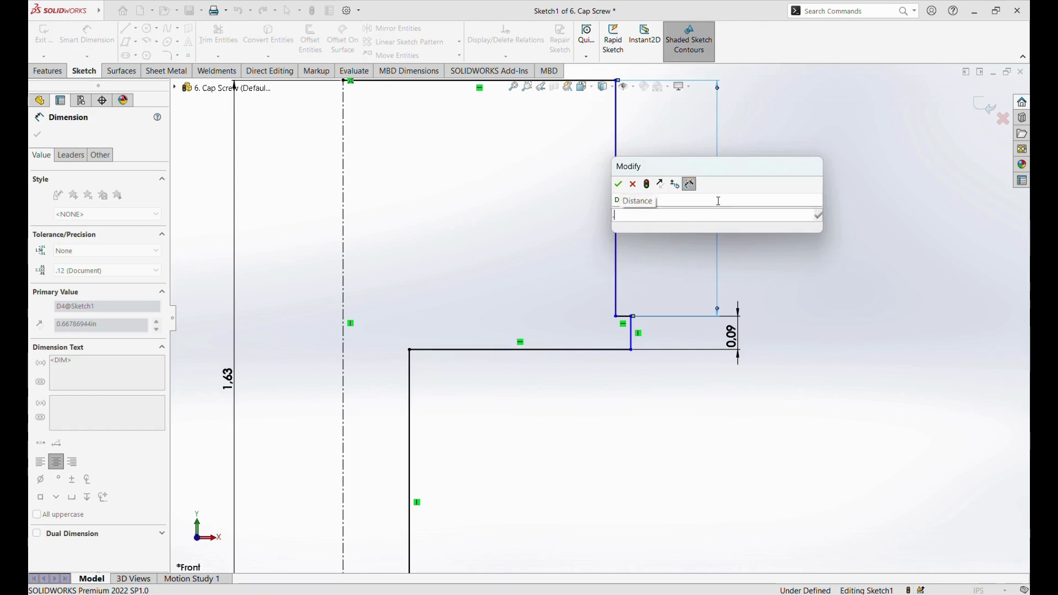
pyautogui.write('.3')
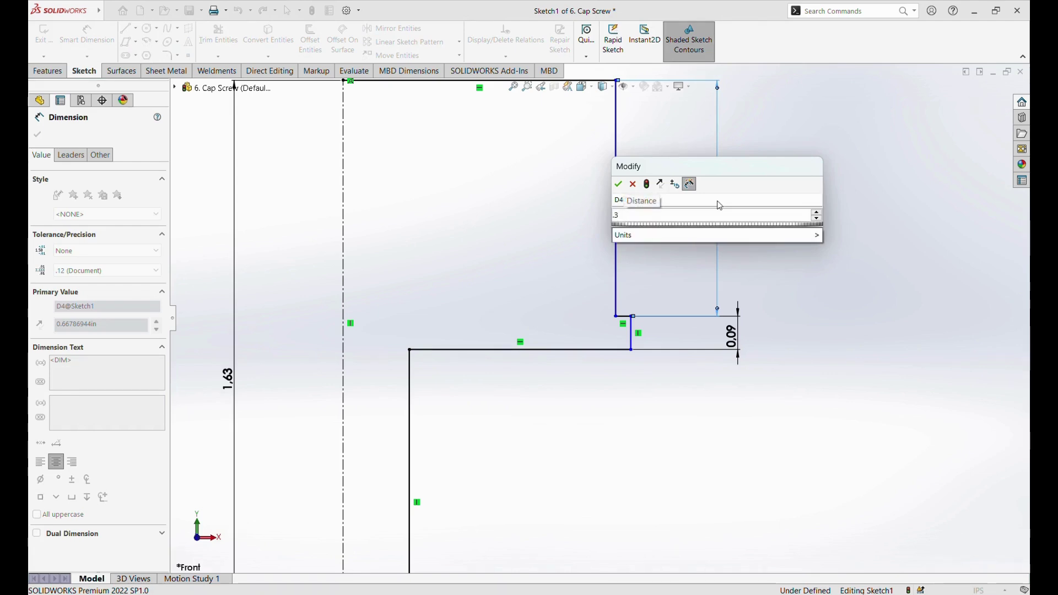
pyautogui.write('75')
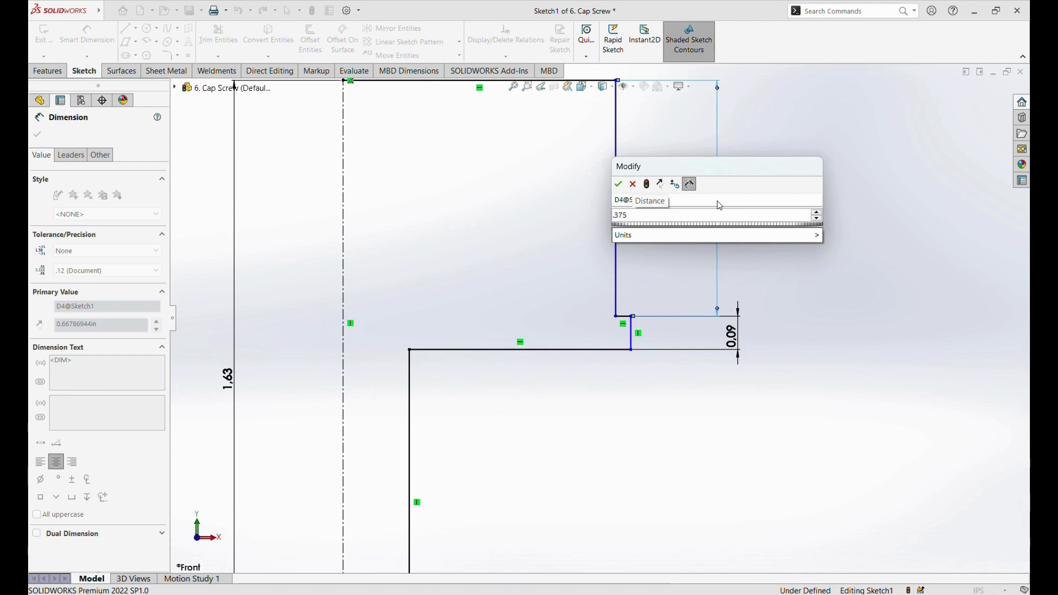
pyautogui.press('Return')
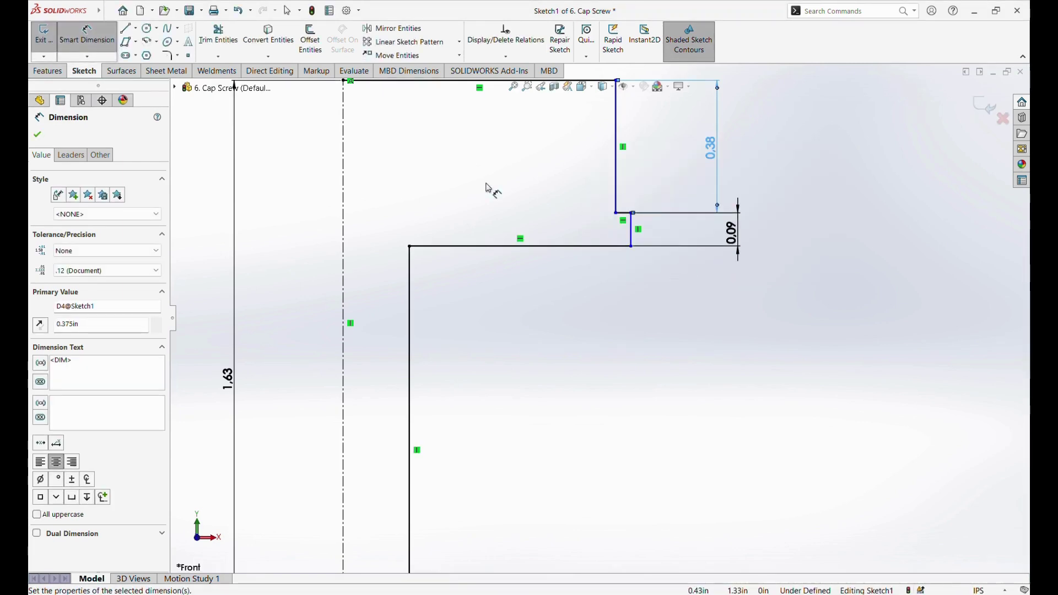
# - Dimension the step line across the centreline as a 0.683 in diameter
pyautogui.press('f')
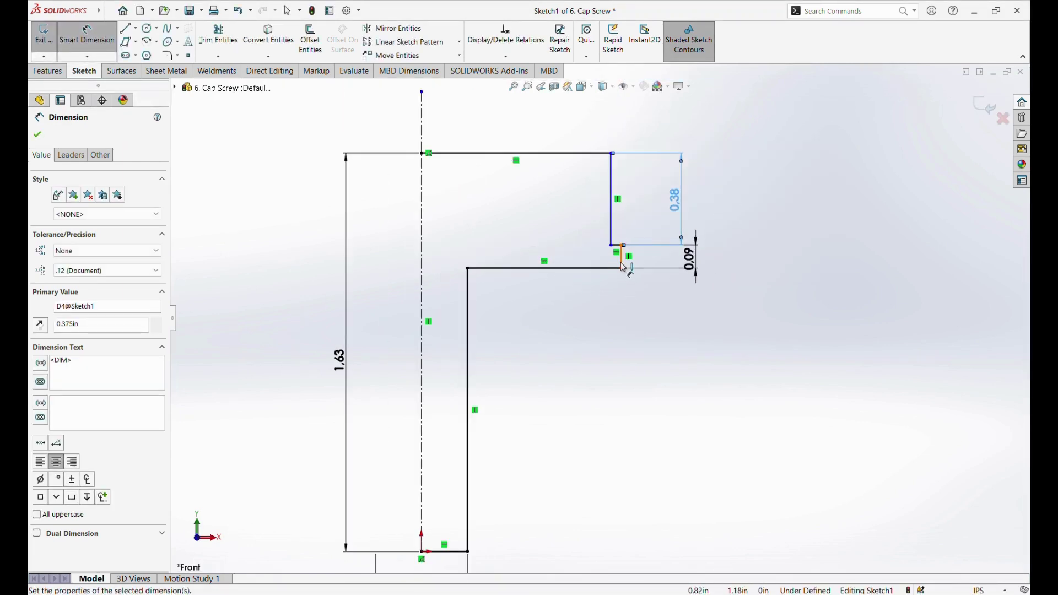
pyautogui.click(622, 264)
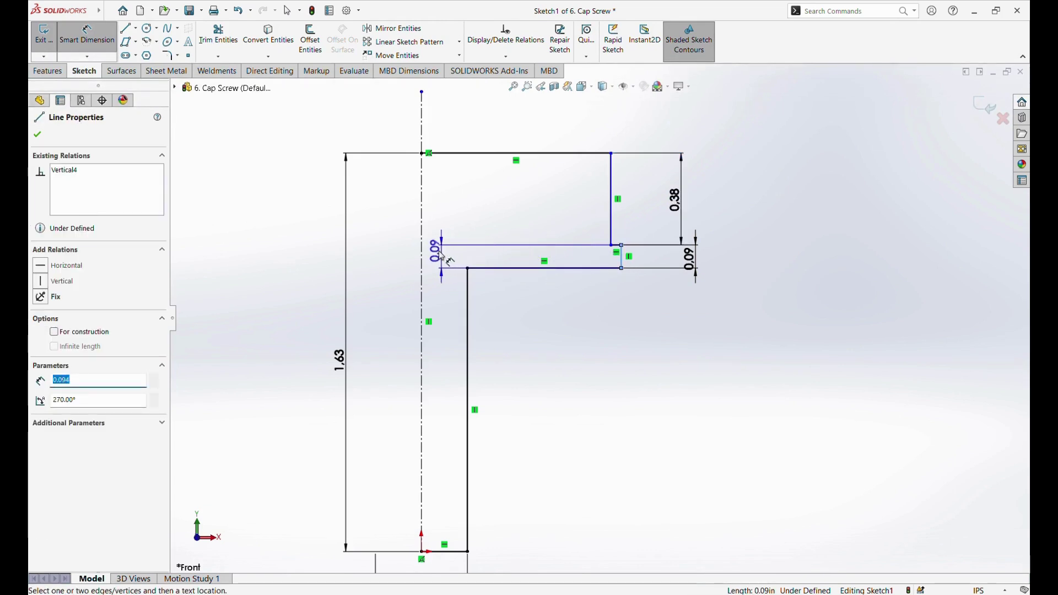
pyautogui.click(422, 256)
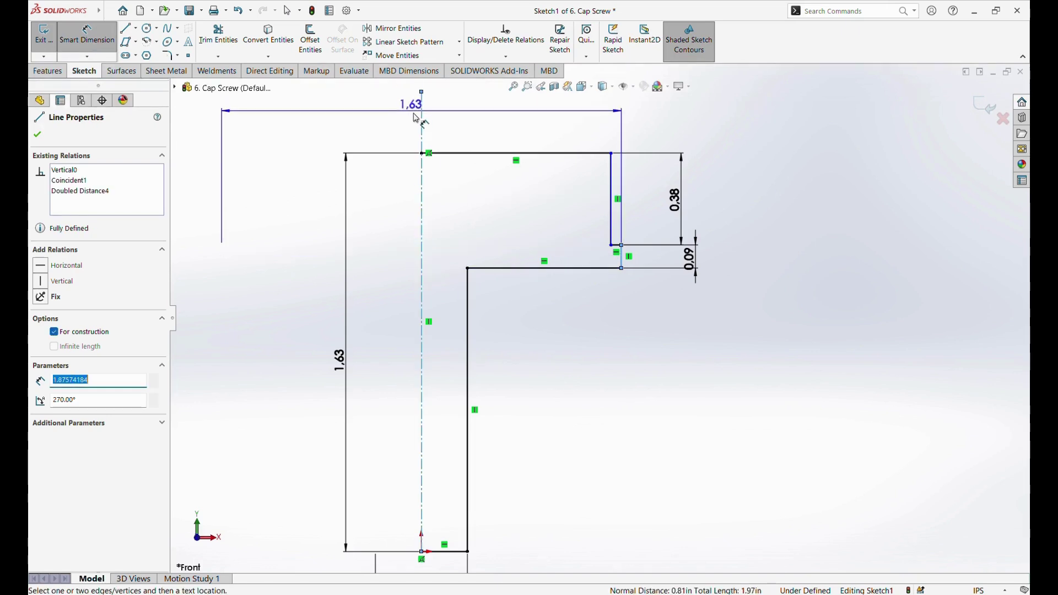
pyautogui.click(419, 119)
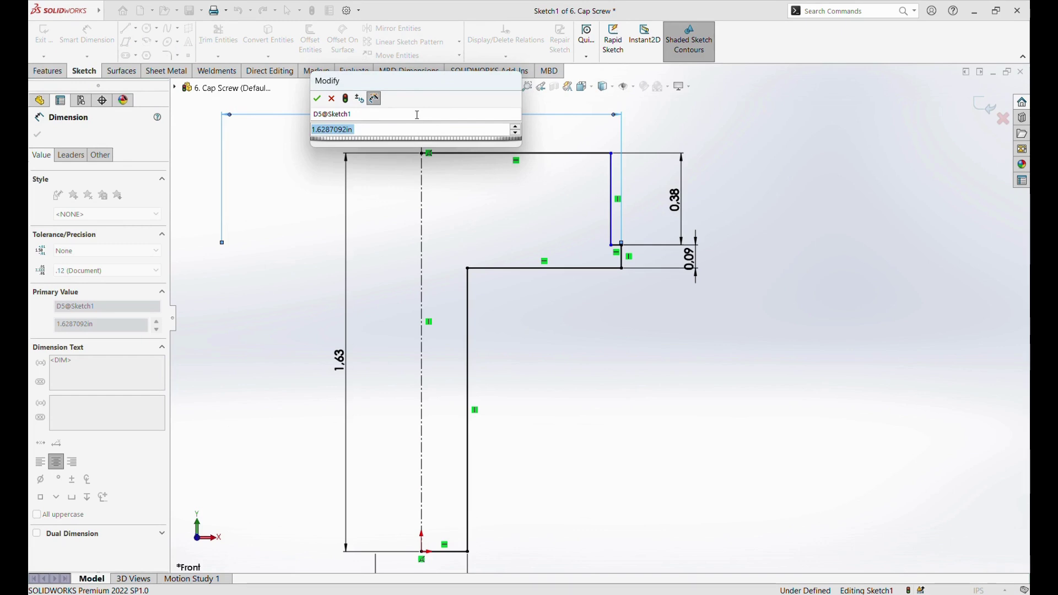
pyautogui.write('.')
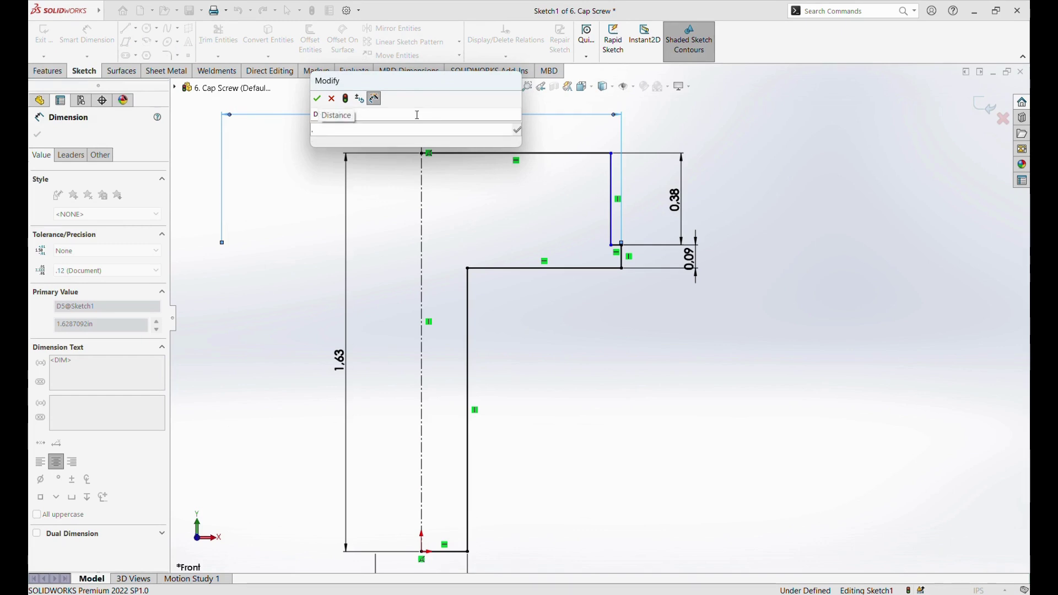
pyautogui.write('683')
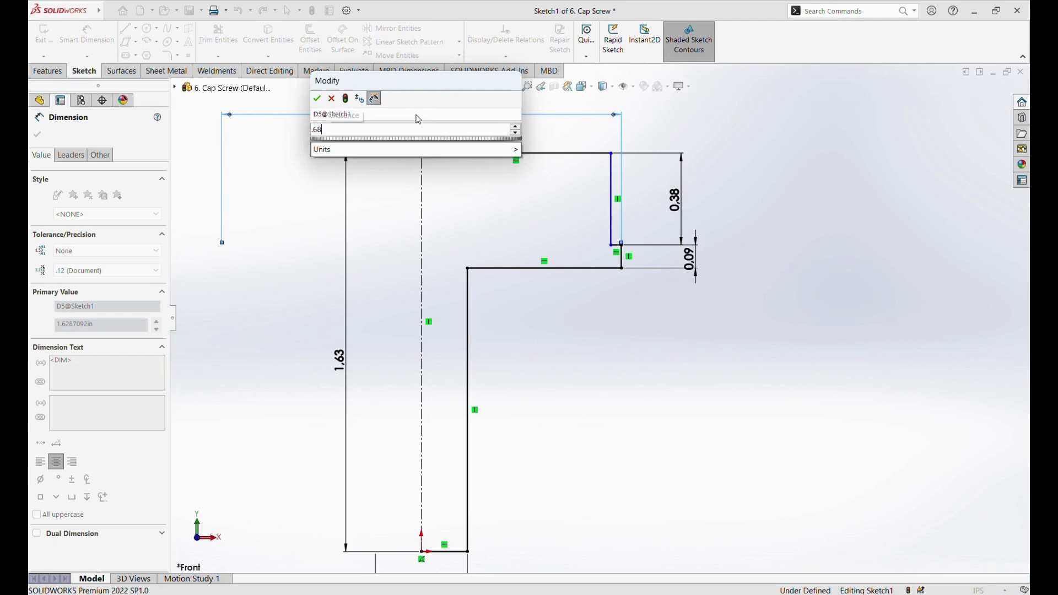
pyautogui.press('Return')
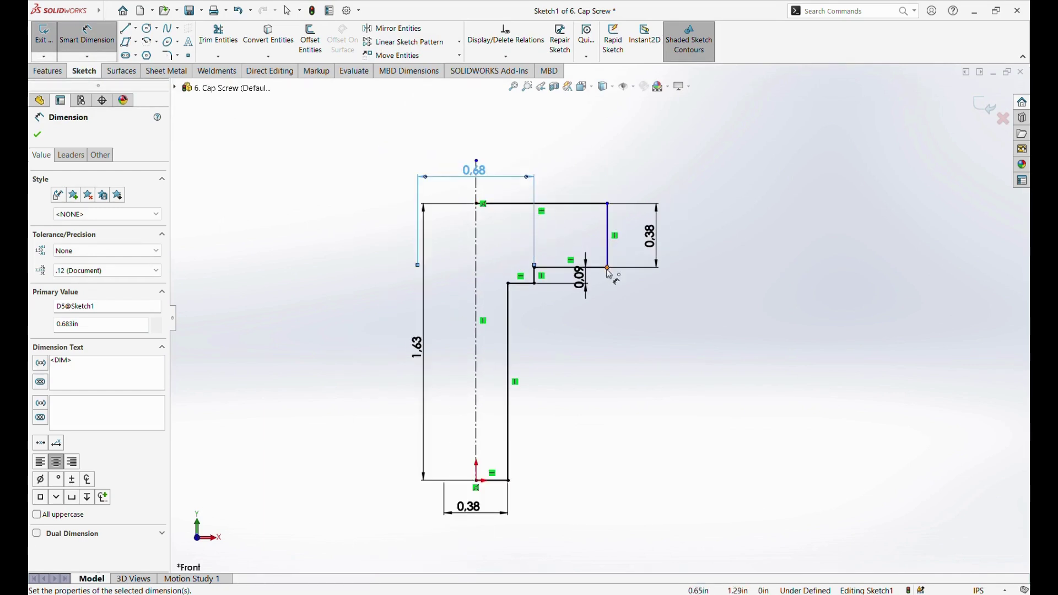
# - Dimension the head's outer vertical line as a 0.5625 in diameter, fully defining the sketch
pyautogui.scroll(-2, 542, 204)
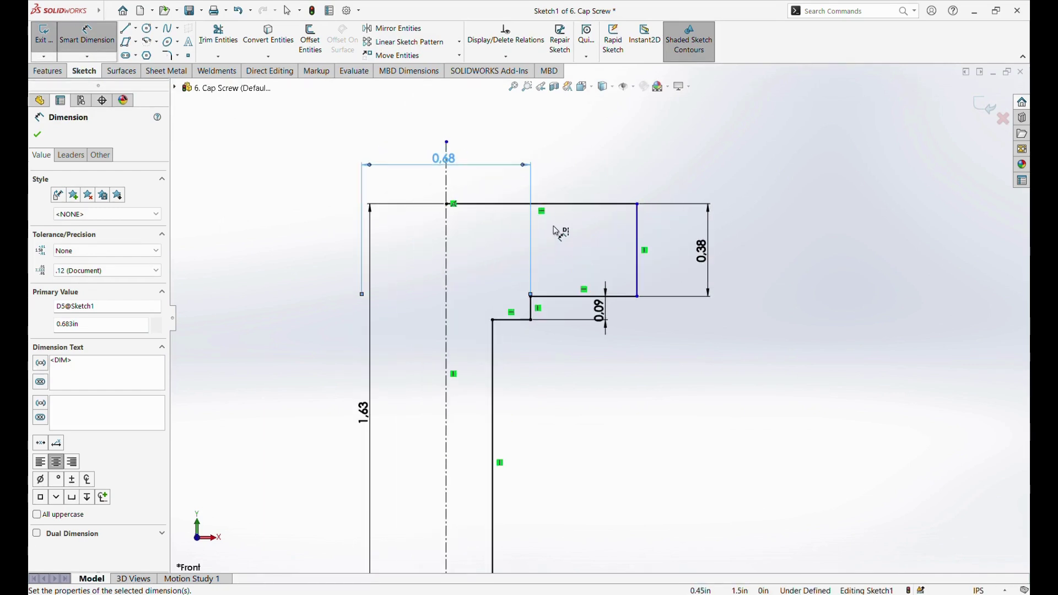
pyautogui.click(637, 274)
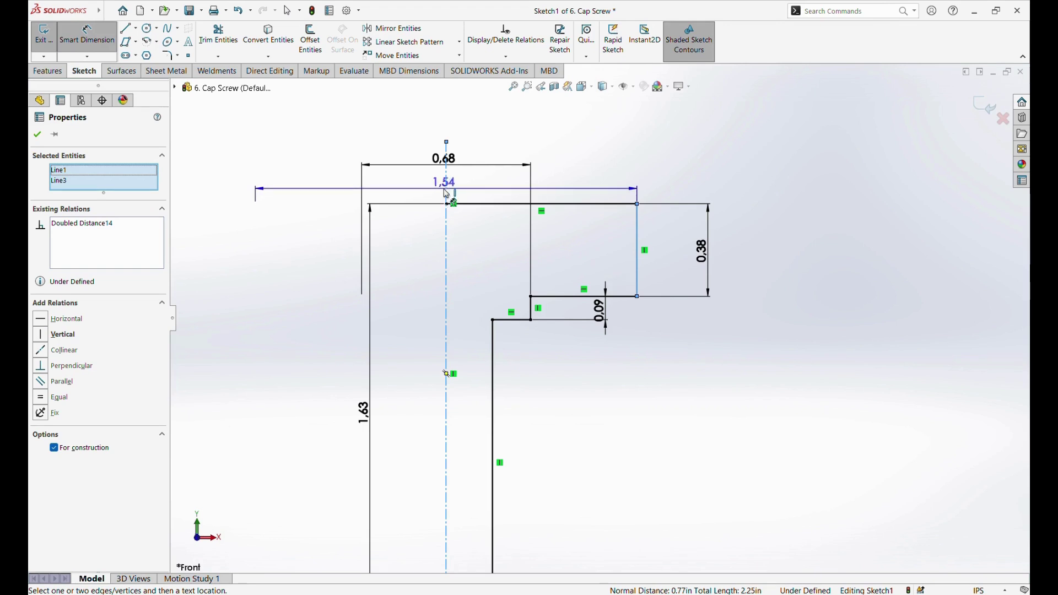
pyautogui.click(446, 193)
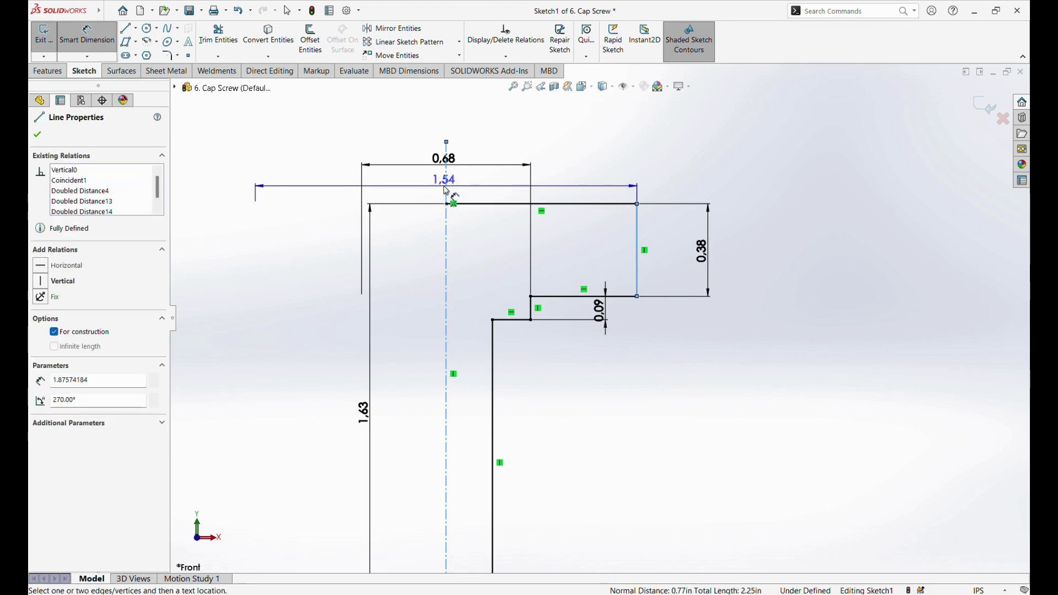
pyautogui.press('Escape')
pyautogui.doubleClick(444, 182)
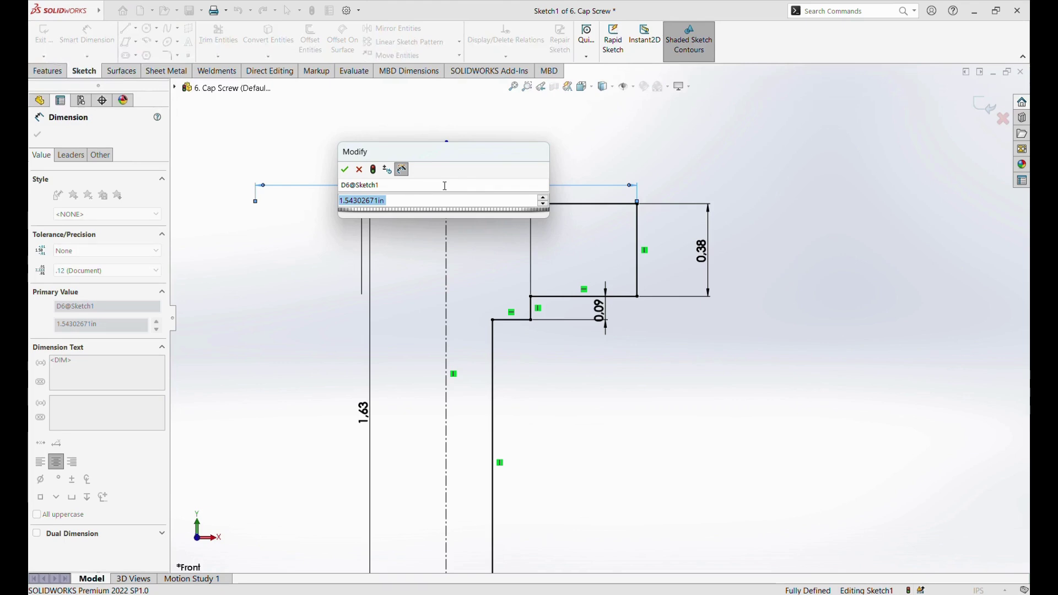
pyautogui.press('BackSpace')
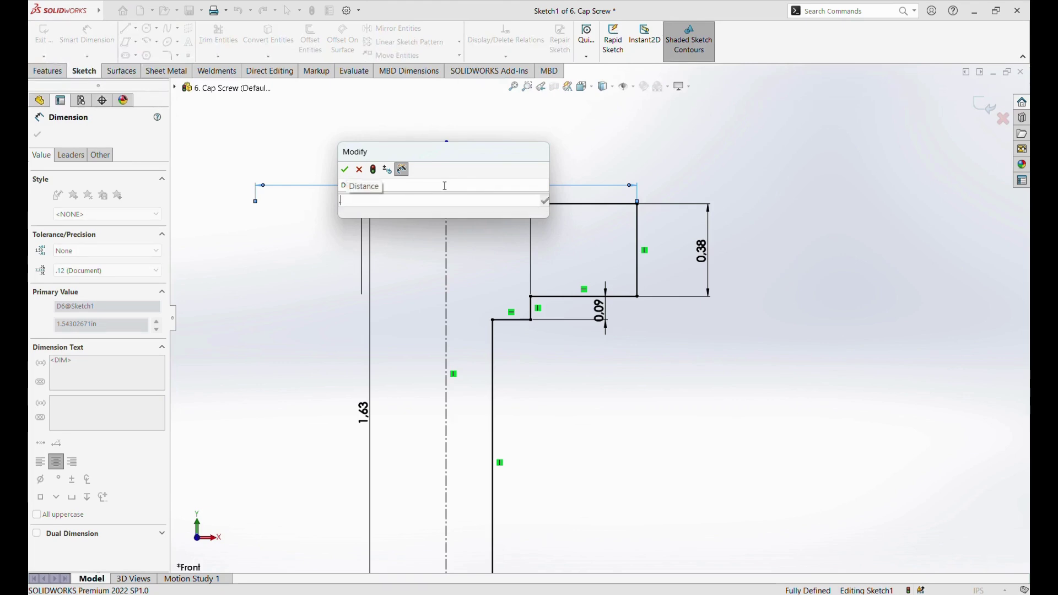
pyautogui.write('.5')
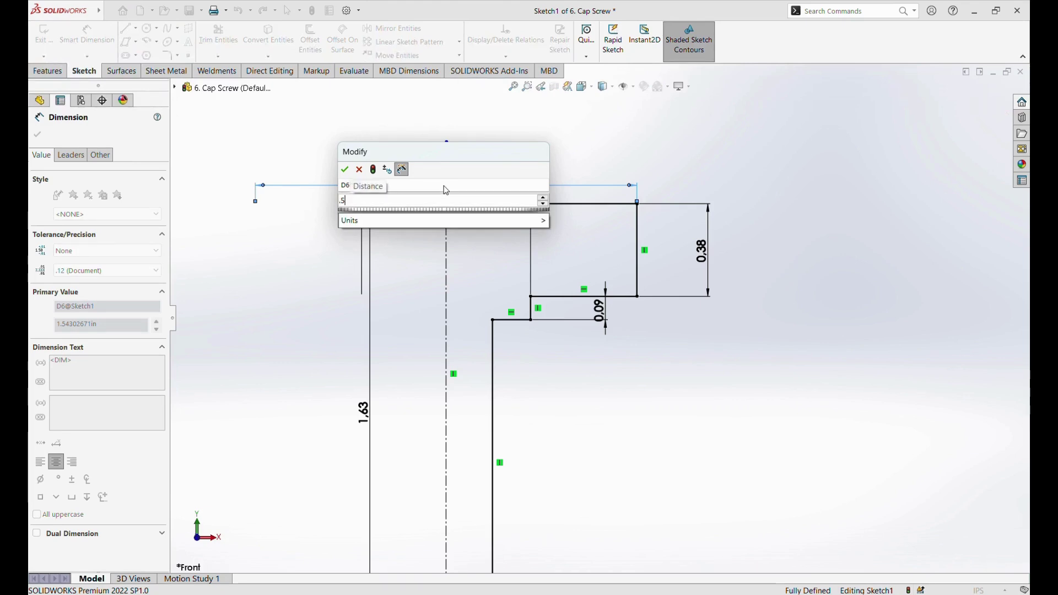
pyautogui.write('625')
pyautogui.press('Return')
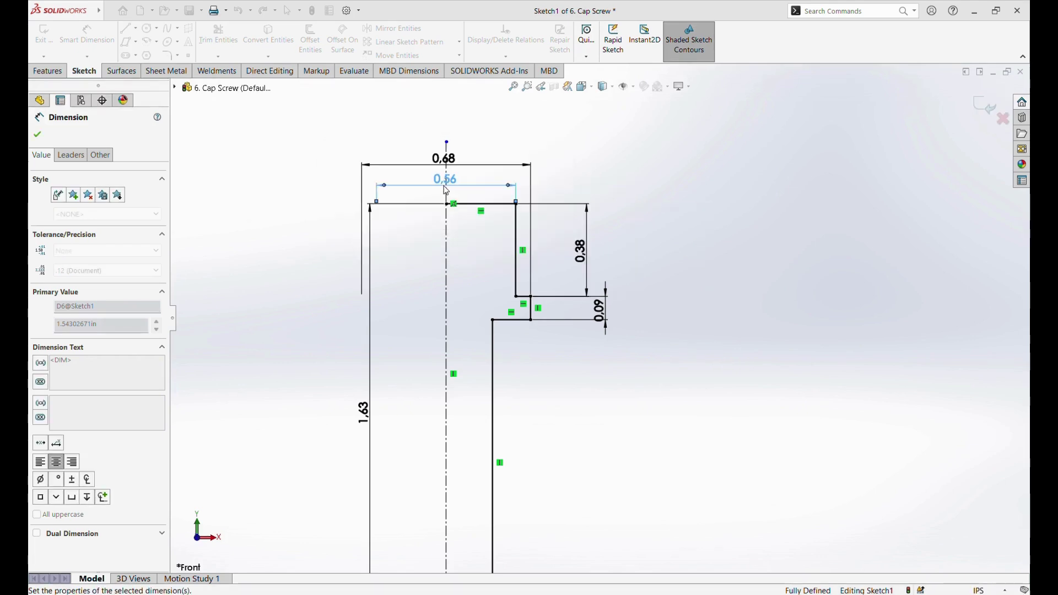
pyautogui.click(645, 183)
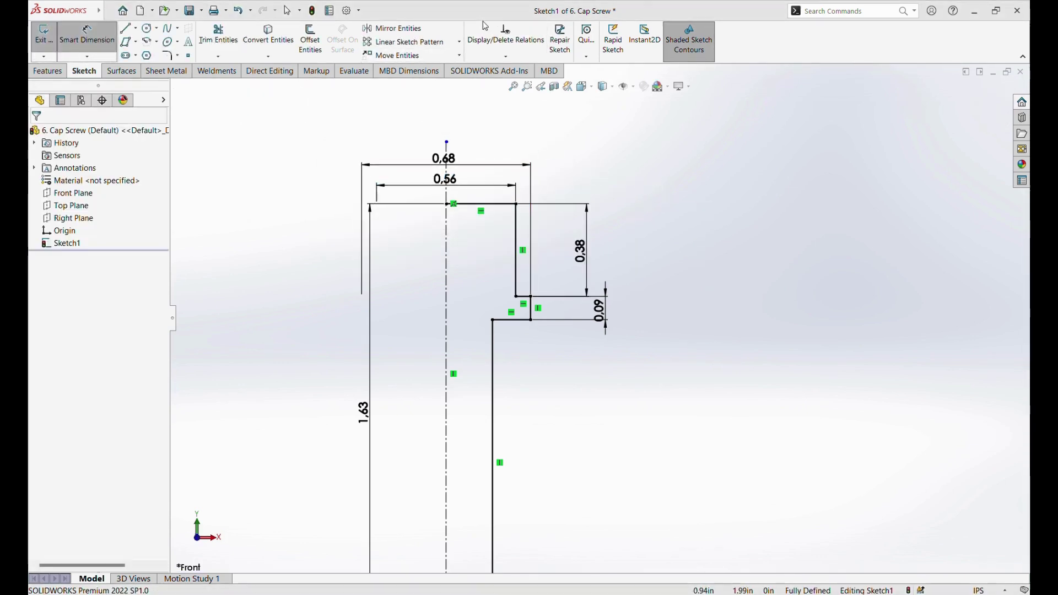
pyautogui.click(512, 86)
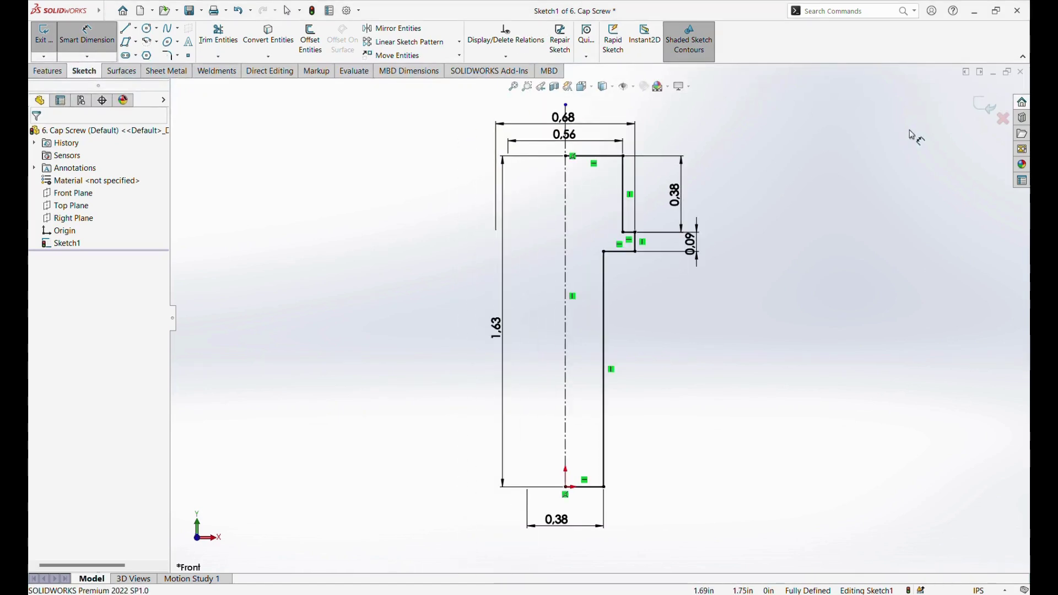
# - Revolve Sketch1 a full 360° about the centerline into a solid screw body
pyautogui.click(984, 107)
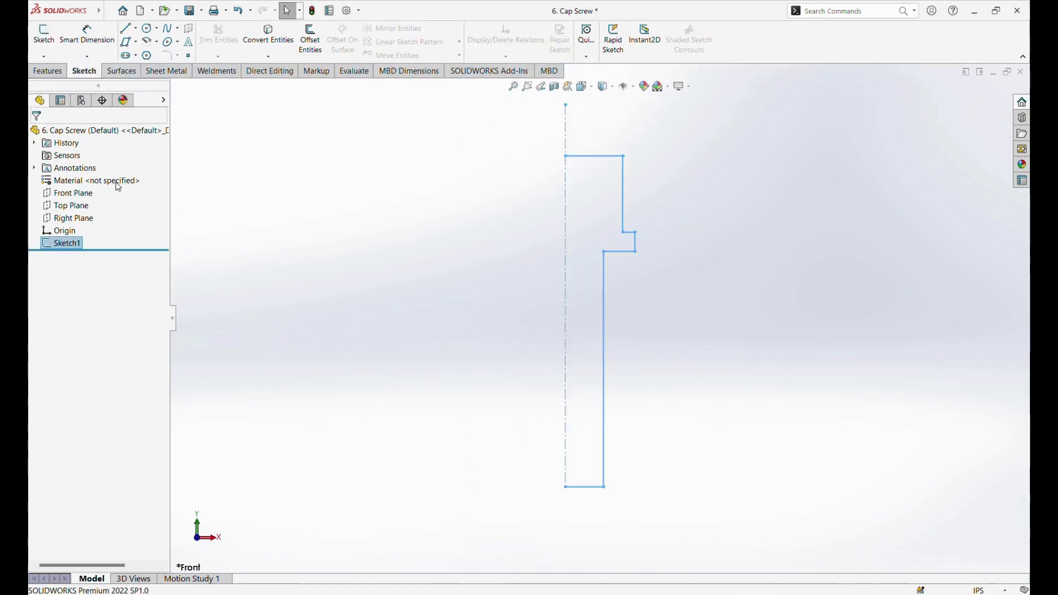
pyautogui.click(55, 75)
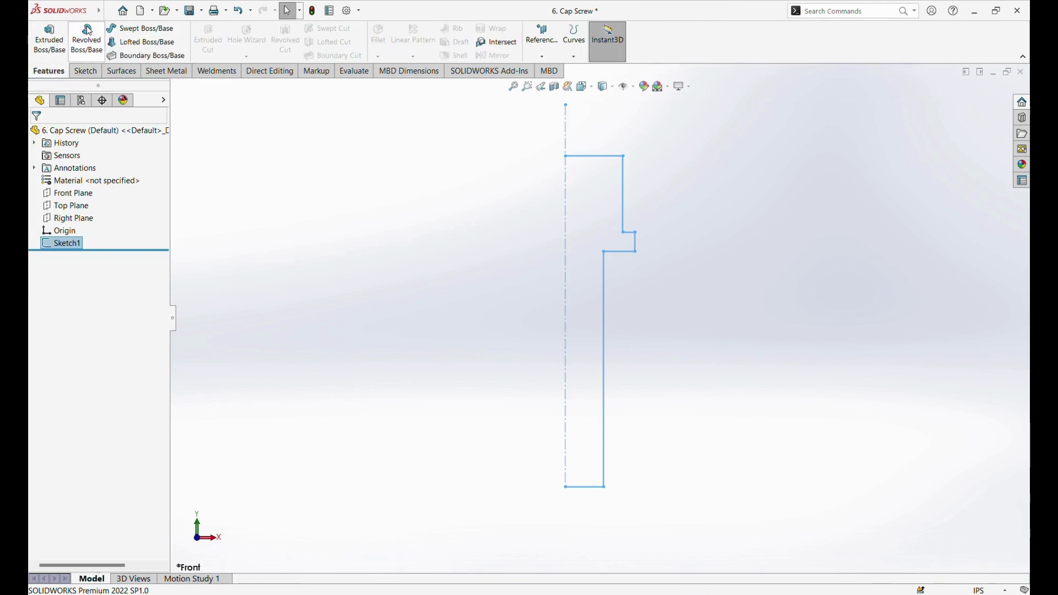
pyautogui.click(90, 31)
pyautogui.click(567, 312)
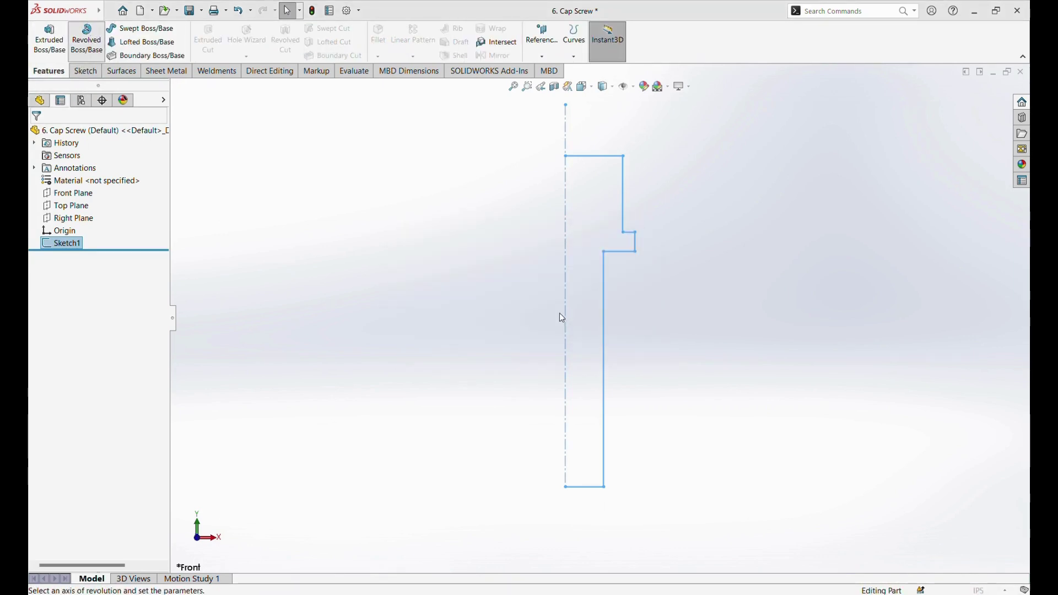
pyautogui.moveTo(472, 328); pyautogui.dragTo(453, 301, button='middle')
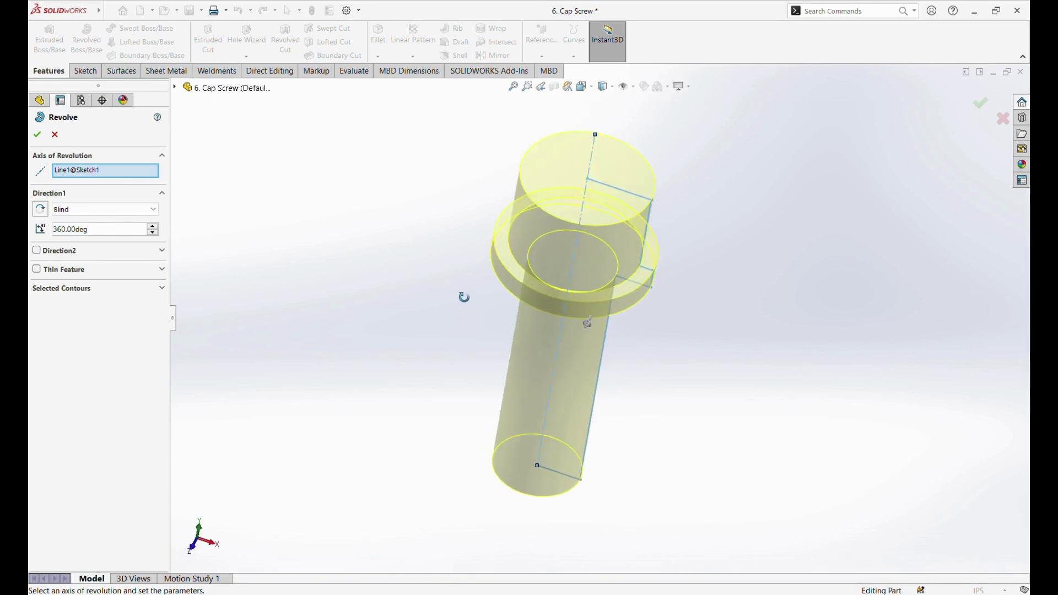
pyautogui.click(37, 134)
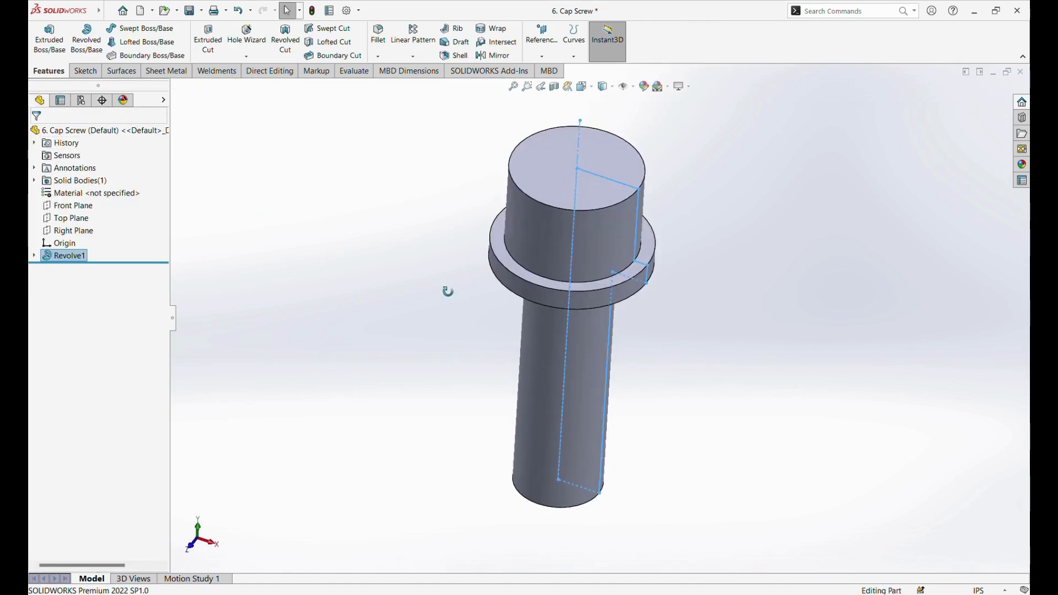
# - Orbit the finished screw to expose the head's top face and select it
pyautogui.moveTo(446, 290)
pyautogui.mouseDown(button='middle')
pyautogui.moveTo(481, 258)
pyautogui.moveTo(434, 252)
pyautogui.moveTo(474, 224)
pyautogui.moveTo(406, 309)
pyautogui.mouseUp(button='middle')
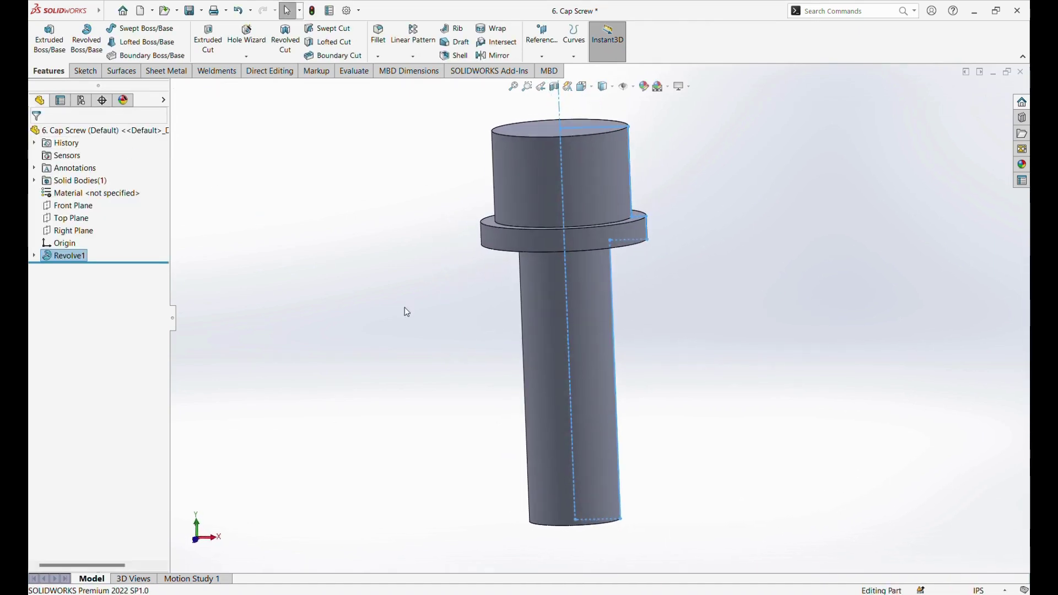
pyautogui.click(397, 327)
pyautogui.scroll(2, 527, 338)
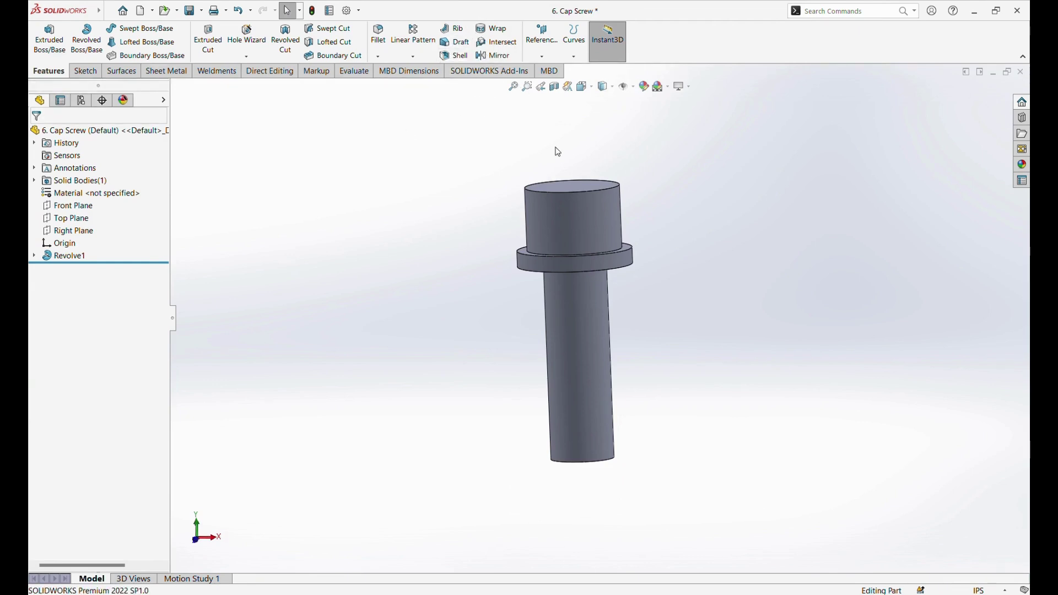
pyautogui.moveTo(577, 165); pyautogui.dragTo(574, 236, button='middle')
pyautogui.click(574, 236)
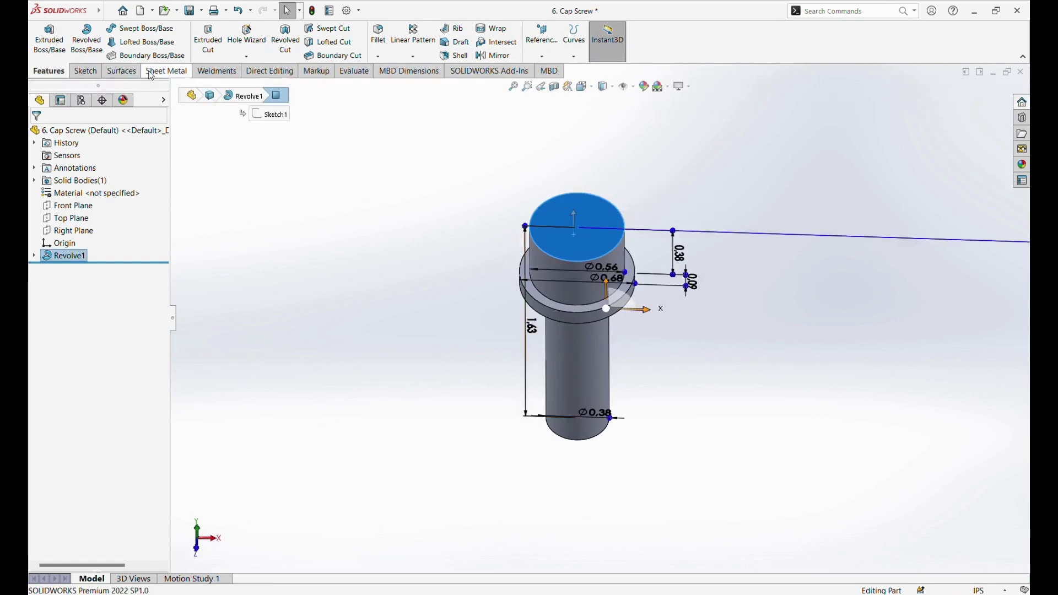
# - Sketch a hexagon centred on the origin on the head's top face, with a horizontal top edge
pyautogui.click(85, 75)
pyautogui.click(43, 36)
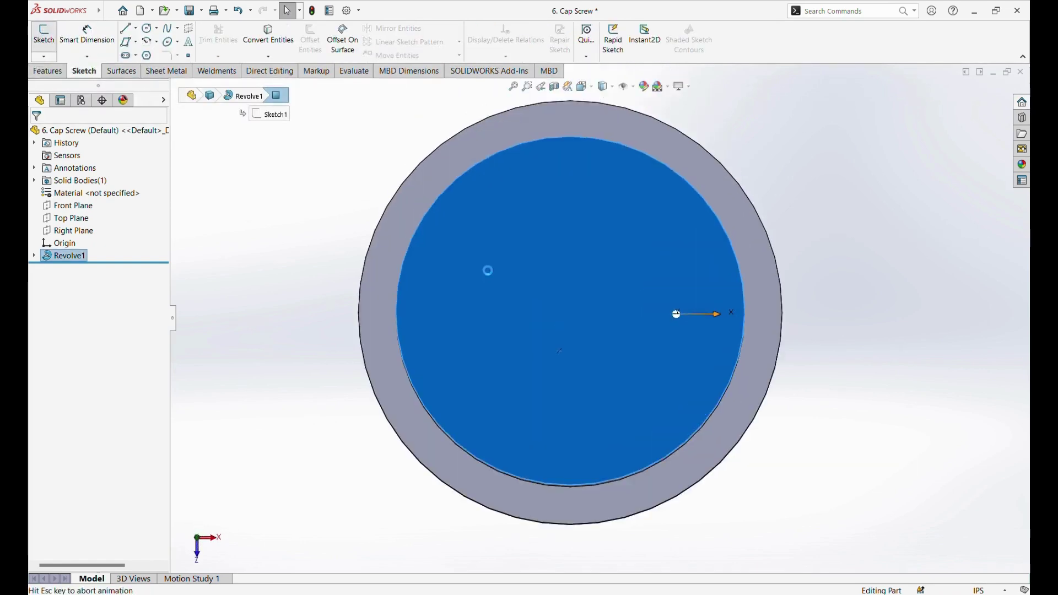
pyautogui.click(146, 55)
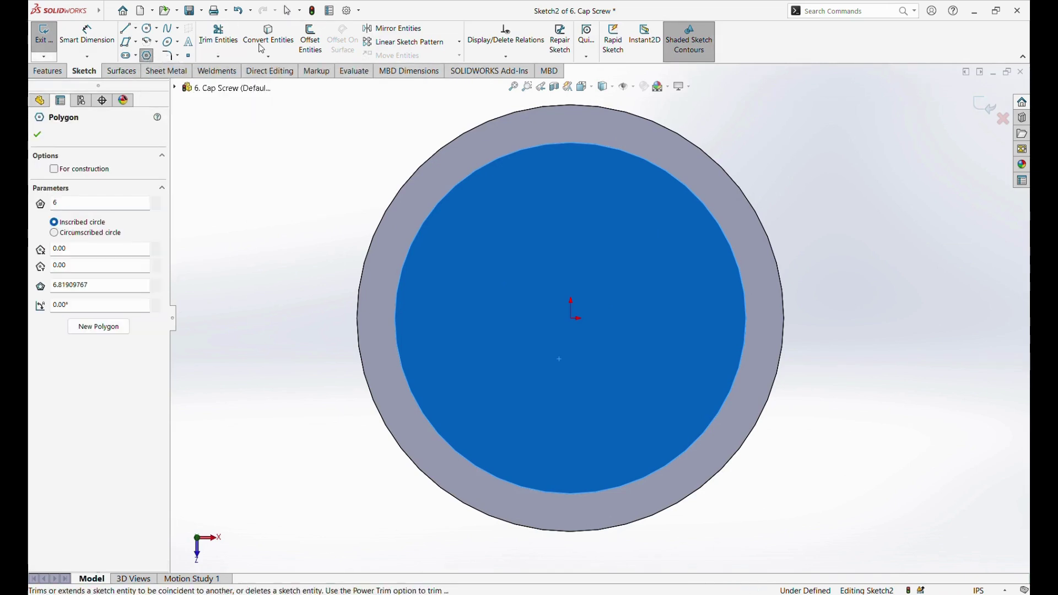
pyautogui.click(572, 318)
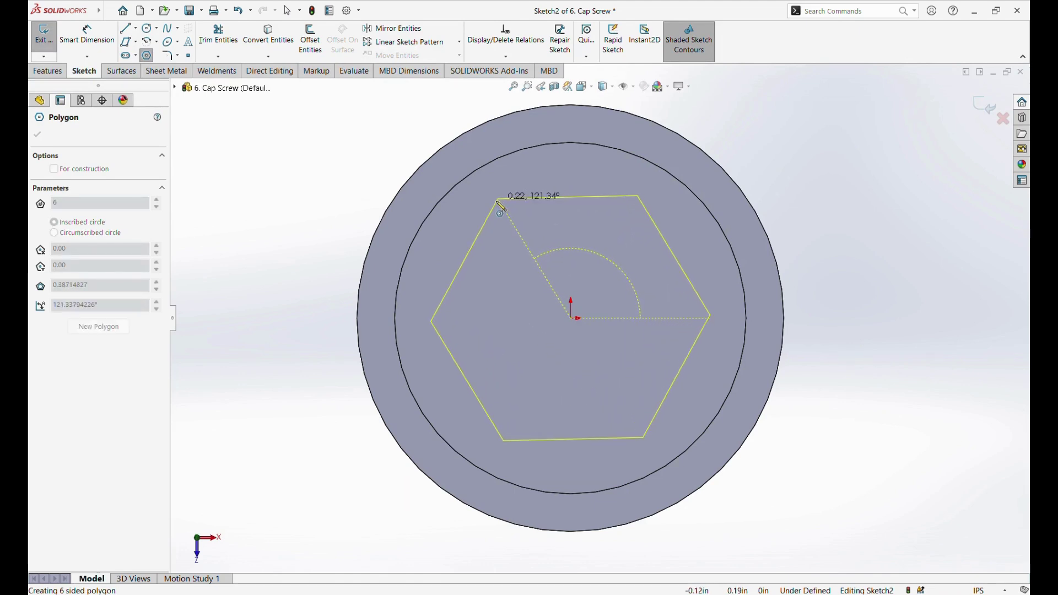
pyautogui.click(502, 199)
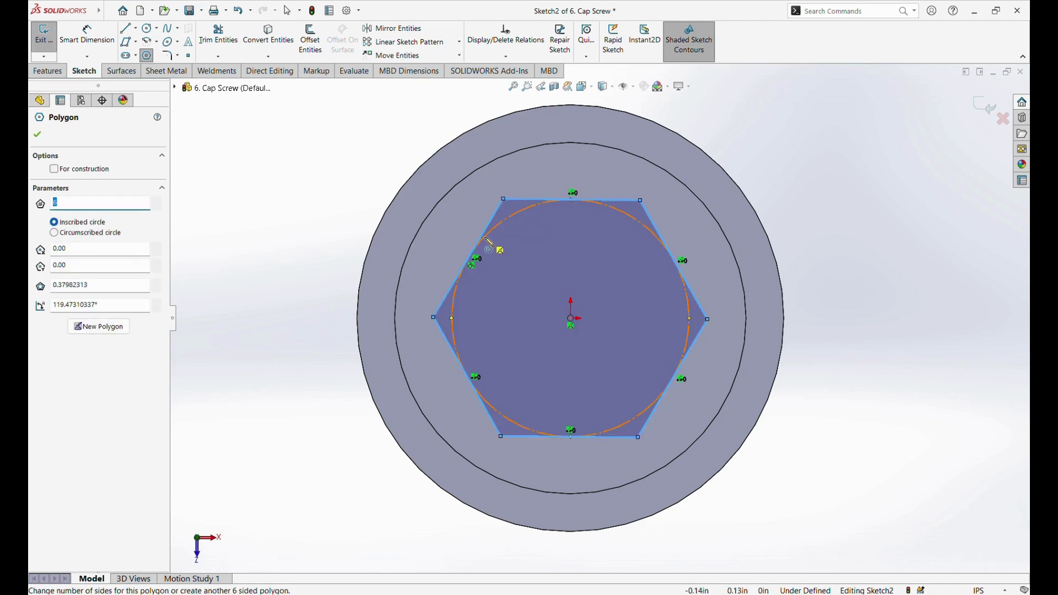
pyautogui.press('Escape')
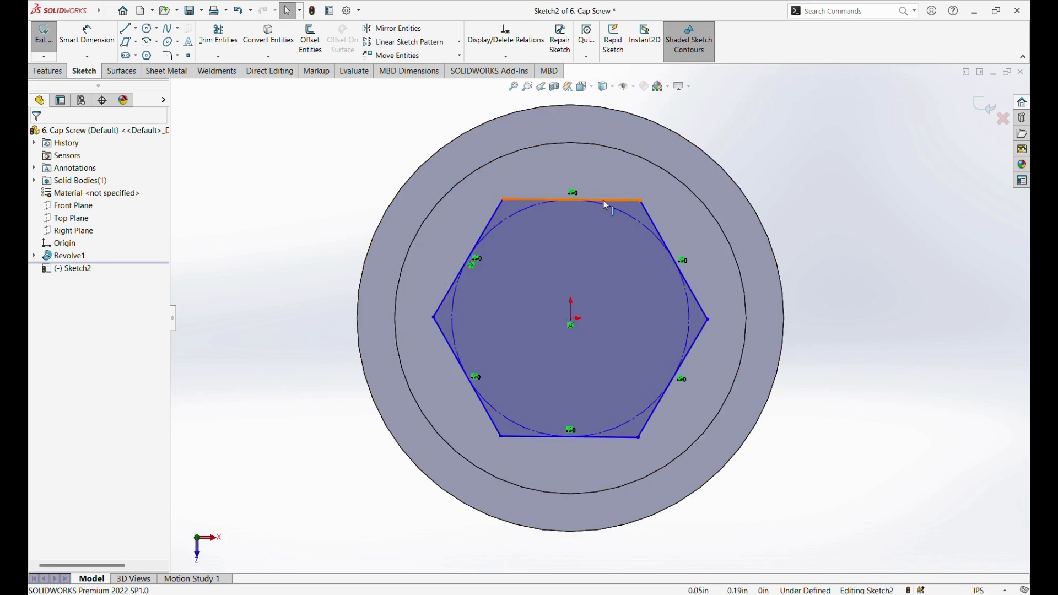
pyautogui.click(604, 200)
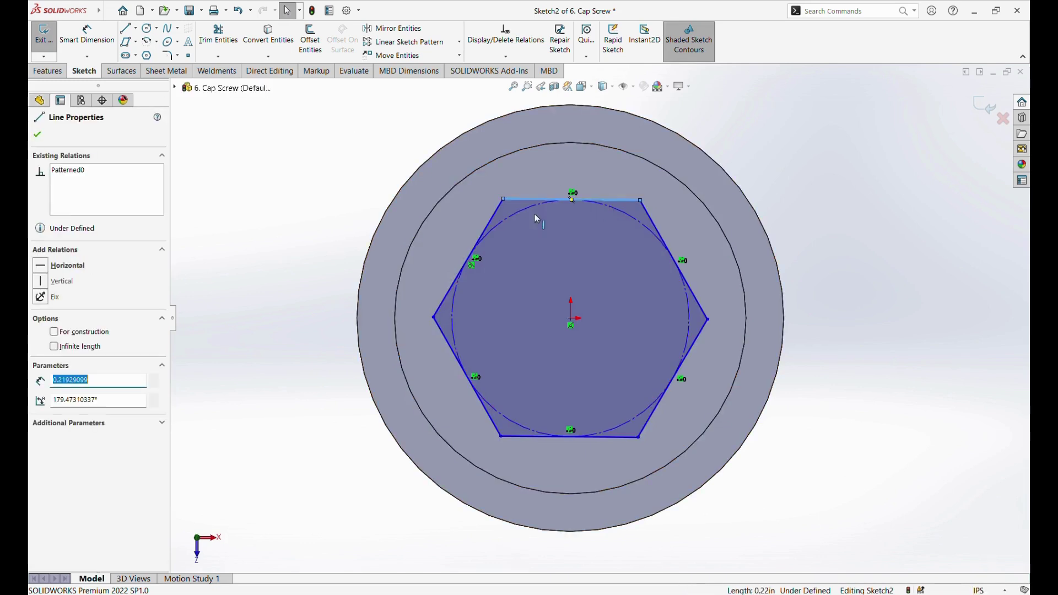
pyautogui.click(42, 269)
pyautogui.click(235, 174)
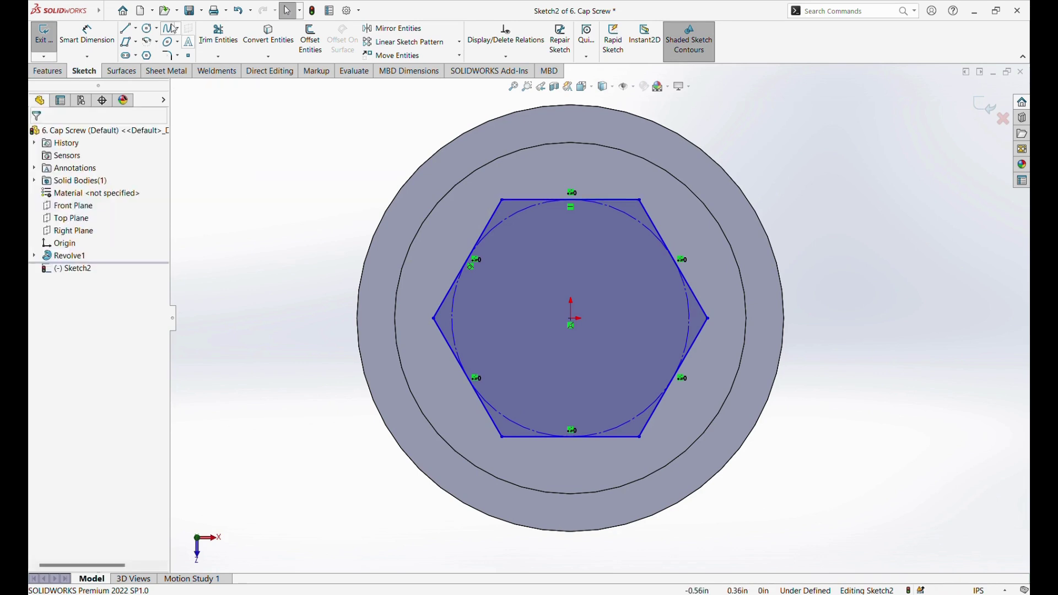
# - Dimension the hexagon's inscribed construction circle to 0.31 in diameter and exit Sketch2
pyautogui.click(519, 220)
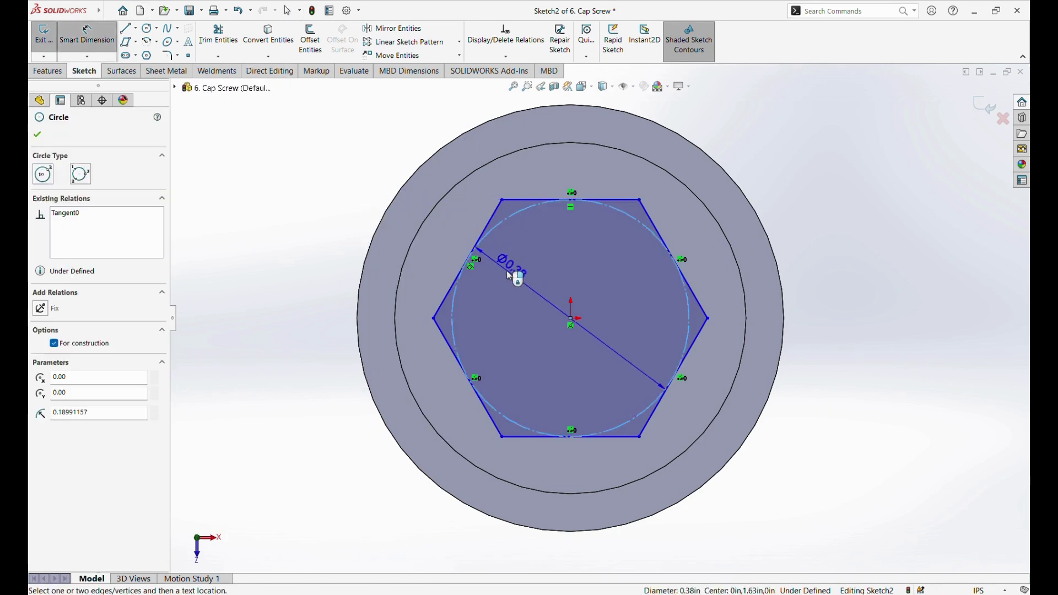
pyautogui.click(508, 274)
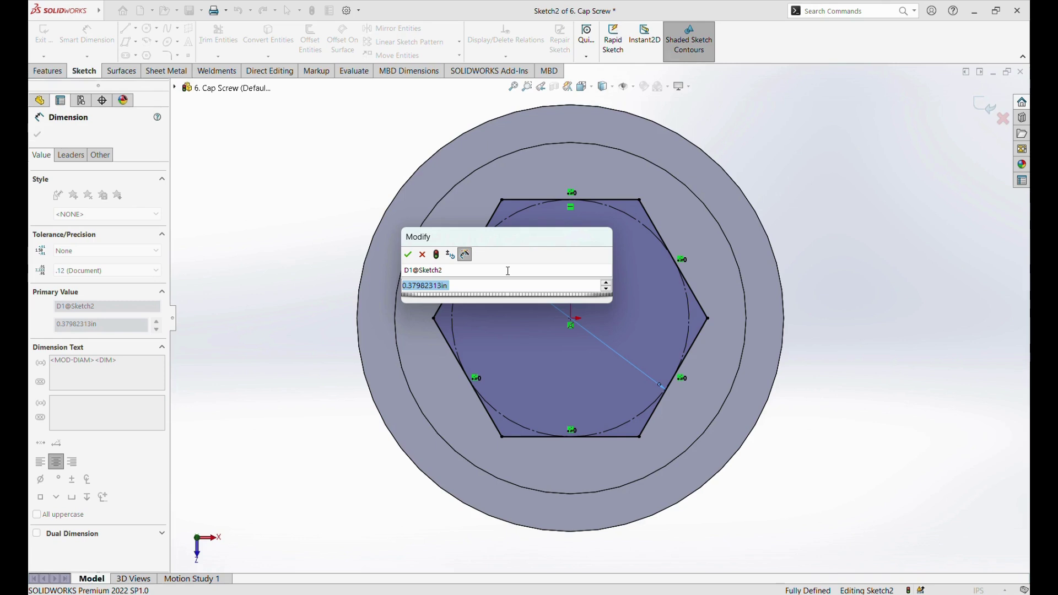
pyautogui.write('0.31')
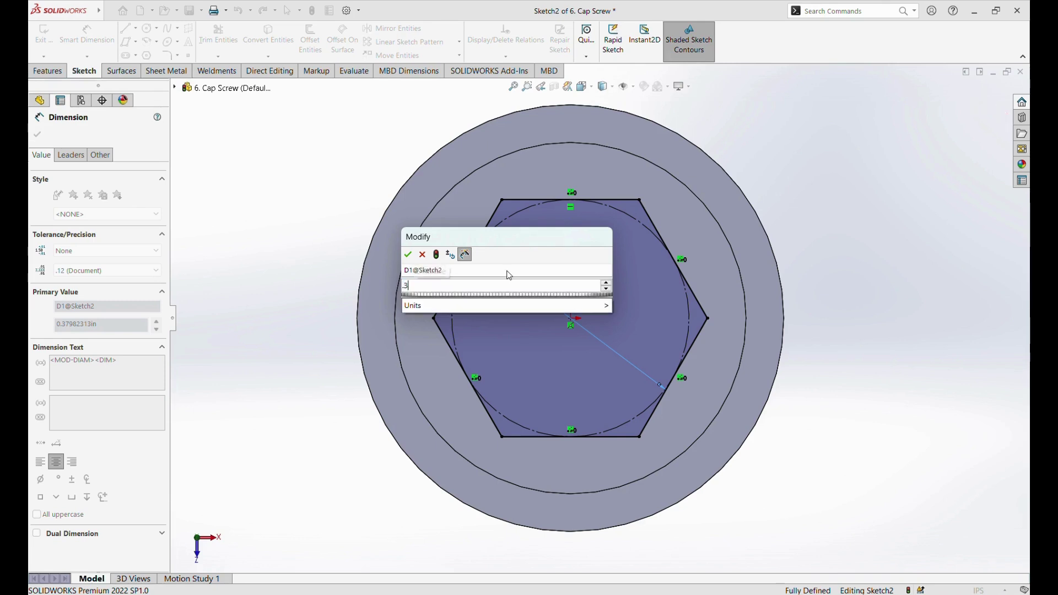
pyautogui.press('Return')
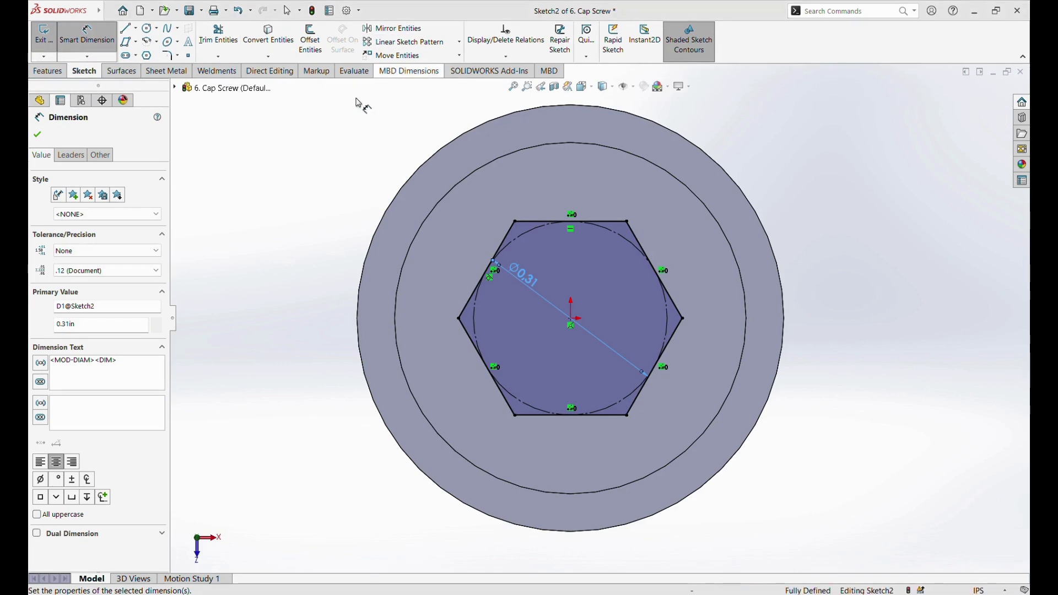
pyautogui.click(37, 134)
pyautogui.moveTo(310, 361)
pyautogui.mouseDown(button='middle')
pyautogui.moveTo(328, 182)
pyautogui.moveTo(369, 224)
pyautogui.mouseUp(button='middle')
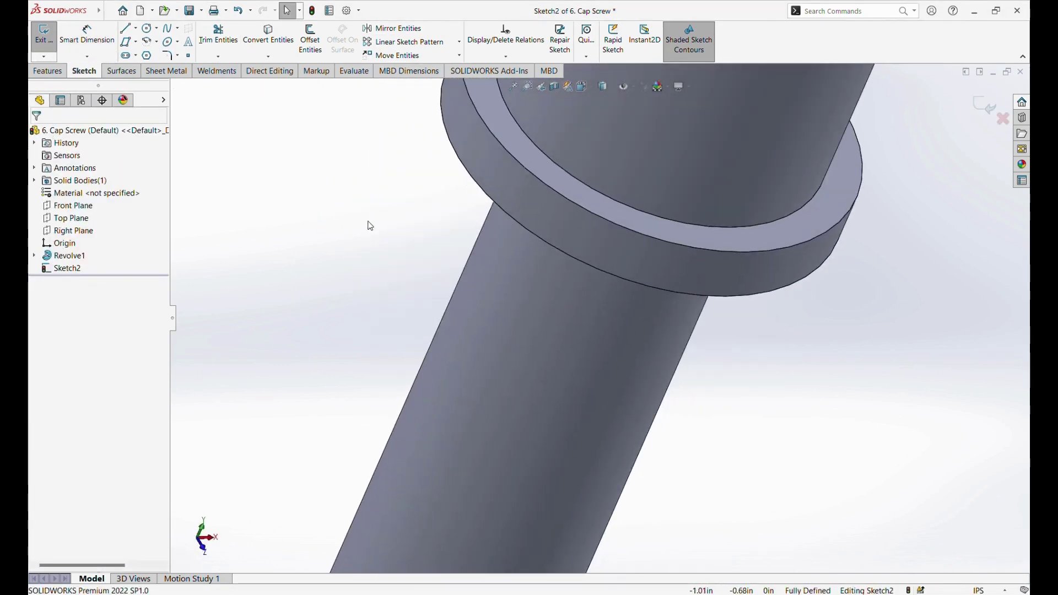
pyautogui.click(513, 87)
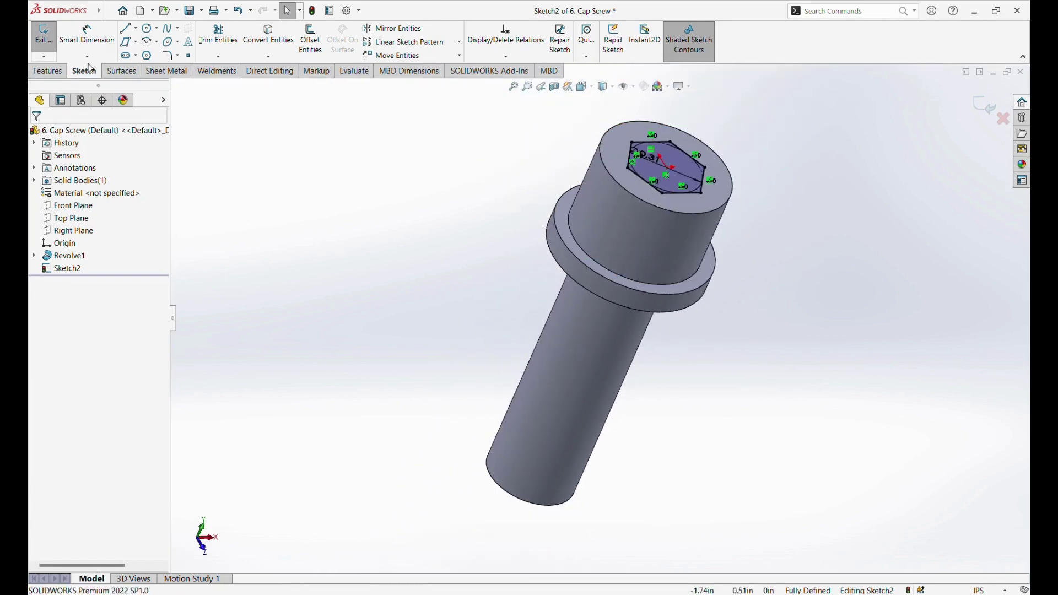
pyautogui.click(43, 34)
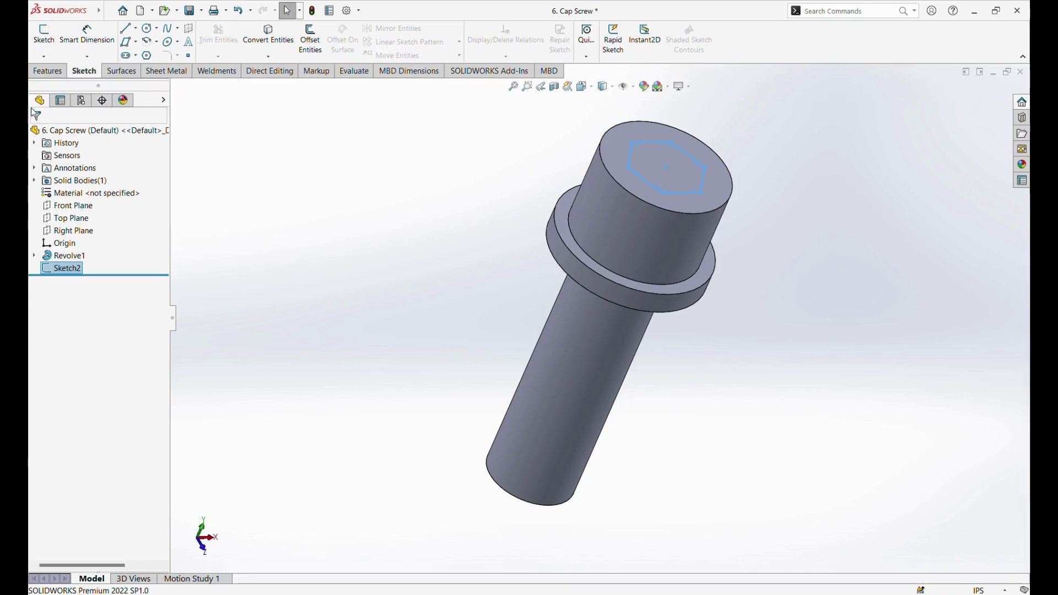
# - Extrude-cut the hexagon sketch 0.25 in deep, Blind, to form the hex socket
pyautogui.click(48, 70)
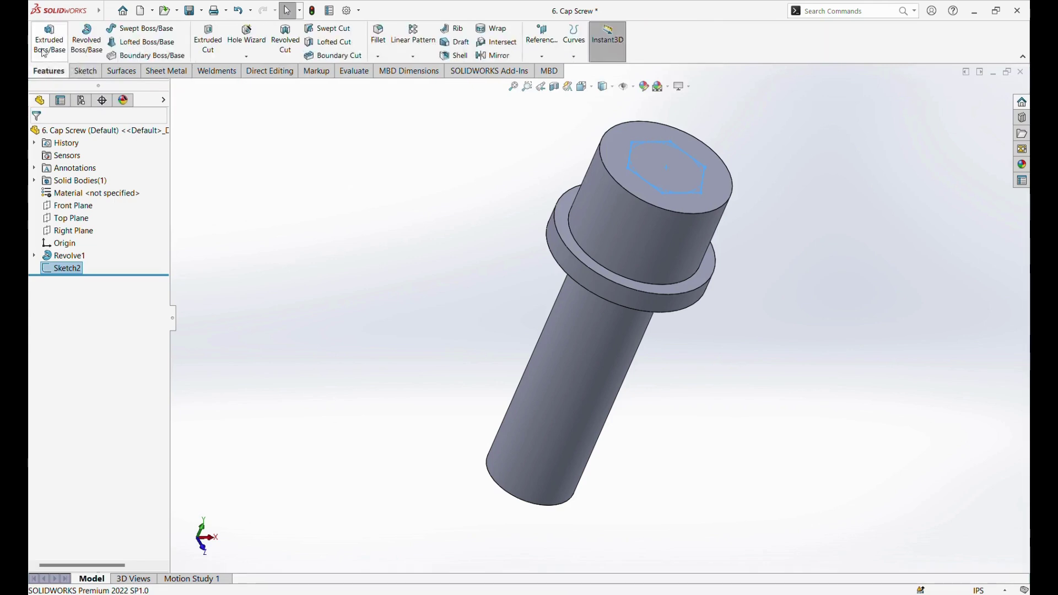
pyautogui.click(210, 44)
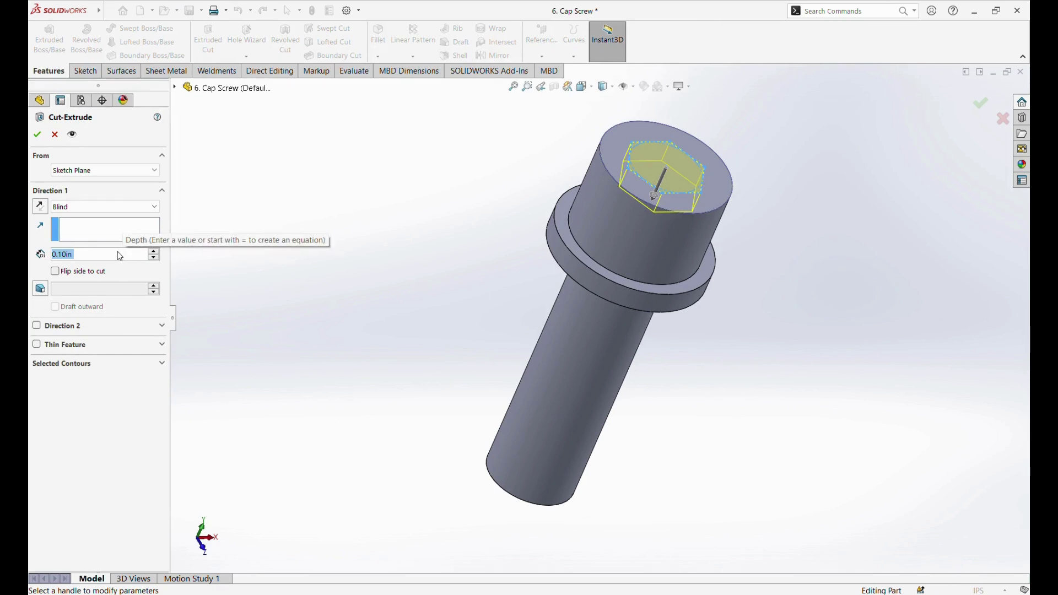
pyautogui.press('BackSpace')
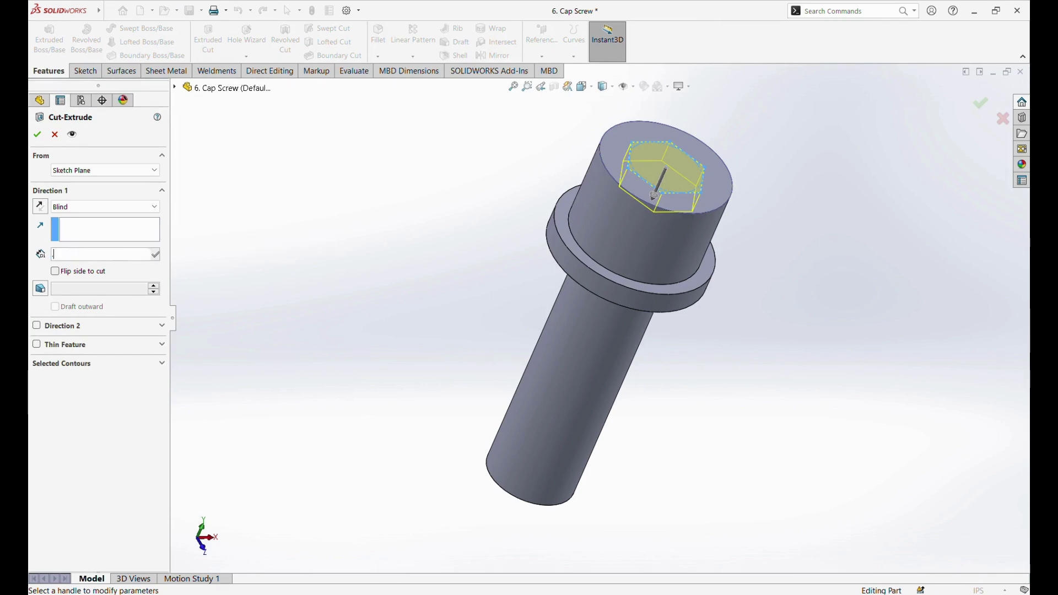
pyautogui.write('25')
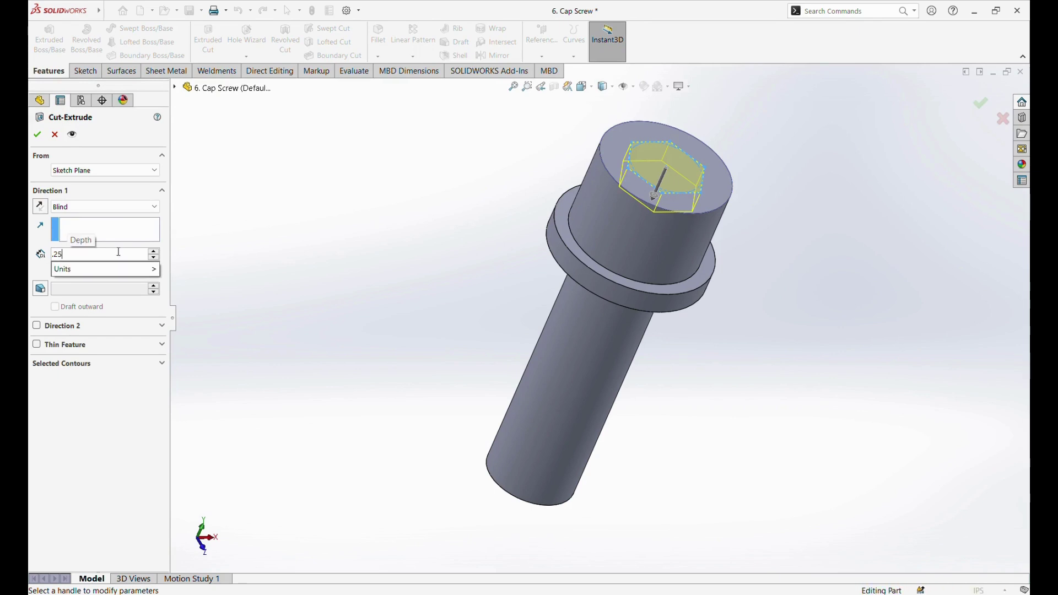
pyautogui.press('Return')
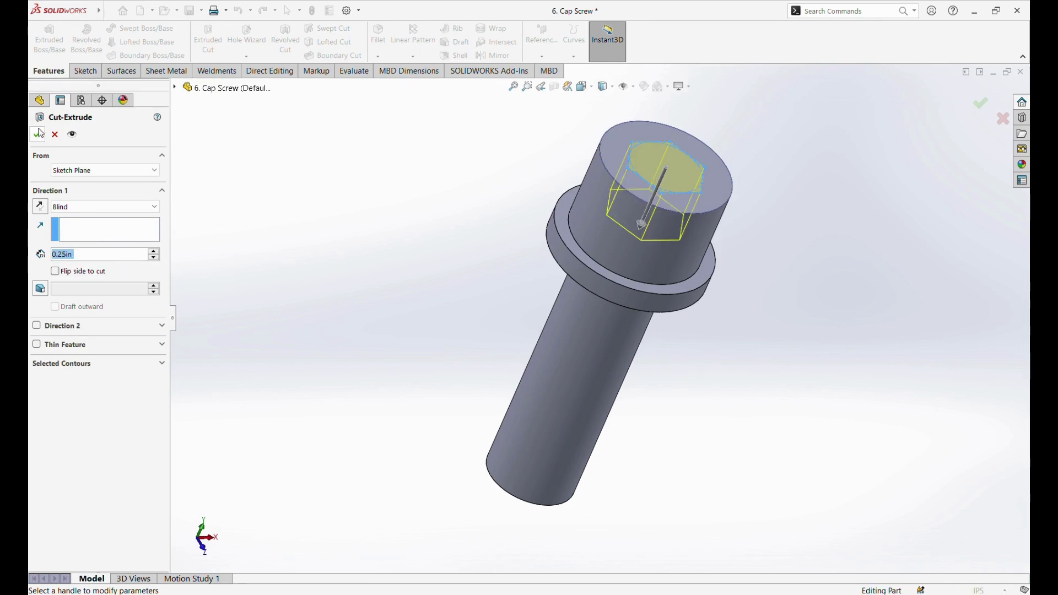
pyautogui.click(39, 133)
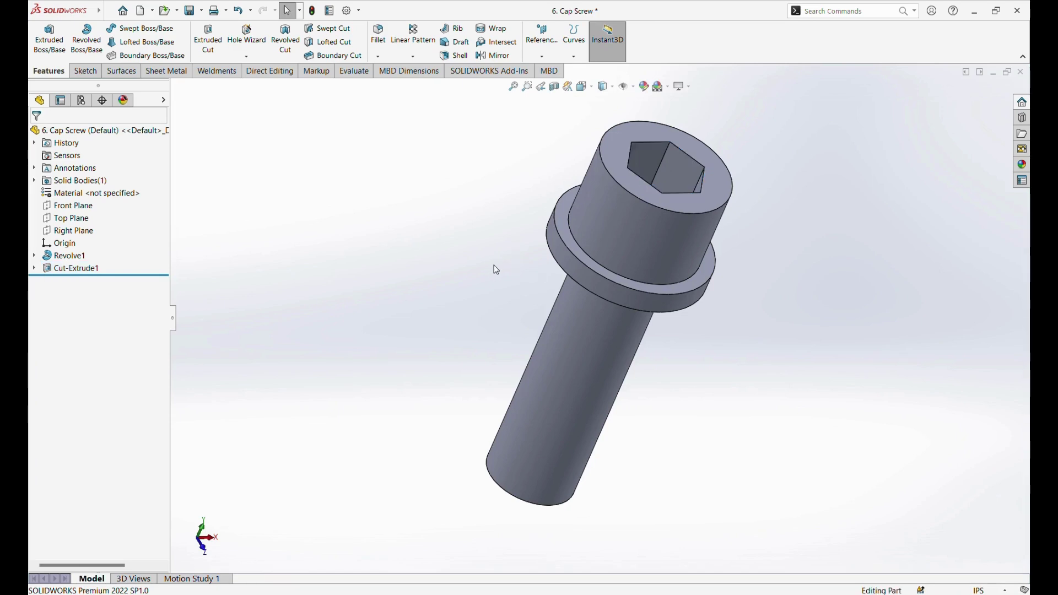
pyautogui.moveTo(496, 270)
pyautogui.mouseDown(button='middle')
pyautogui.moveTo(820, 333)
pyautogui.moveTo(728, 307)
pyautogui.moveTo(715, 290)
pyautogui.moveTo(878, 278)
pyautogui.moveTo(904, 307)
pyautogui.mouseUp(button='middle')
# - Chamfer the head's top edge and the shank's bottom edge at 0.038 in × 45°
pyautogui.click(377, 56)
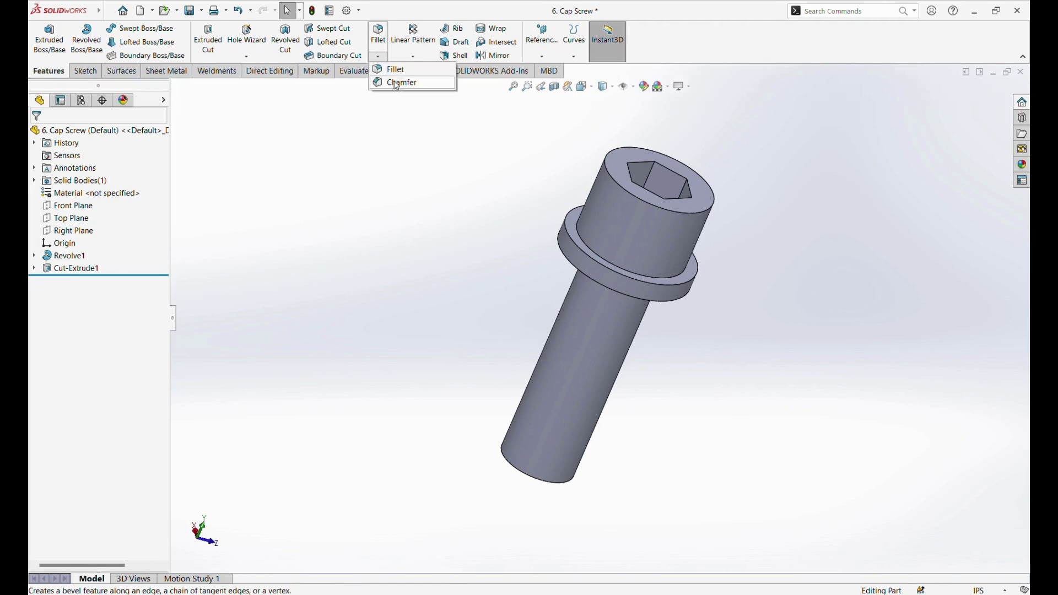
pyautogui.click(397, 83)
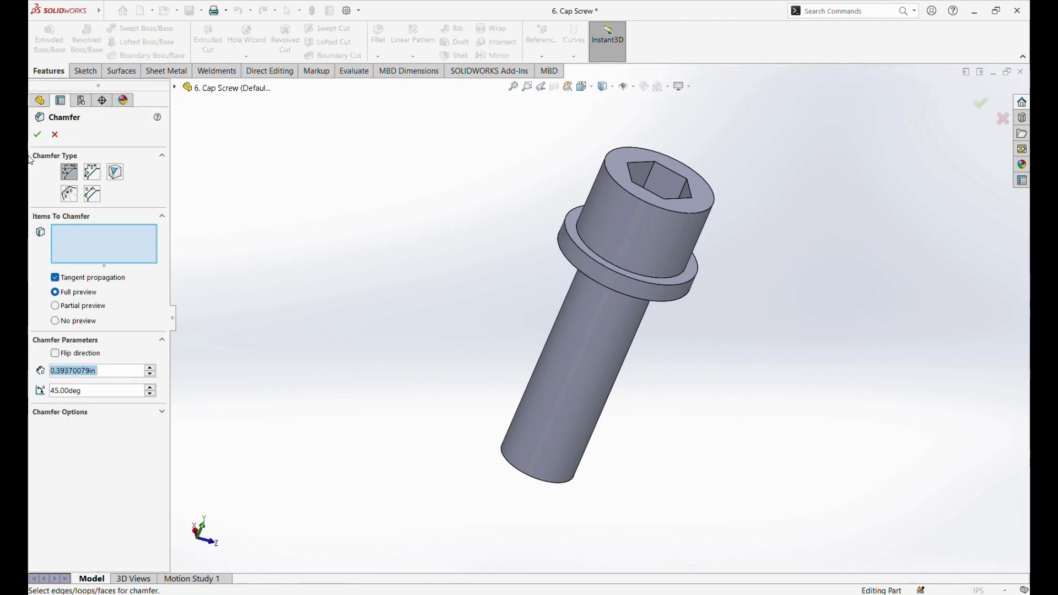
pyautogui.click(74, 182)
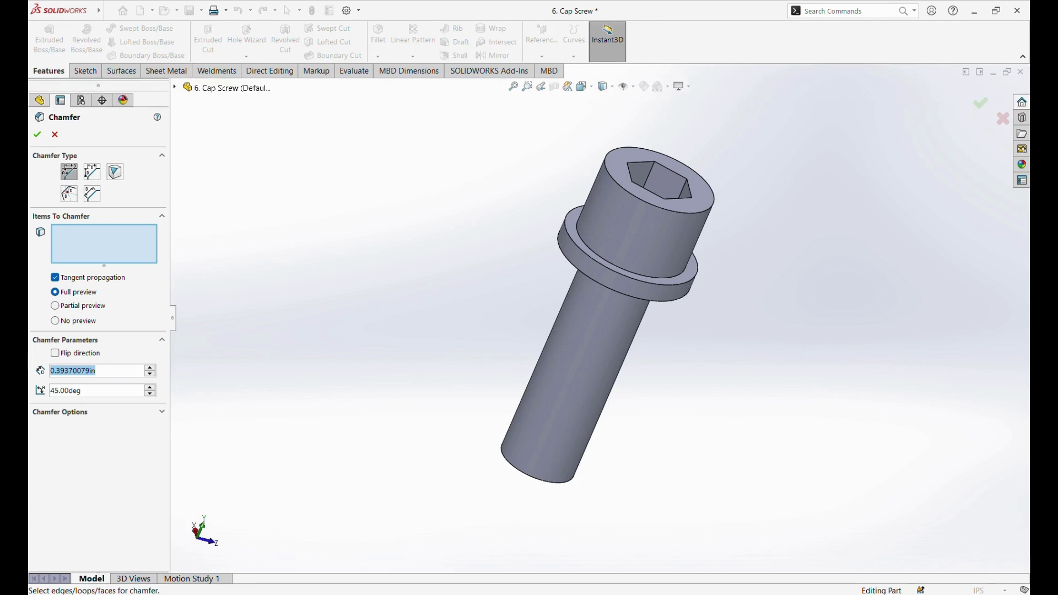
pyautogui.write('0.0')
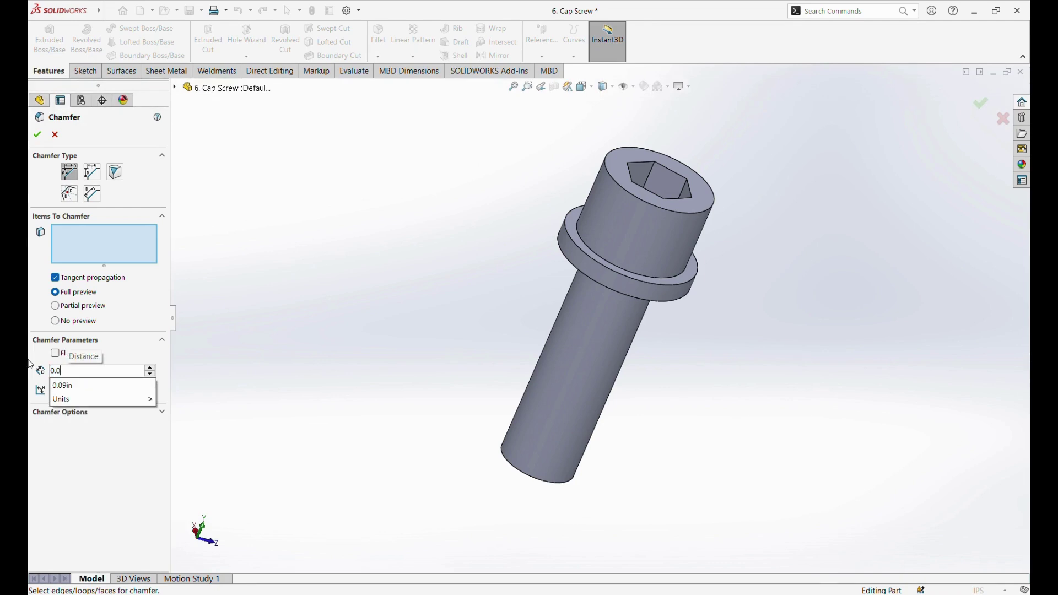
pyautogui.write('3')
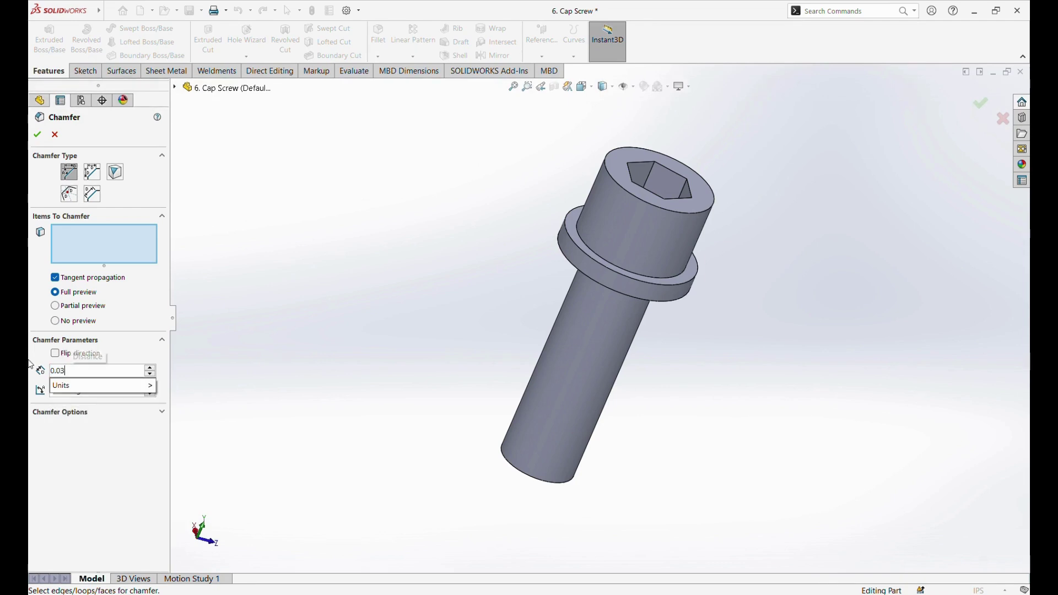
pyautogui.write('8')
pyautogui.press('Return')
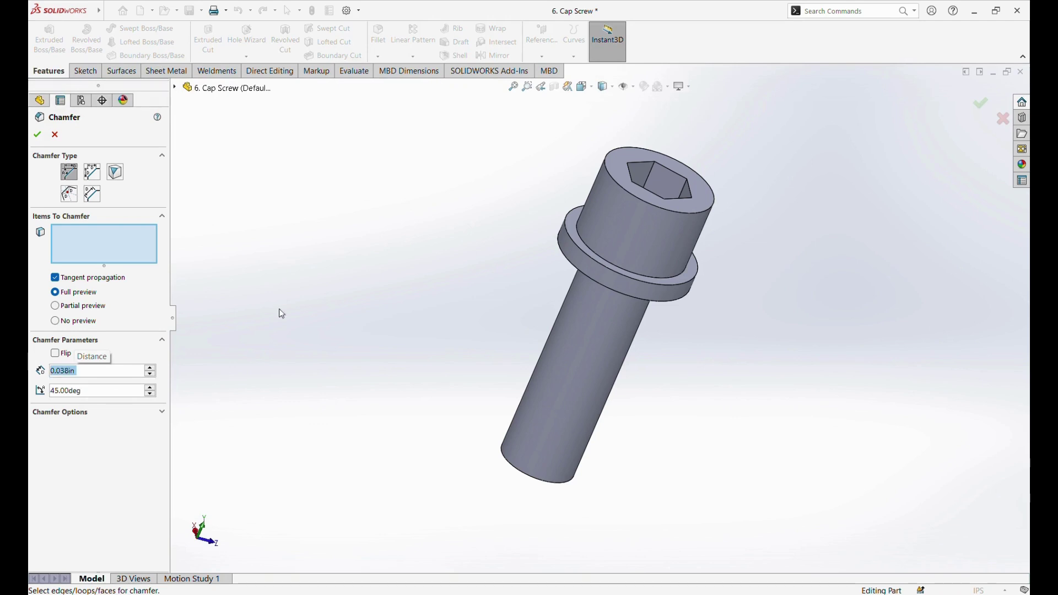
pyautogui.click(709, 216)
pyautogui.moveTo(681, 334); pyautogui.dragTo(602, 432, button='middle')
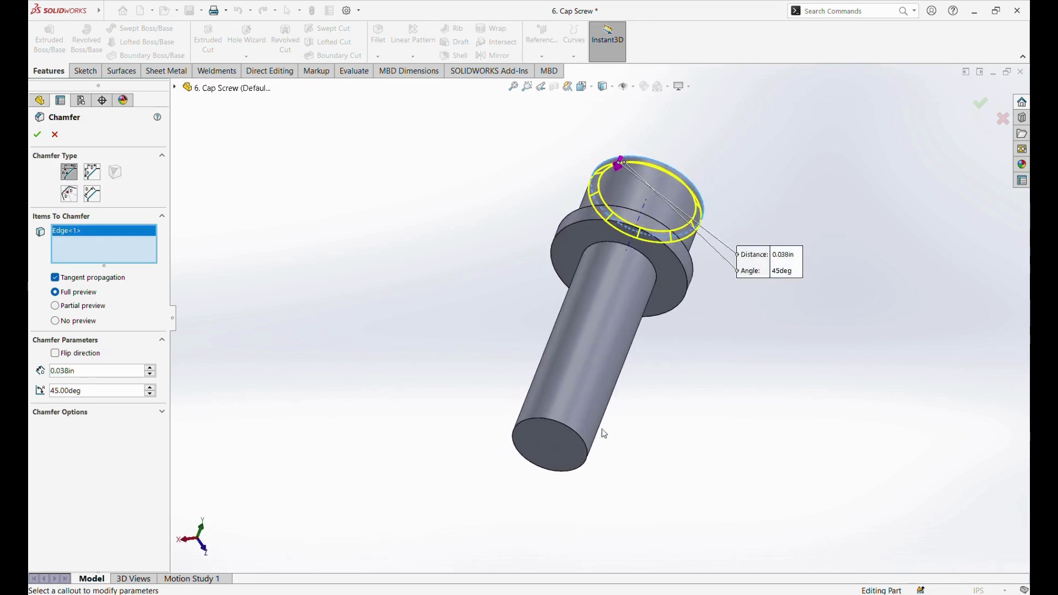
pyautogui.click(583, 445)
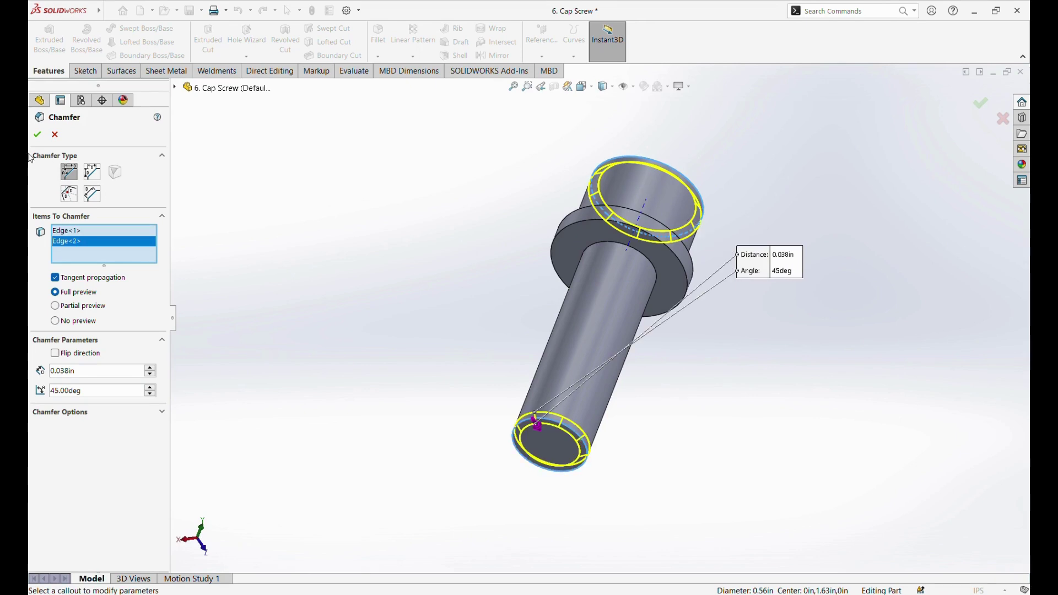
pyautogui.click(38, 136)
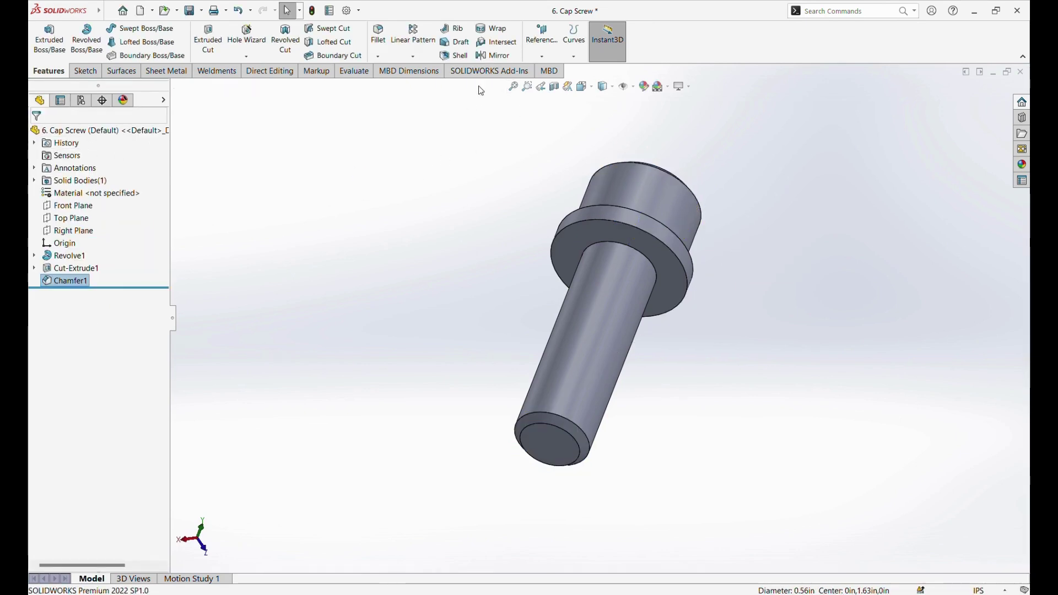
pyautogui.moveTo(510, 201)
pyautogui.mouseDown(button='middle')
pyautogui.moveTo(428, 288)
pyautogui.moveTo(365, 319)
pyautogui.moveTo(464, 305)
pyautogui.moveTo(423, 292)
pyautogui.moveTo(423, 181)
pyautogui.moveTo(479, 200)
pyautogui.moveTo(413, 226)
pyautogui.moveTo(503, 224)
pyautogui.mouseUp(button='middle')
pyautogui.click(513, 87)
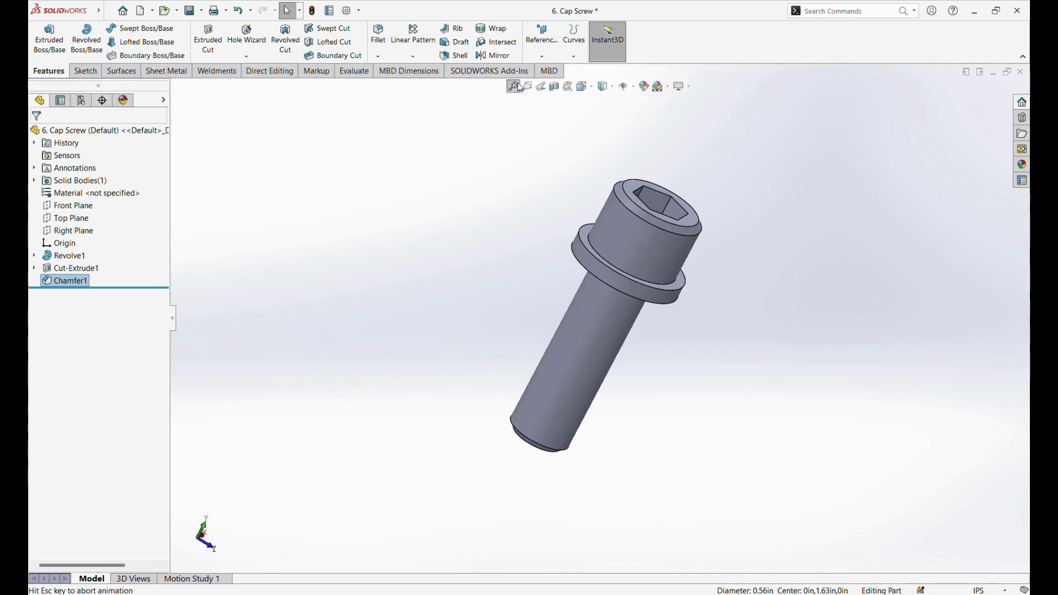
pyautogui.hotkey('ctrl', 'shift', 'z')
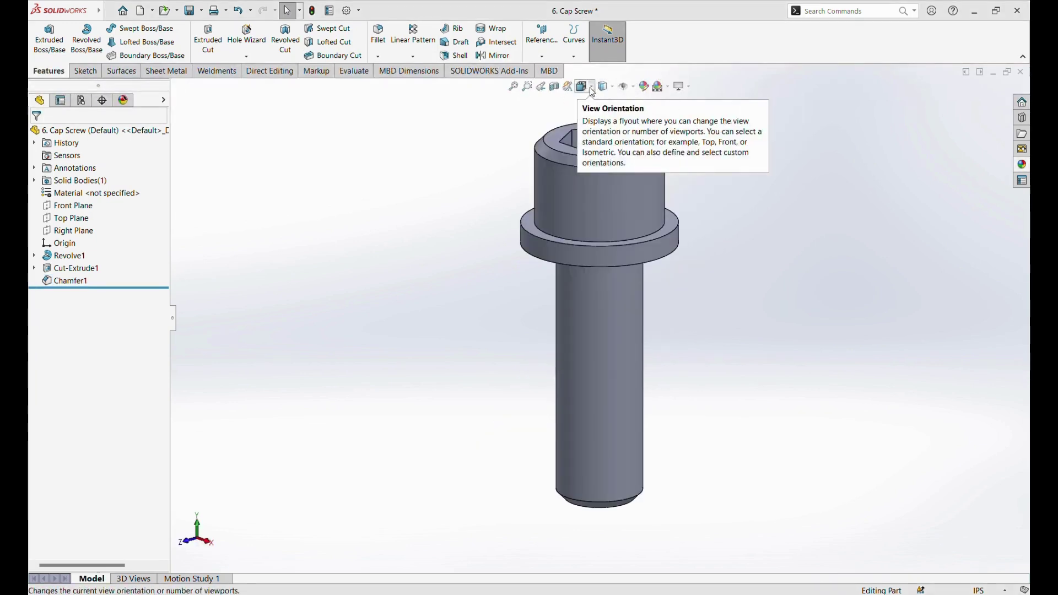
# - Switch to Isometric view and assign AISI 316 Stainless Steel Sheet (SS) as the material
pyautogui.click(593, 92)
pyautogui.click(635, 101)
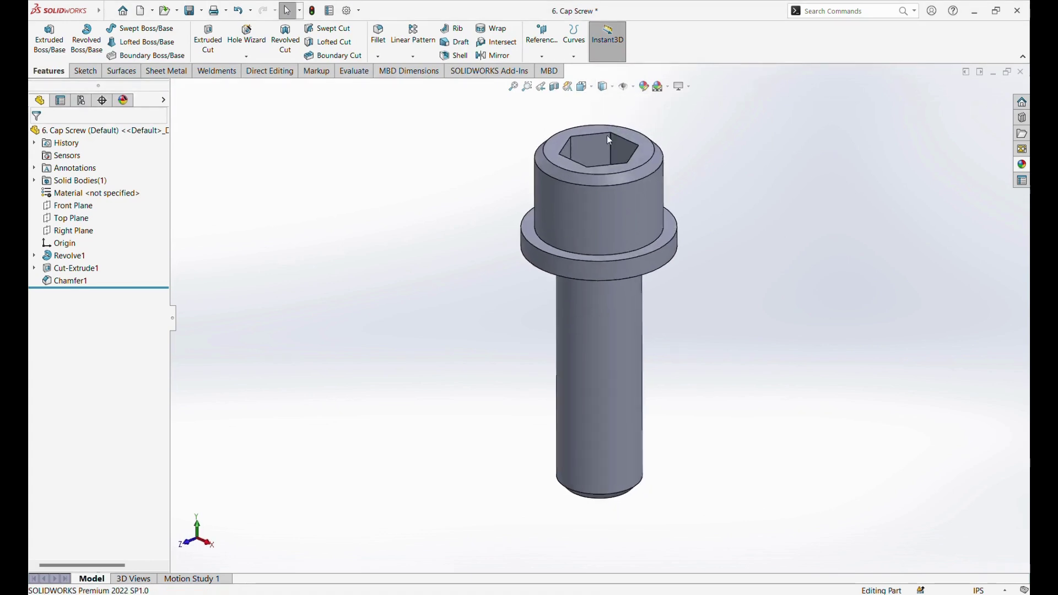
pyautogui.rightClick(88, 194)
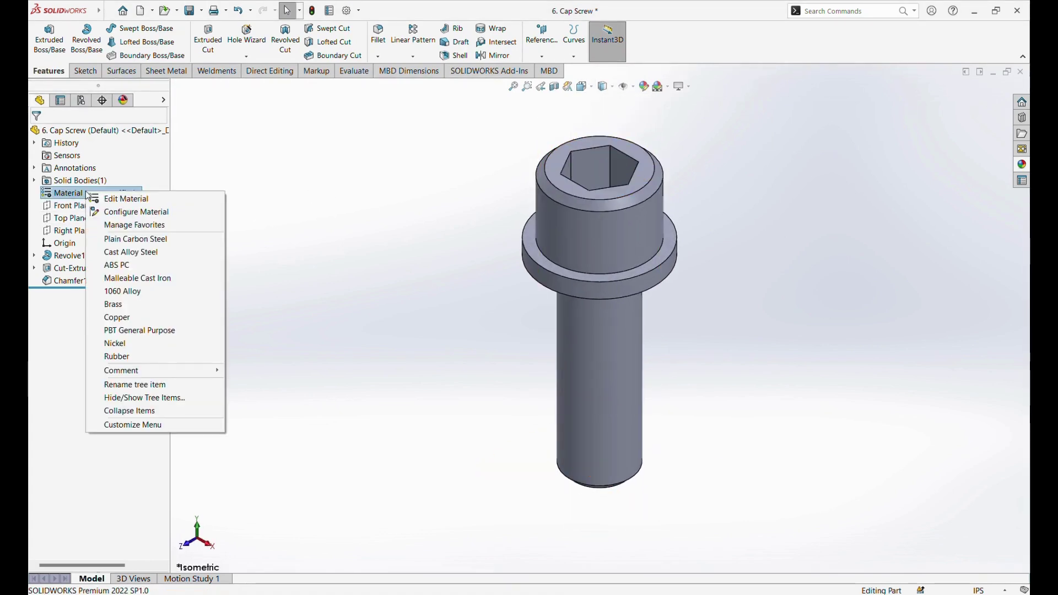
pyautogui.click(111, 200)
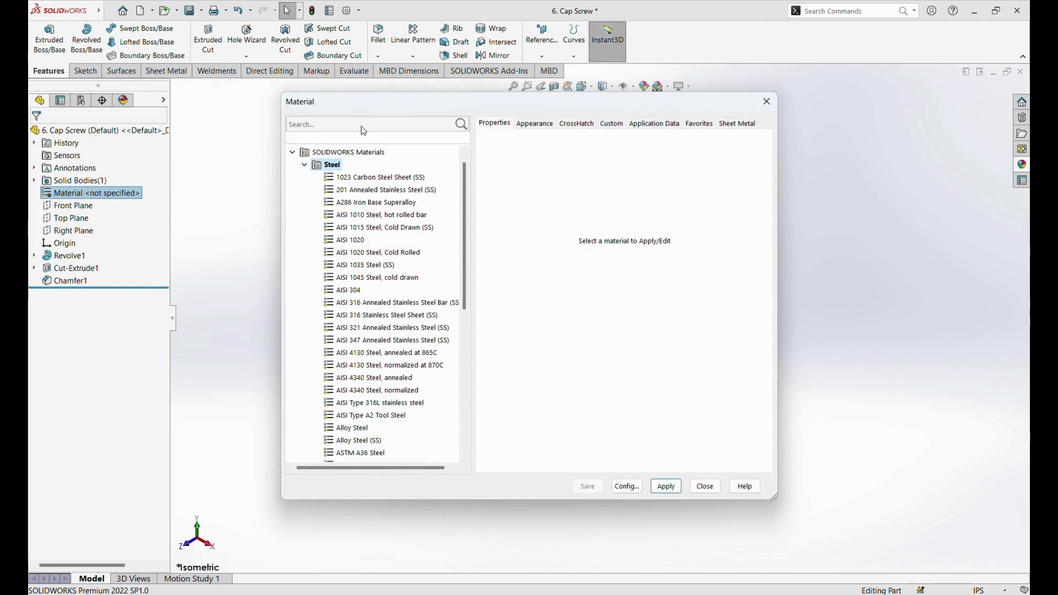
pyautogui.click(362, 118)
pyautogui.write('st')
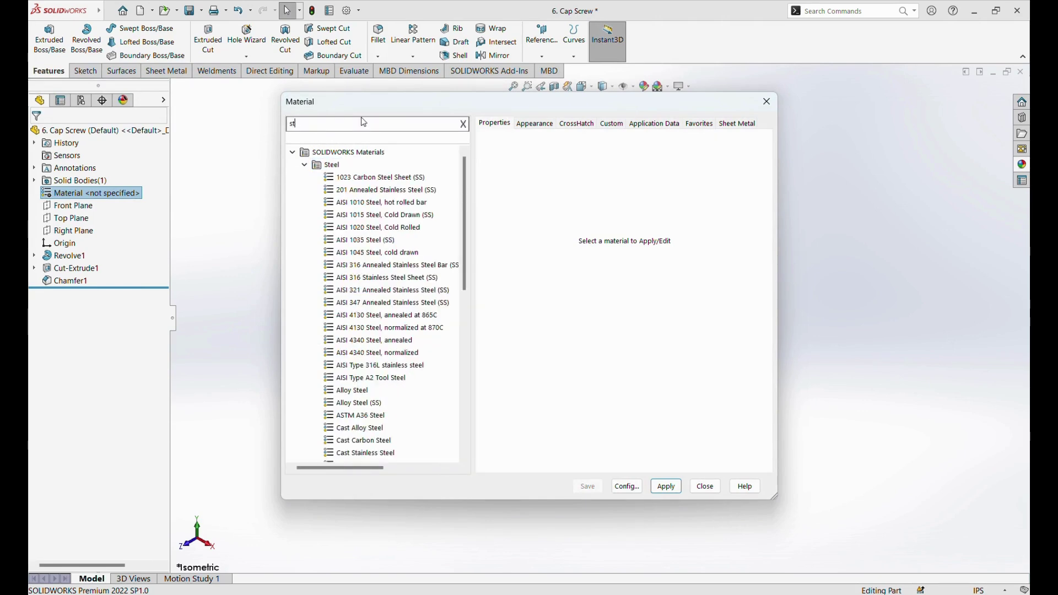
pyautogui.write('ainless')
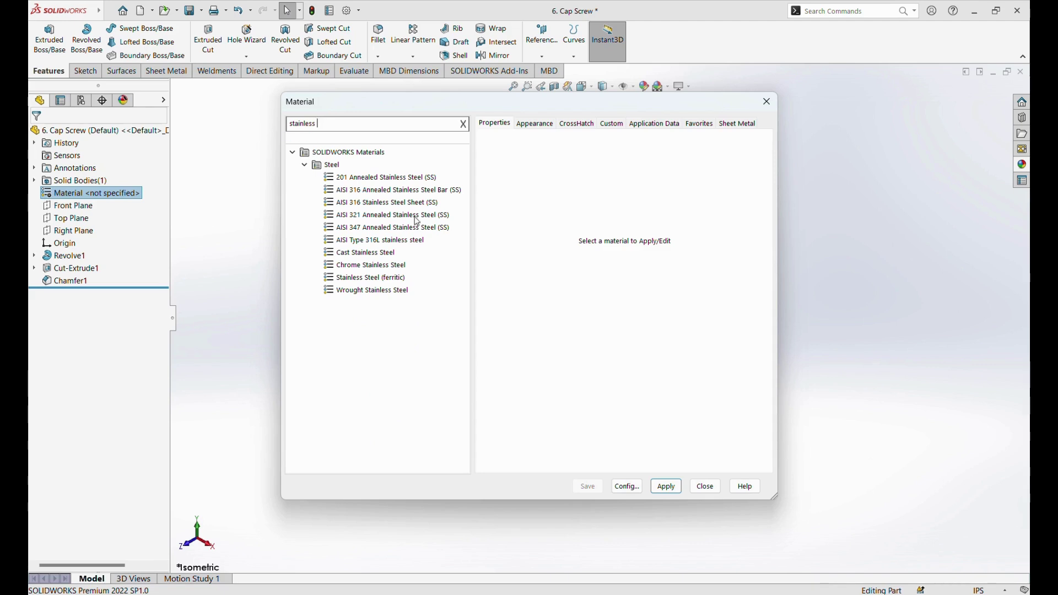
pyautogui.click(399, 204)
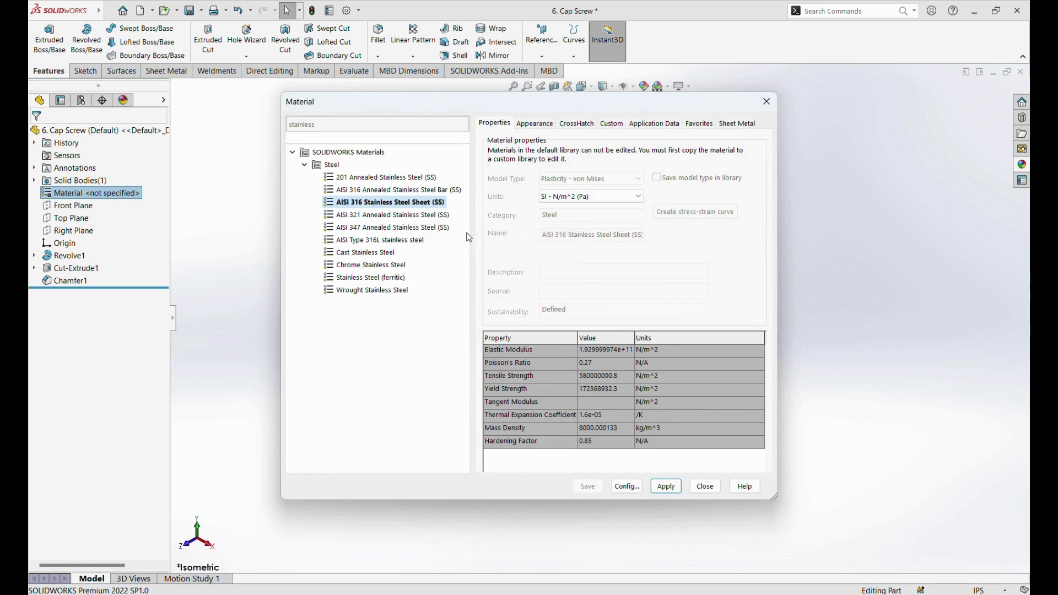
pyautogui.click(666, 486)
pyautogui.click(705, 485)
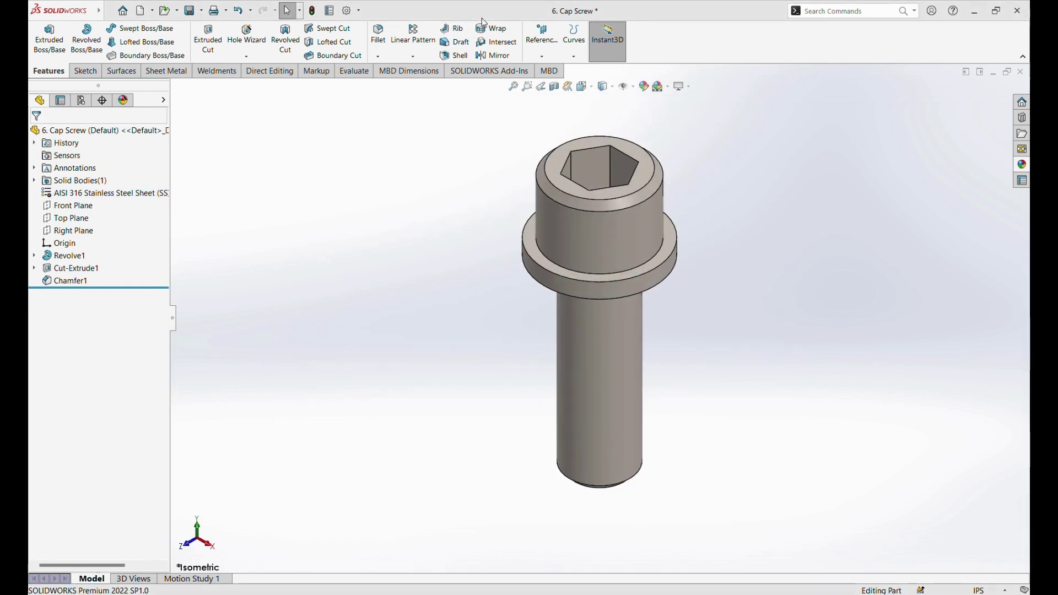
# - Apply the polished steel appearance to the cap screw
pyautogui.click(645, 88)
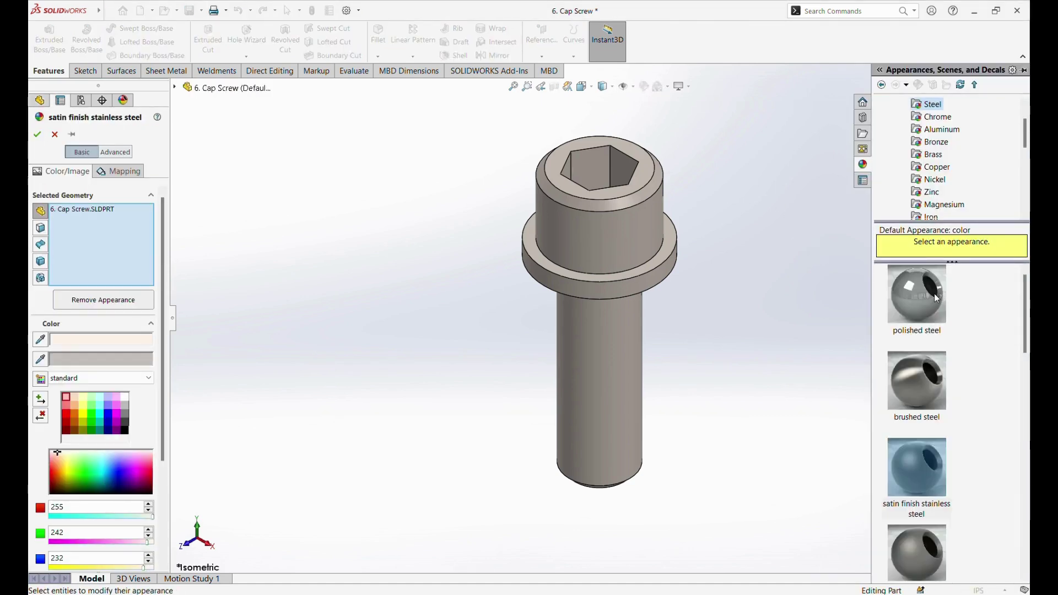
pyautogui.moveTo(935, 298); pyautogui.dragTo(657, 214)
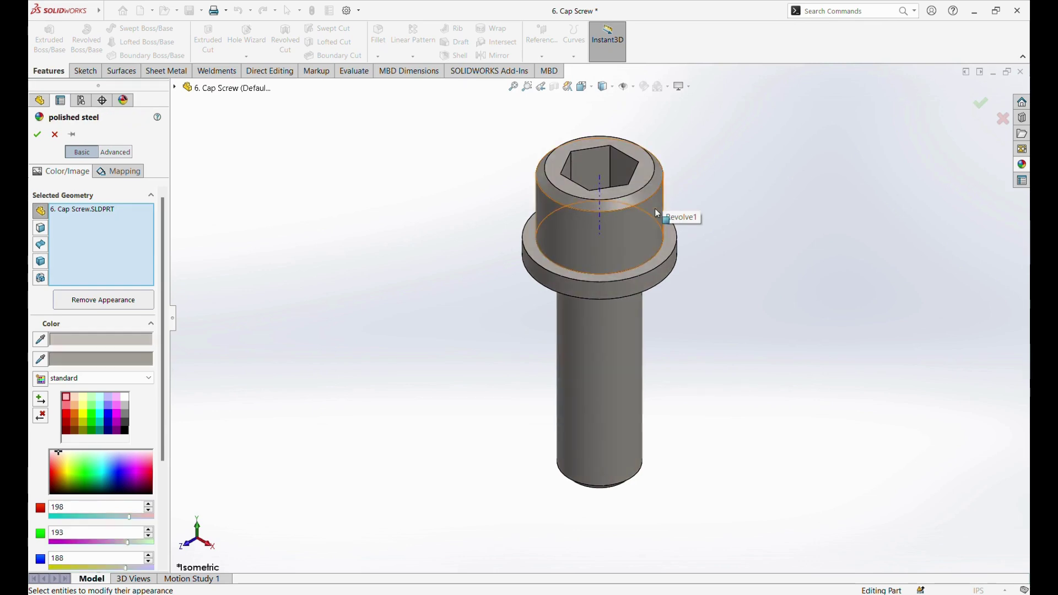
pyautogui.click(37, 134)
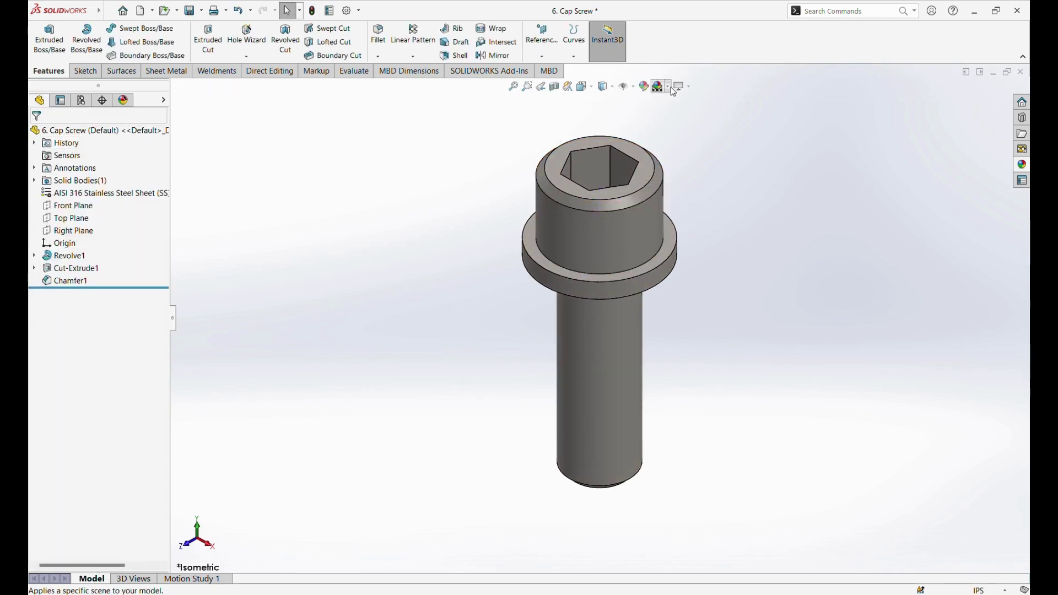
# - Switch to the Plain White scene, orbit to an upright near-front view, and save the part
pyautogui.click(670, 86)
pyautogui.click(688, 114)
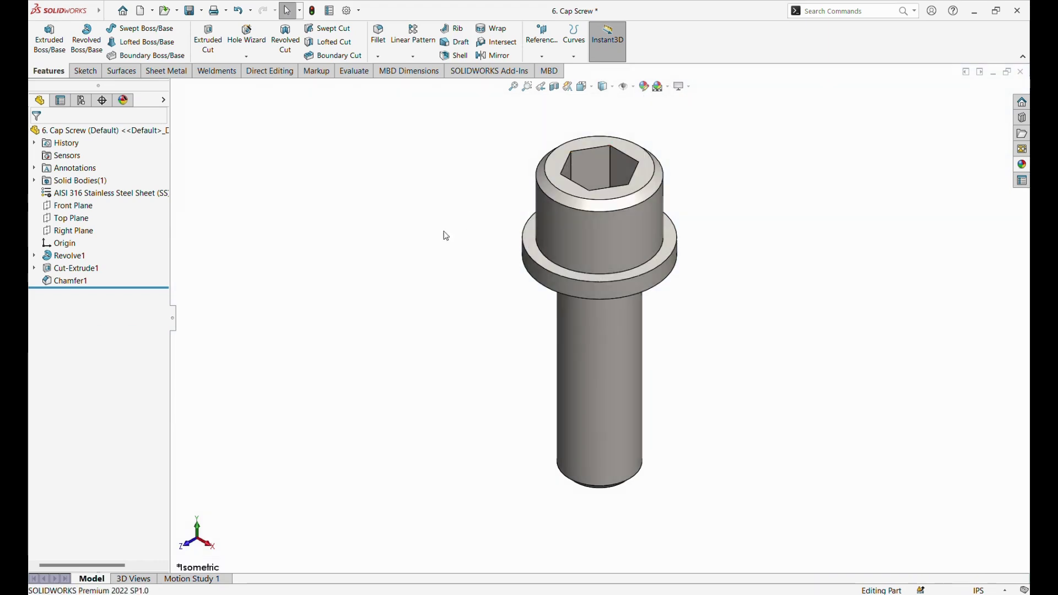
pyautogui.moveTo(442, 234)
pyautogui.mouseDown(button='middle')
pyautogui.moveTo(625, 249)
pyautogui.moveTo(349, 323)
pyautogui.moveTo(652, 396)
pyautogui.moveTo(673, 434)
pyautogui.moveTo(365, 425)
pyautogui.moveTo(364, 308)
pyautogui.mouseUp(button='middle')
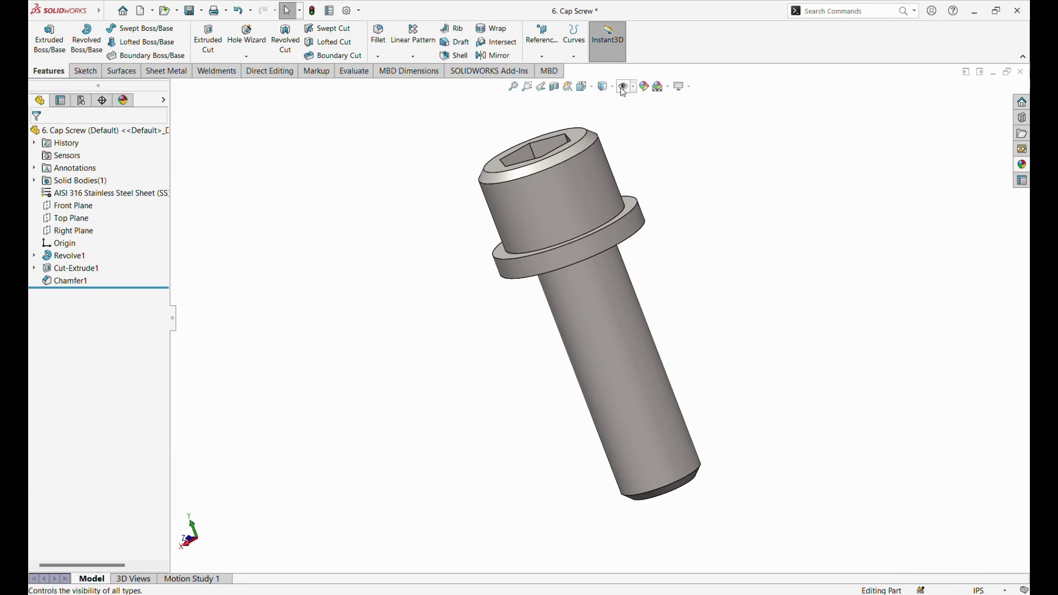
pyautogui.moveTo(562, 157)
pyautogui.mouseDown(button='middle')
pyautogui.moveTo(687, 152)
pyautogui.moveTo(768, 276)
pyautogui.moveTo(755, 276)
pyautogui.moveTo(807, 247)
pyautogui.moveTo(786, 286)
pyautogui.mouseUp(button='middle')
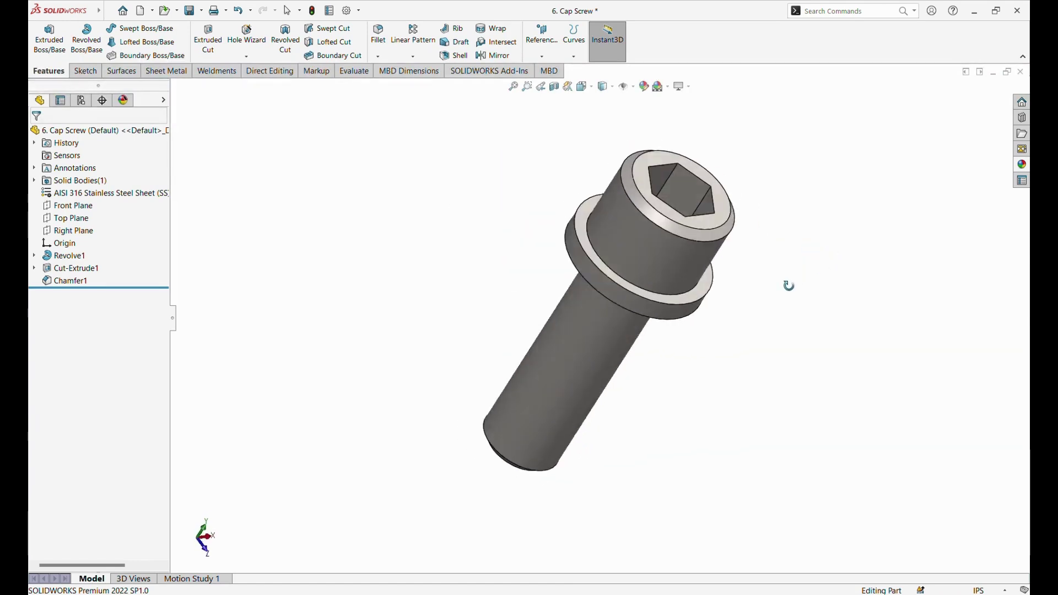
pyautogui.press('Escape')
pyautogui.hotkey('ctrl', 's')
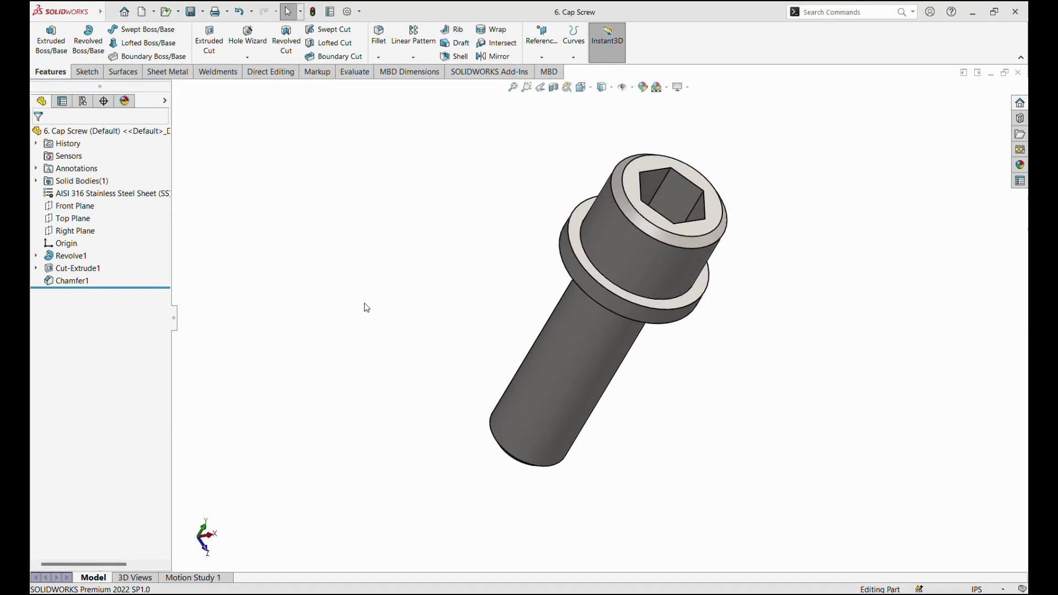
# - Create a new drawing from the template on an A4 (ISO) sheet
pyautogui.click(155, 12)
pyautogui.click(182, 42)
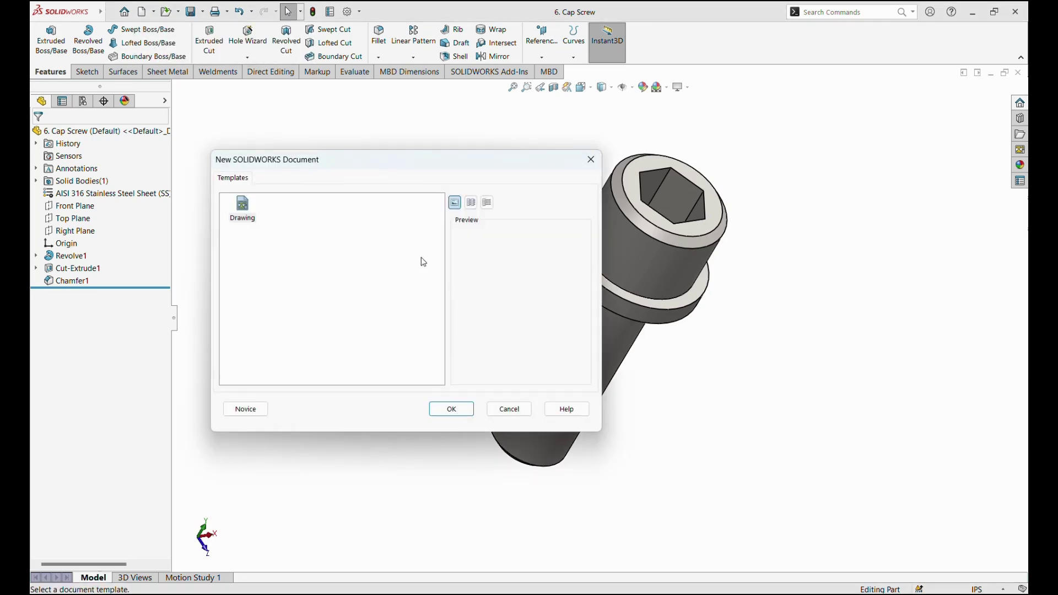
pyautogui.click(450, 408)
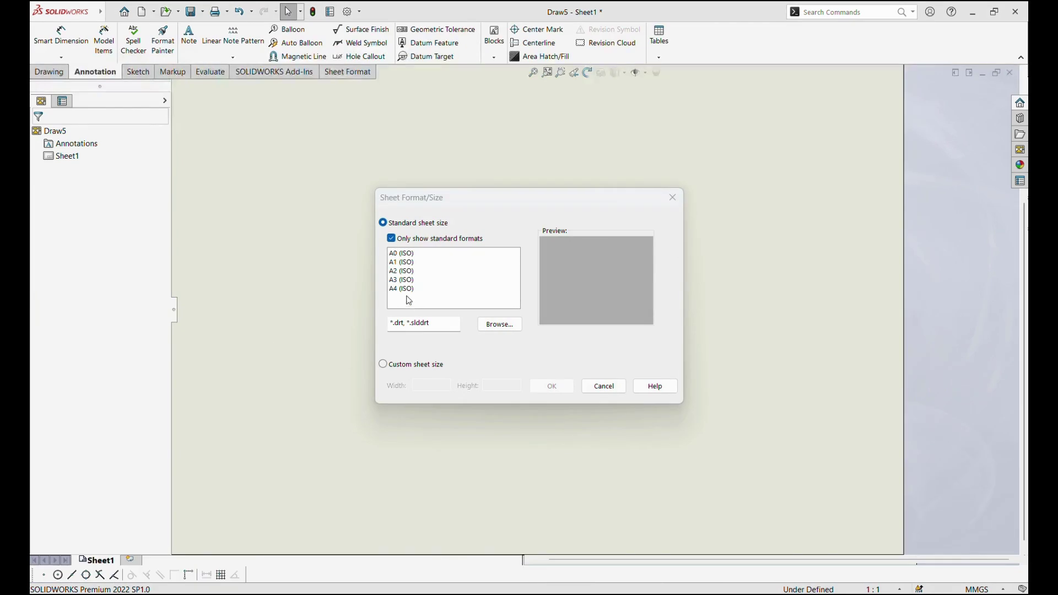
pyautogui.click(407, 292)
pyautogui.click(553, 388)
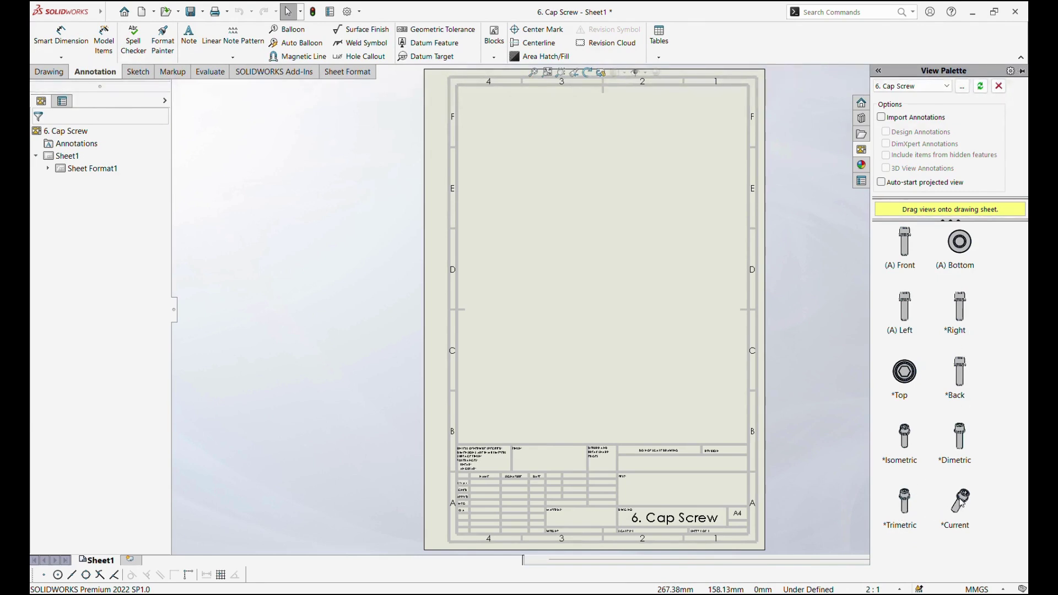
# - Place a shaded isometric view top right, a front view top left, and a top view below it
pyautogui.moveTo(961, 502); pyautogui.dragTo(684, 178)
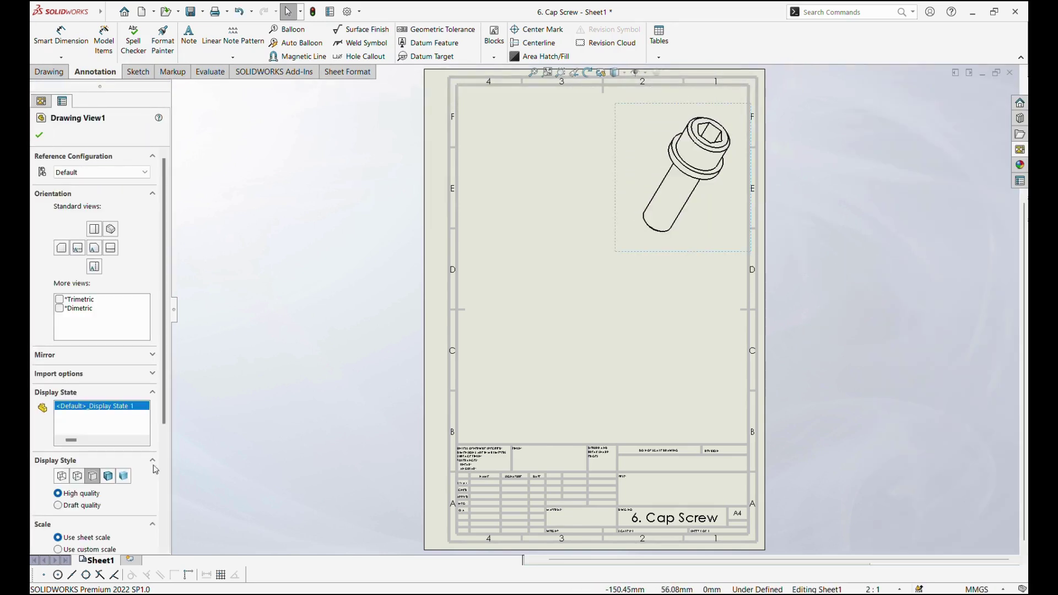
pyautogui.click(127, 476)
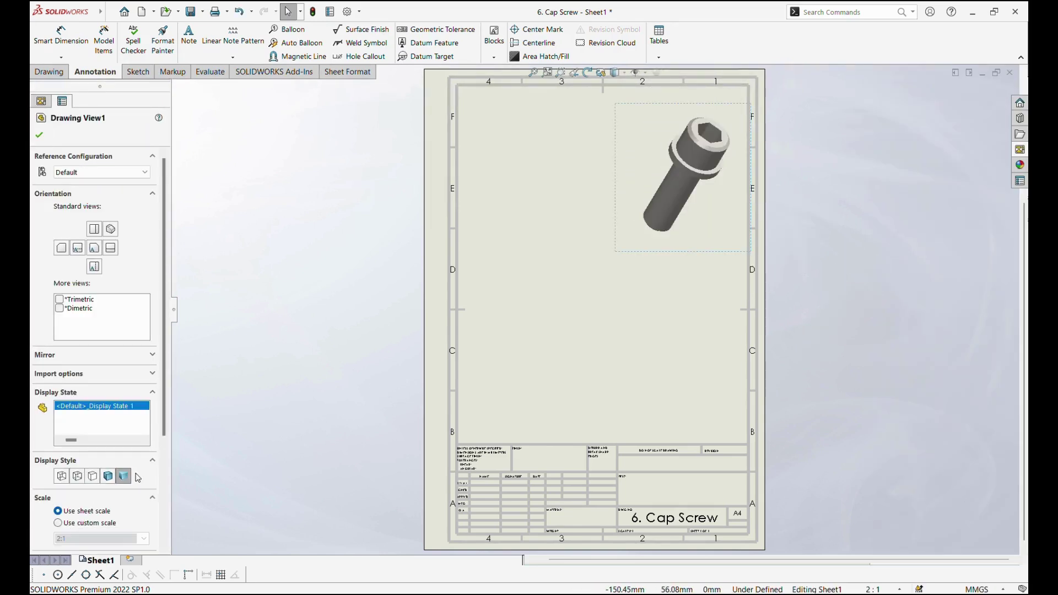
pyautogui.click(1019, 149)
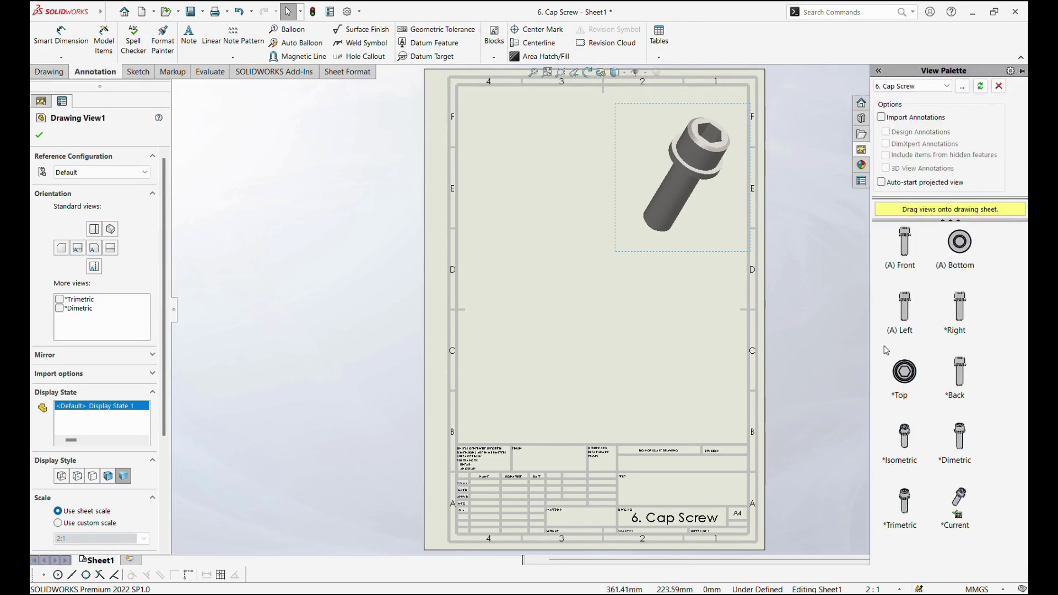
pyautogui.moveTo(905, 259); pyautogui.dragTo(530, 183)
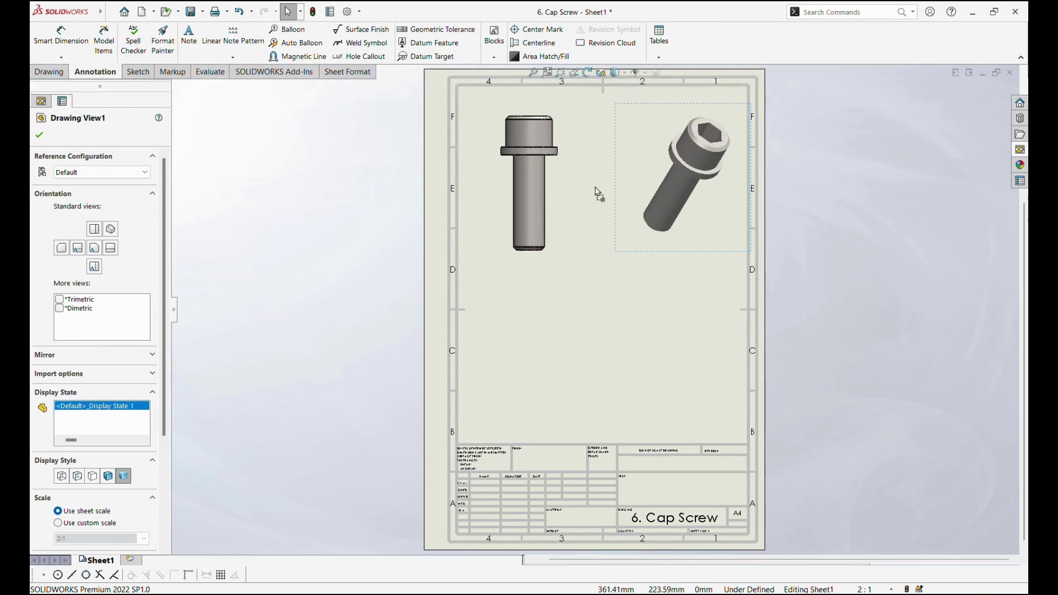
pyautogui.click(1020, 153)
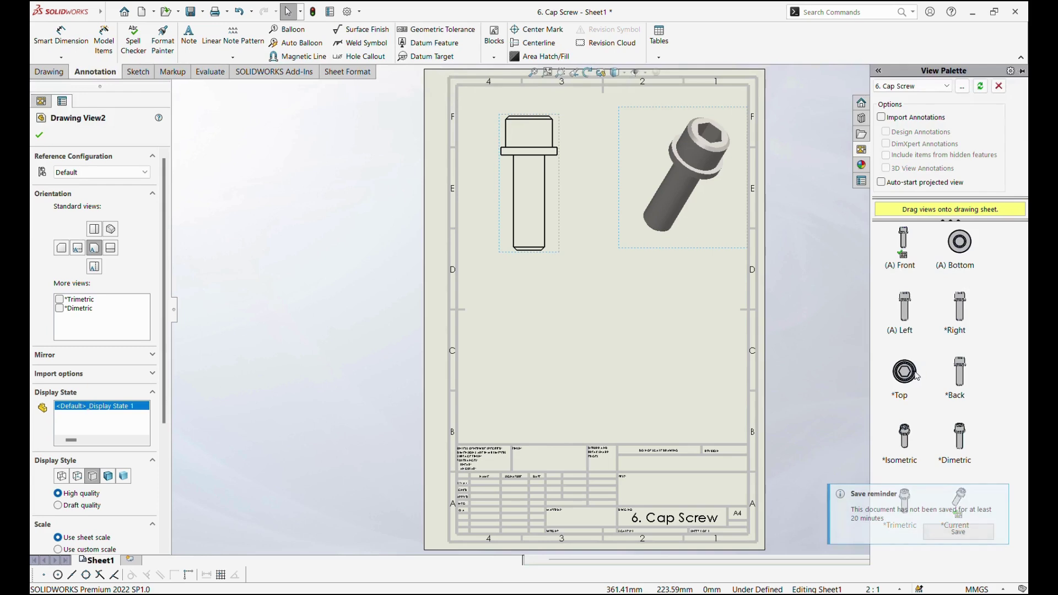
pyautogui.moveTo(942, 386)
pyautogui.mouseDown()
pyautogui.moveTo(488, 339)
pyautogui.moveTo(547, 337)
pyautogui.mouseUp()
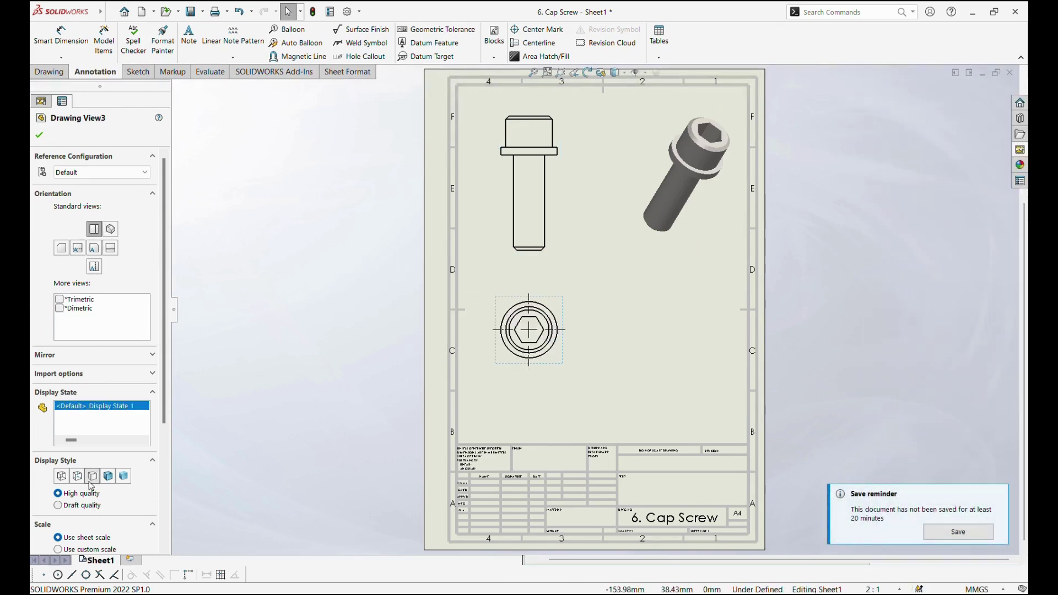
# - Give the top view (Drawing View3) a custom scale of 2:0.5
pyautogui.scroll(-3, 99, 435)
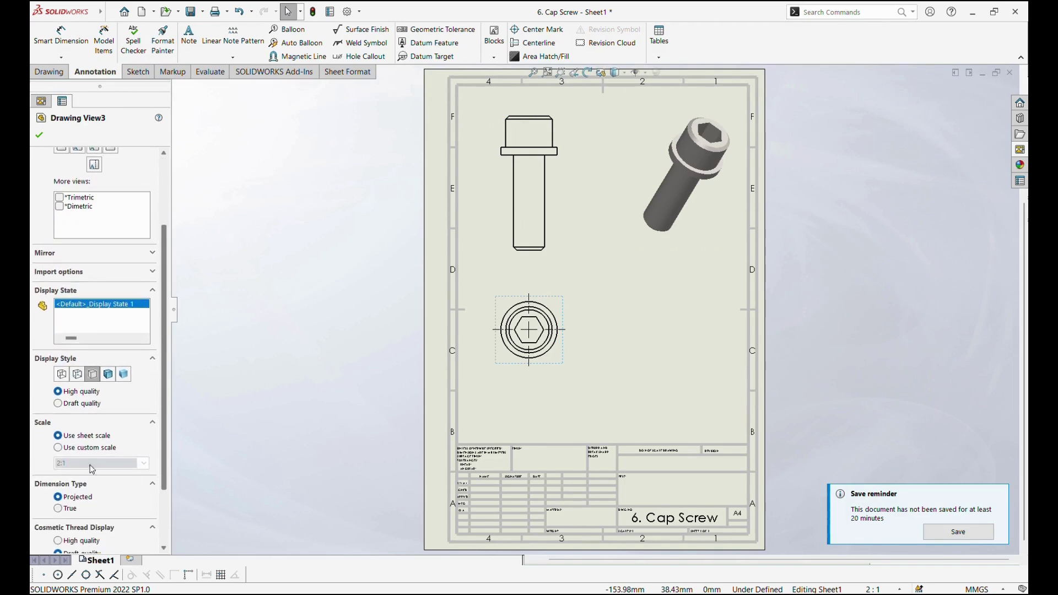
pyautogui.click(59, 447)
pyautogui.write('5')
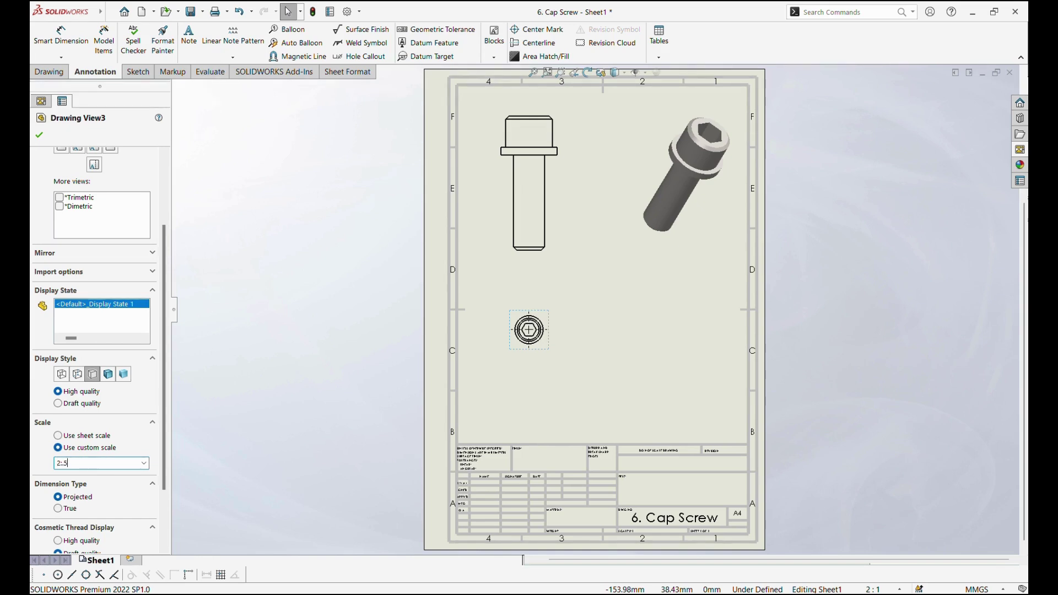
pyautogui.press('BackSpace')
pyautogui.write('0.5')
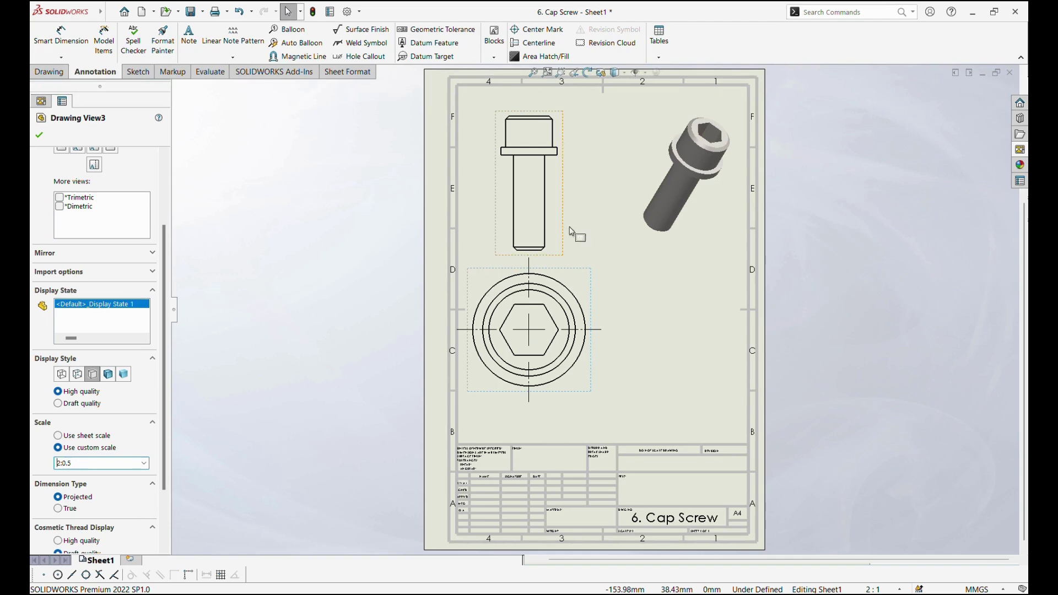
# - Give the front view (Drawing View2) a custom scale of 2:0.56
pyautogui.click(550, 229)
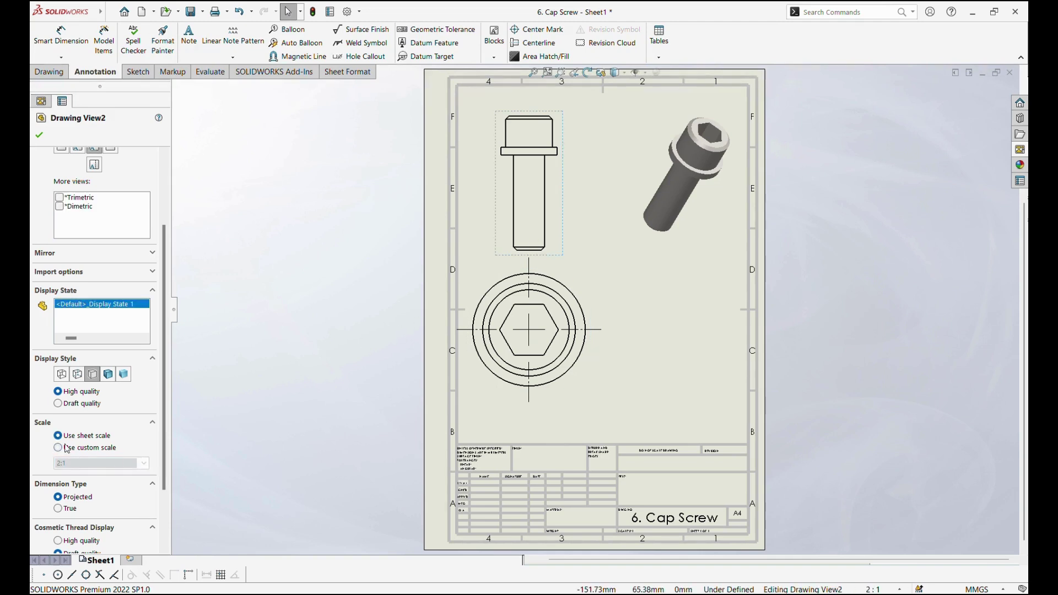
pyautogui.click(67, 448)
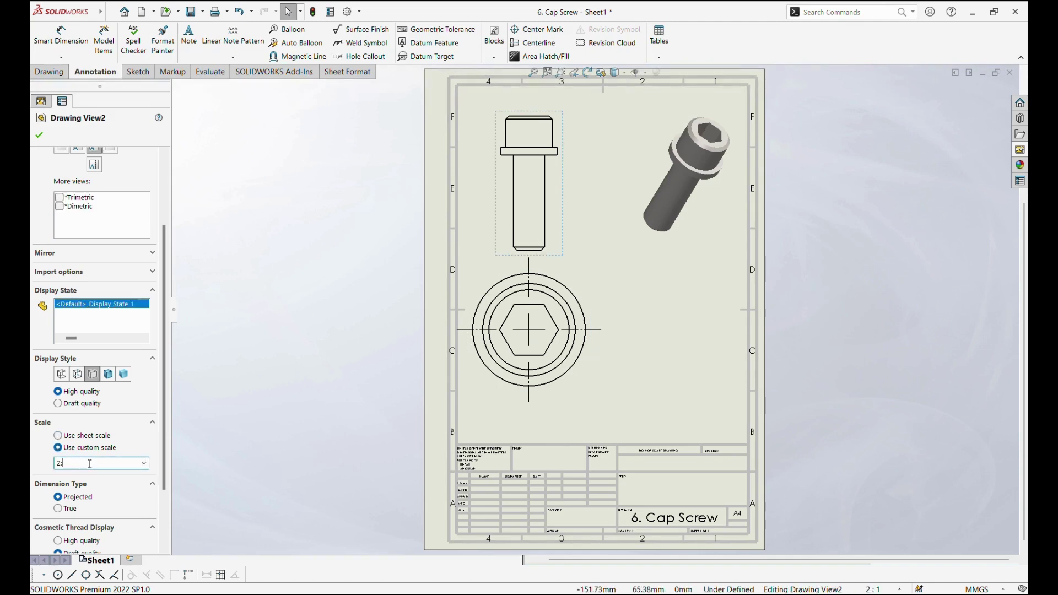
pyautogui.write('56')
pyautogui.press('Left')
pyautogui.press('Left')
pyautogui.write('0.')
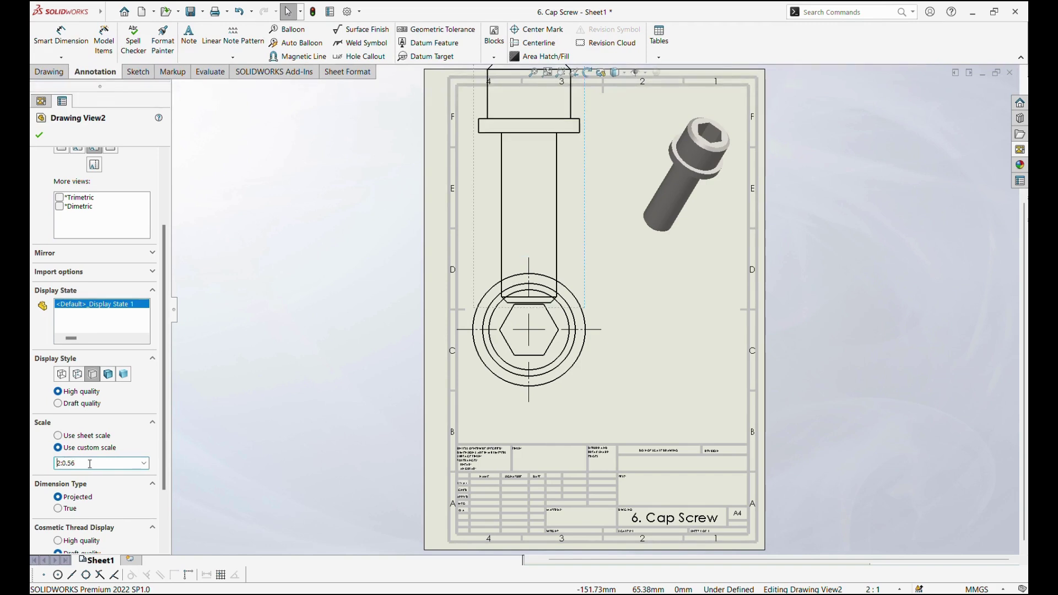
pyautogui.click(645, 415)
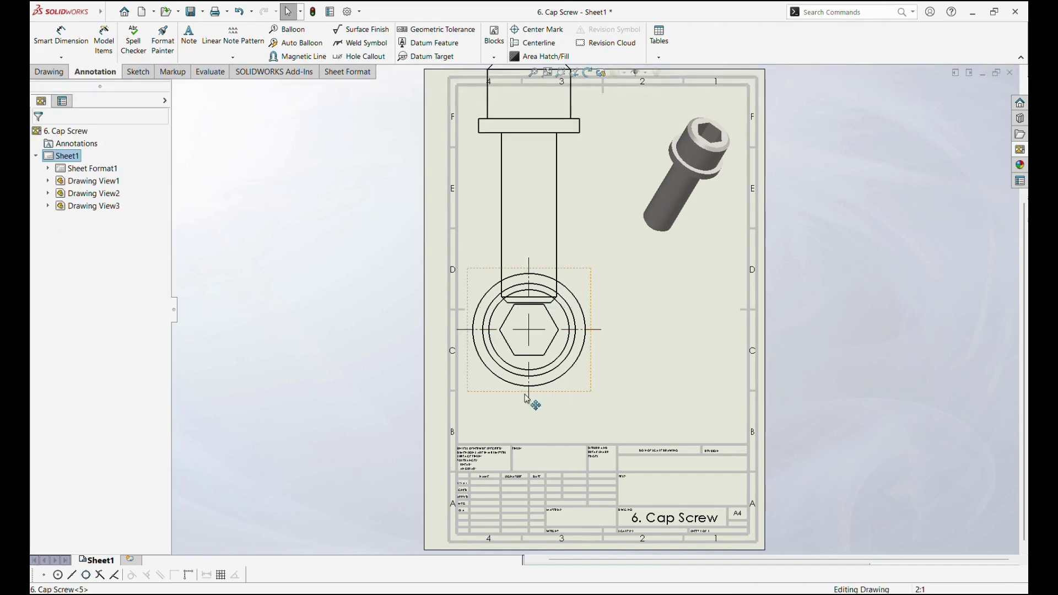
# - Drag the top view lower on the sheet and reselect the front view for rescaling
pyautogui.click(528, 387)
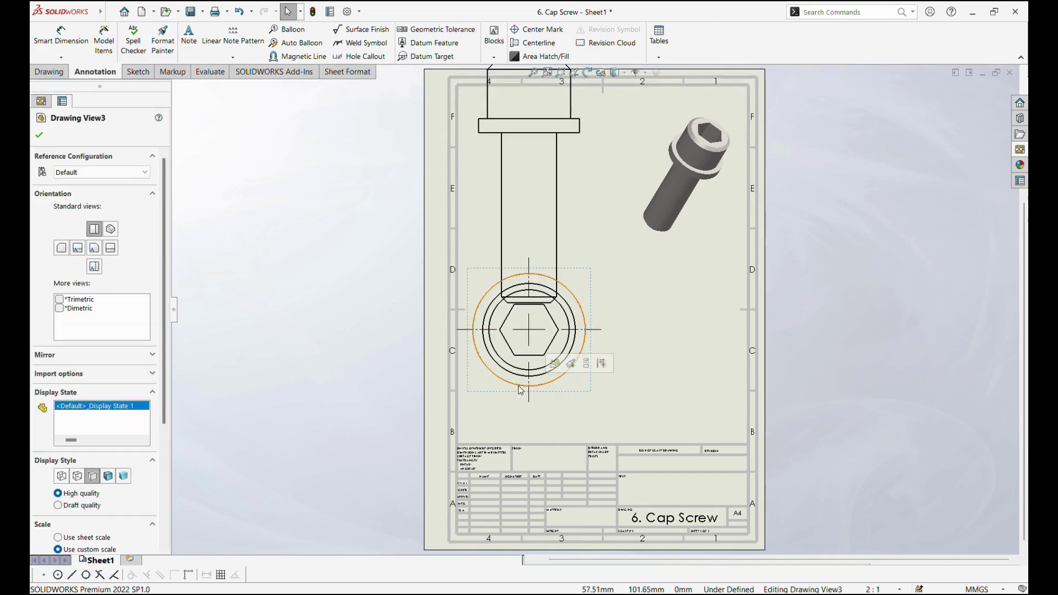
pyautogui.click(481, 402)
pyautogui.moveTo(477, 395); pyautogui.dragTo(486, 441)
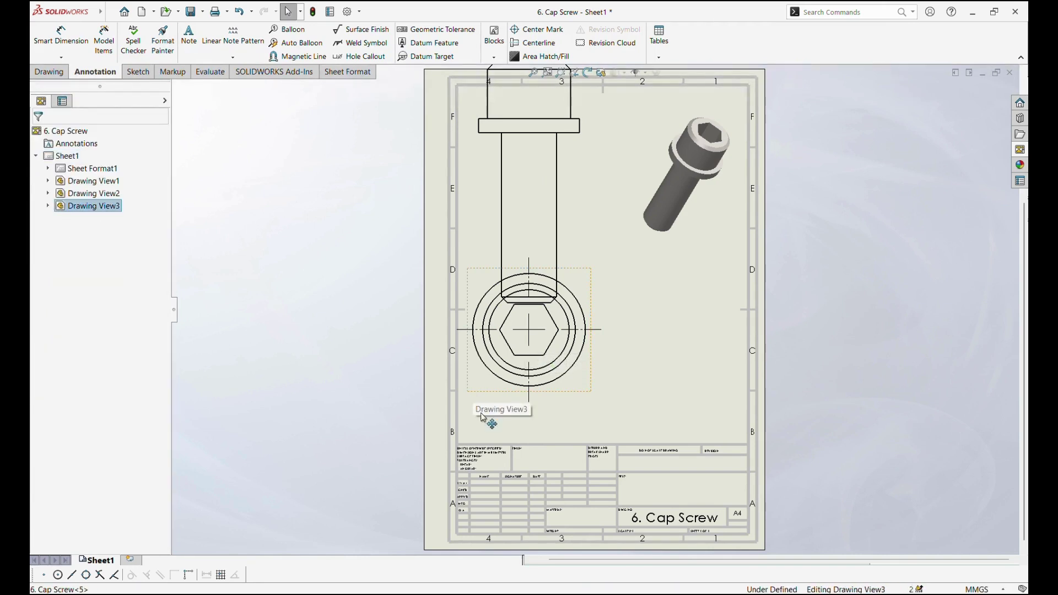
pyautogui.click(496, 424)
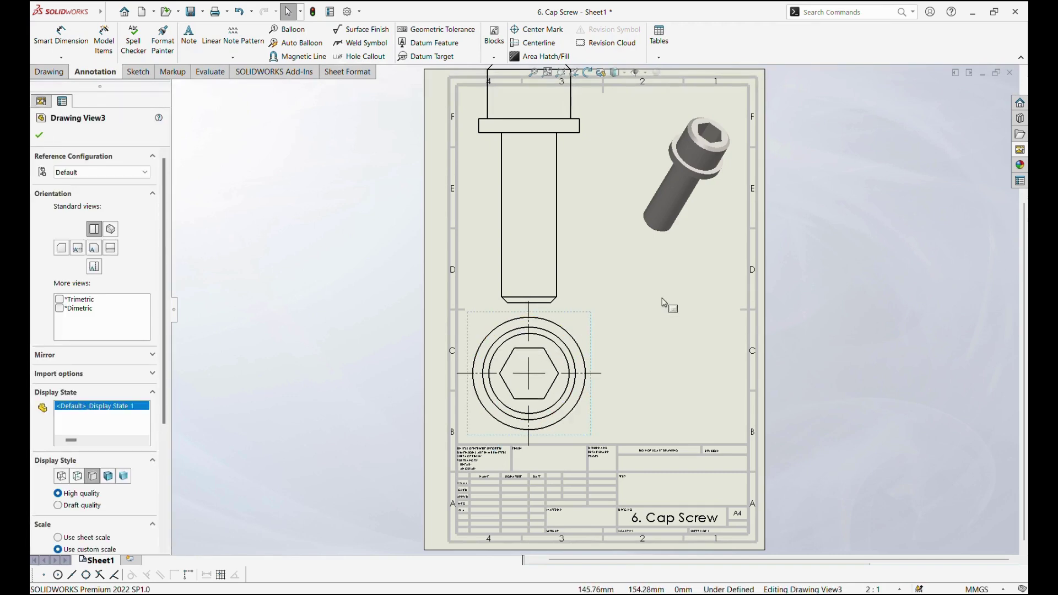
pyautogui.click(578, 302)
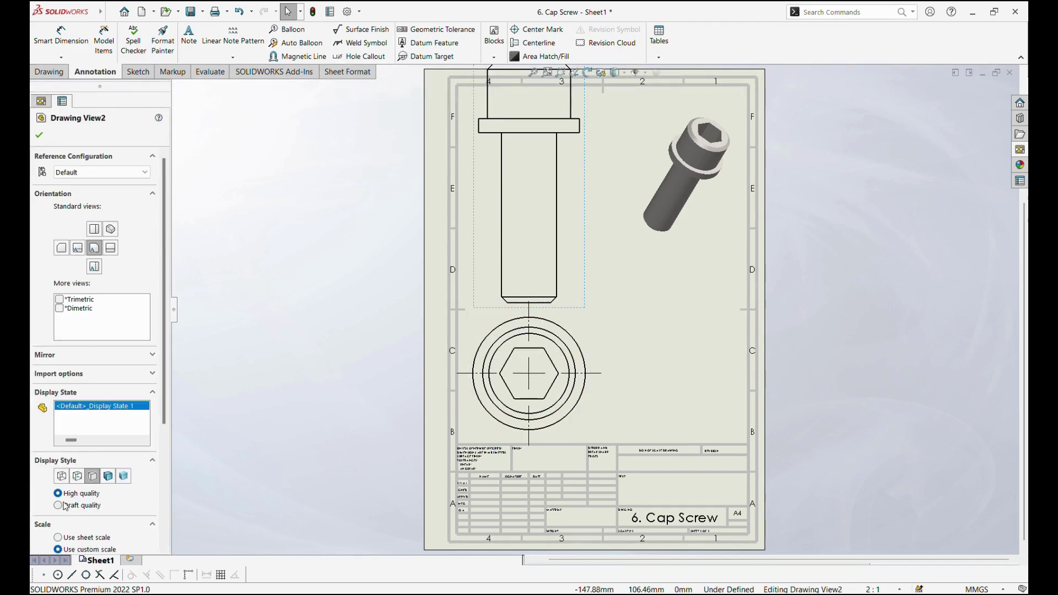
pyautogui.scroll(-5, 132, 481)
pyautogui.write('2:0.7')
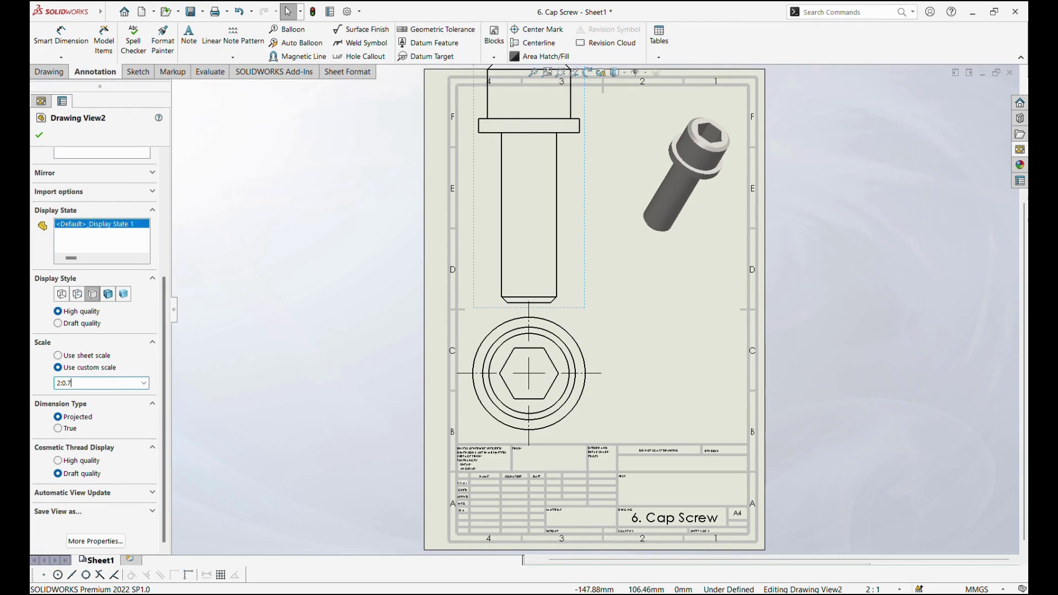
# - Set the front view to custom scale 2:0.8 and move it down above the top view
pyautogui.press('Return')
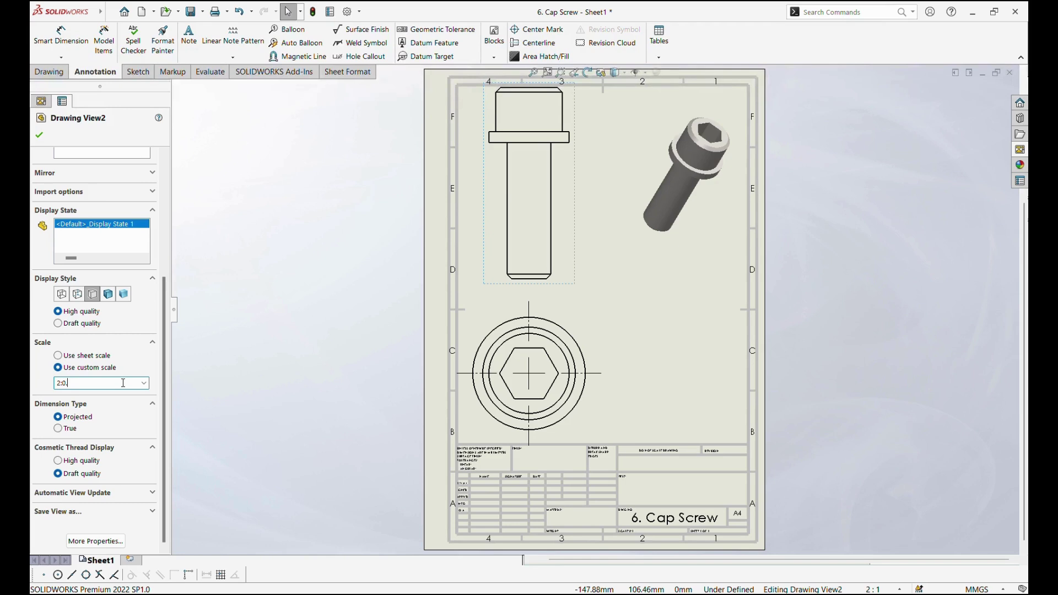
pyautogui.write('.8')
pyautogui.press('Return')
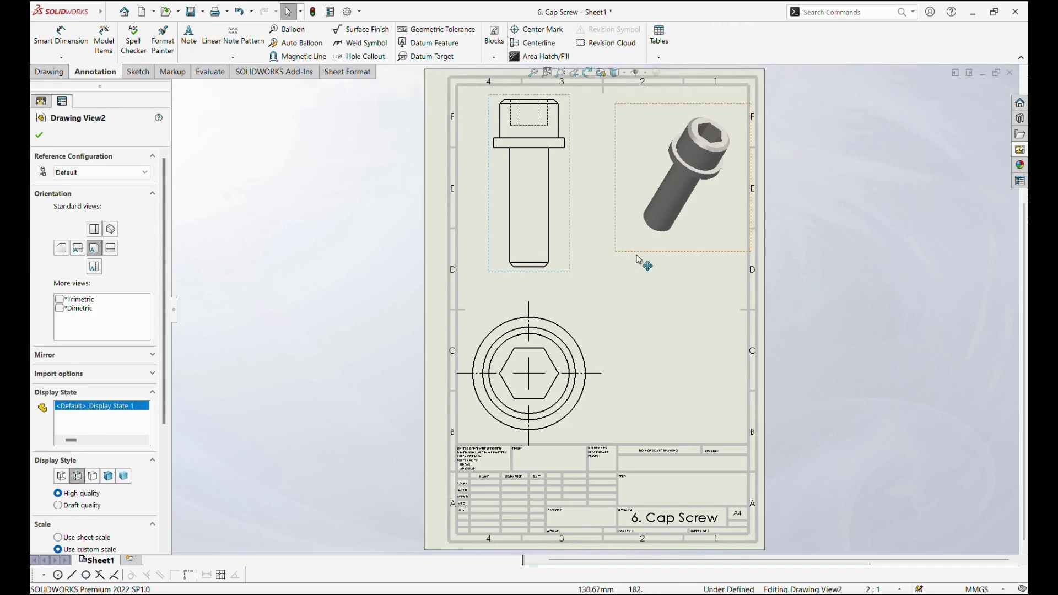
pyautogui.click(641, 251)
pyautogui.moveTo(569, 272); pyautogui.dragTo(573, 302)
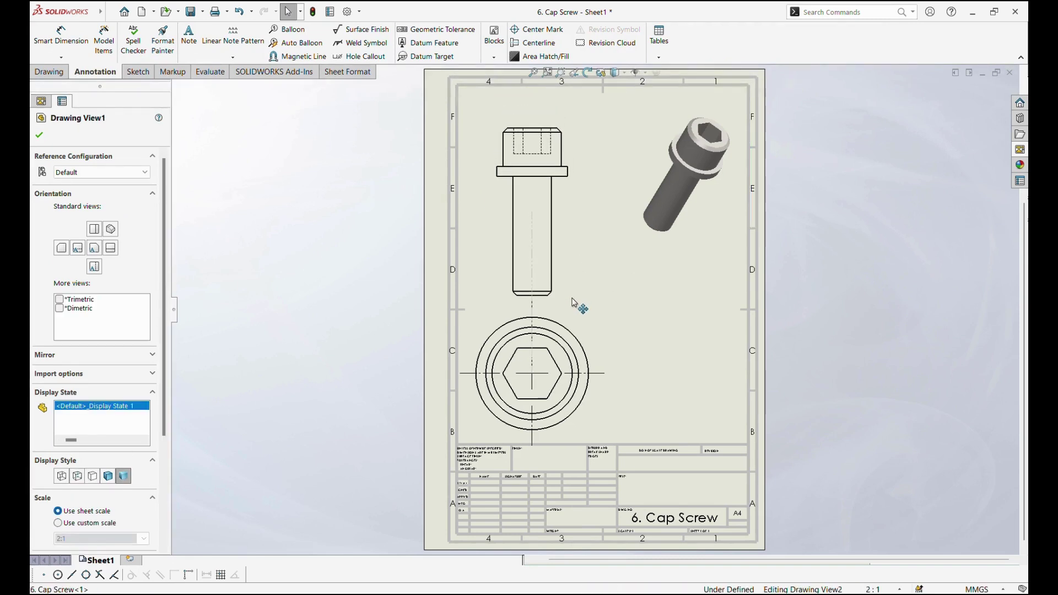
pyautogui.click(573, 303)
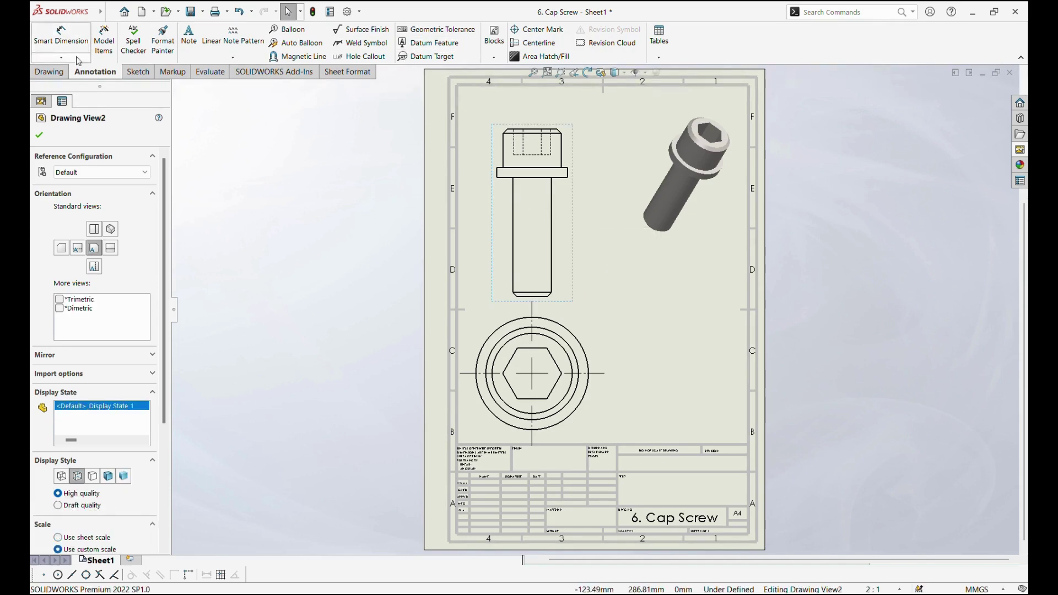
# - Set the top view's display style to Hidden Lines Visible
pyautogui.click(488, 408)
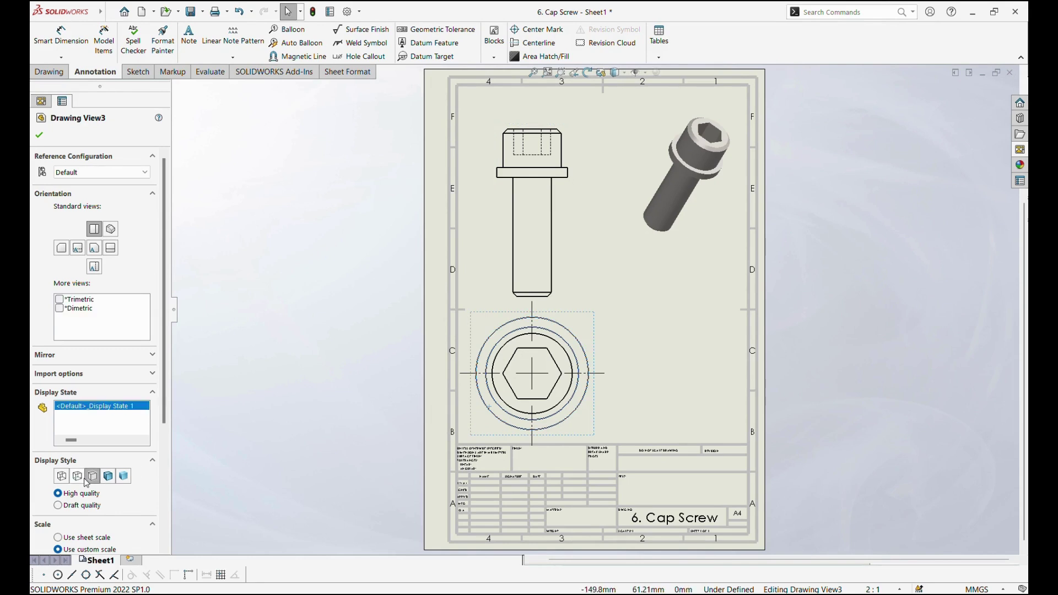
pyautogui.click(78, 477)
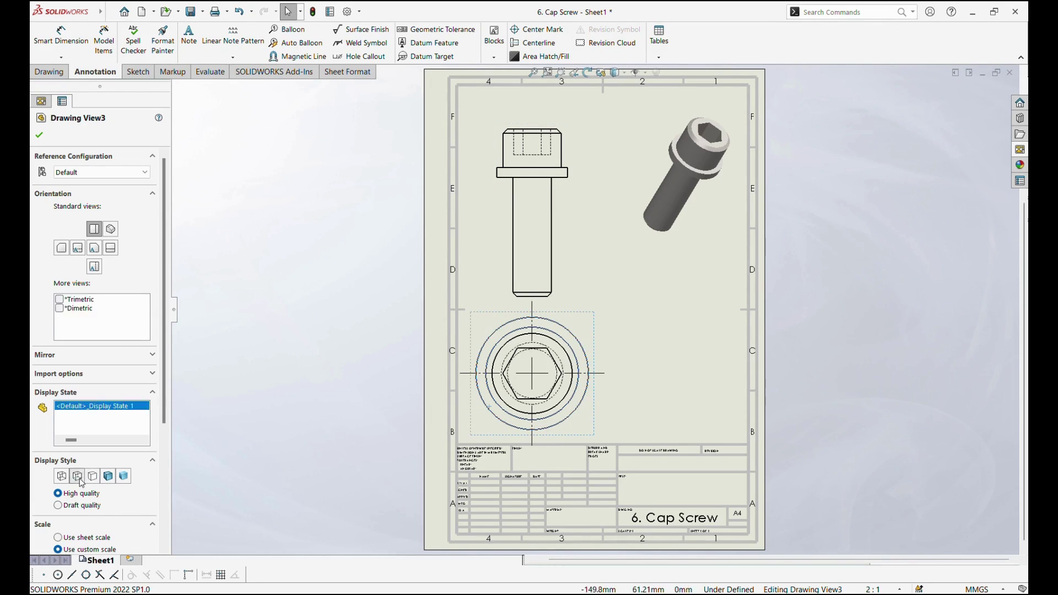
pyautogui.click(40, 136)
# - Dimension the front view's flange thickness and switch the drawing units to inches
pyautogui.click(60, 36)
pyautogui.scroll(-2, 533, 236)
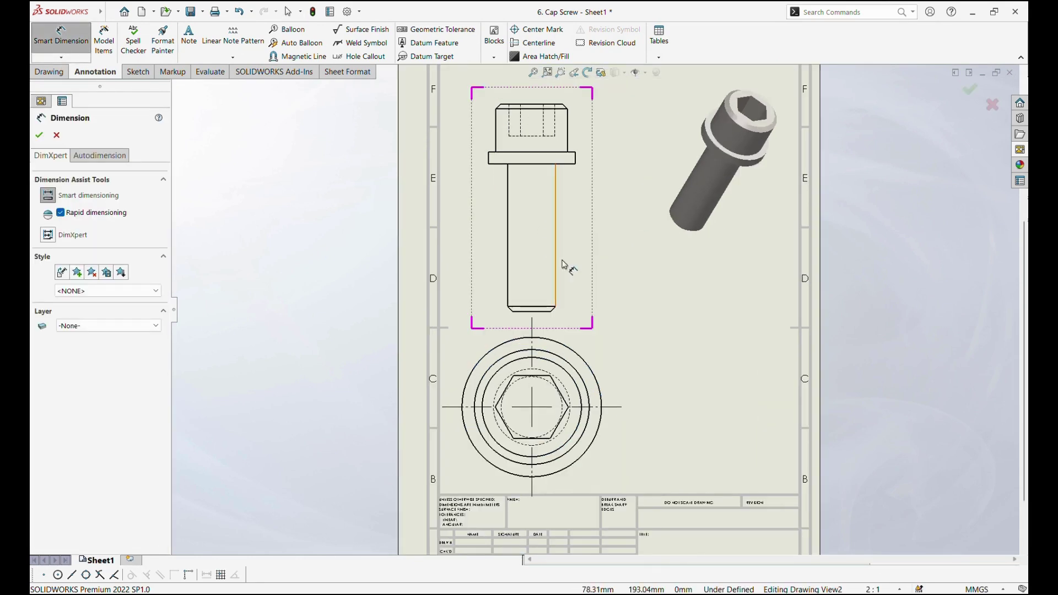
pyautogui.scroll(2, 560, 264)
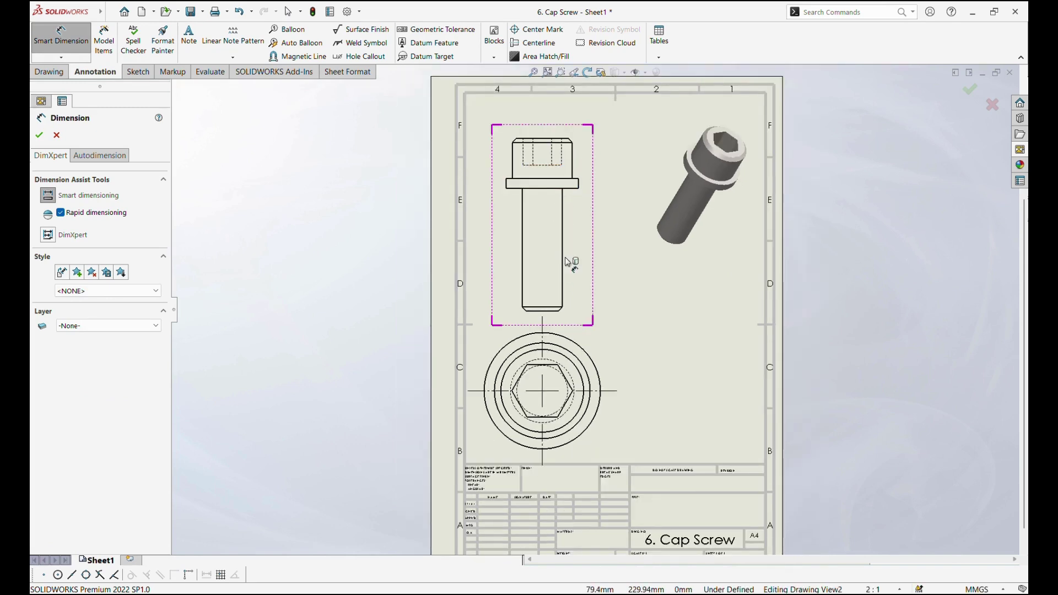
pyautogui.click(580, 186)
pyautogui.click(609, 205)
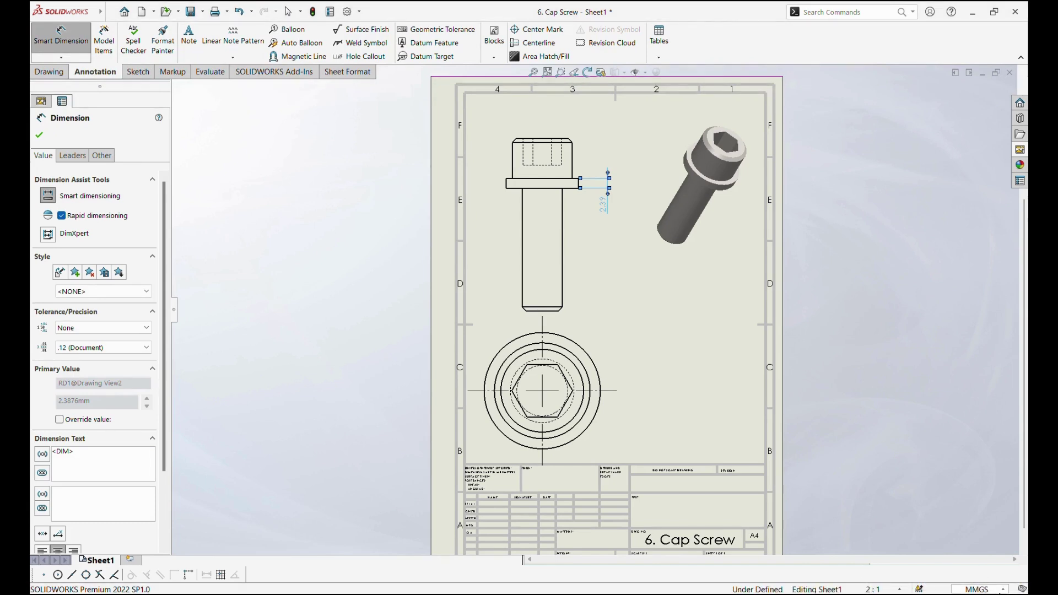
pyautogui.click(1002, 590)
pyautogui.click(914, 555)
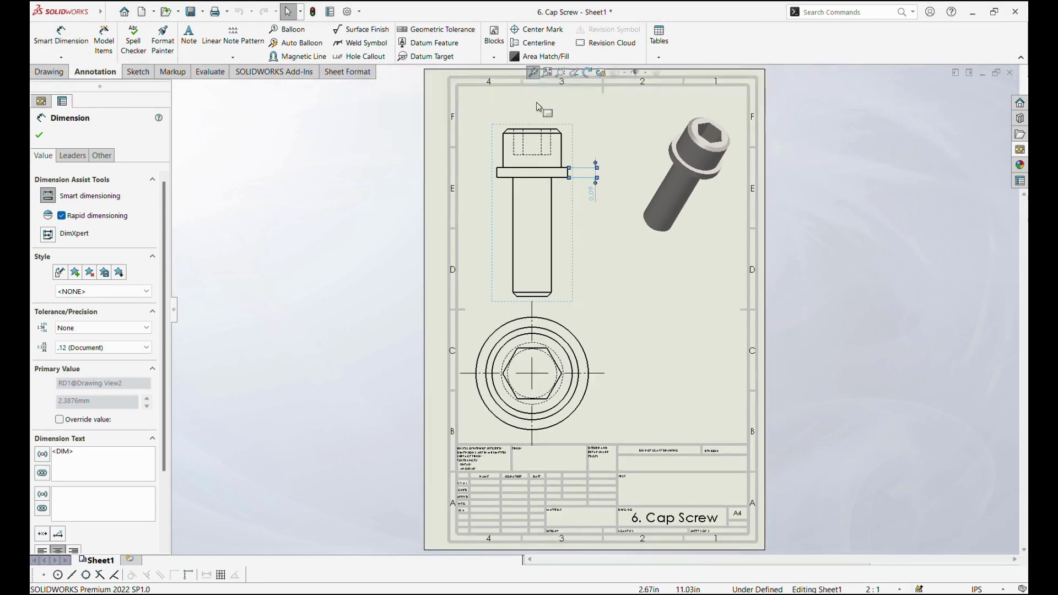
# - Add the Ø0.56 head and Ø0.68 collar diameter dimensions above the head
pyautogui.scroll(-3, 551, 170)
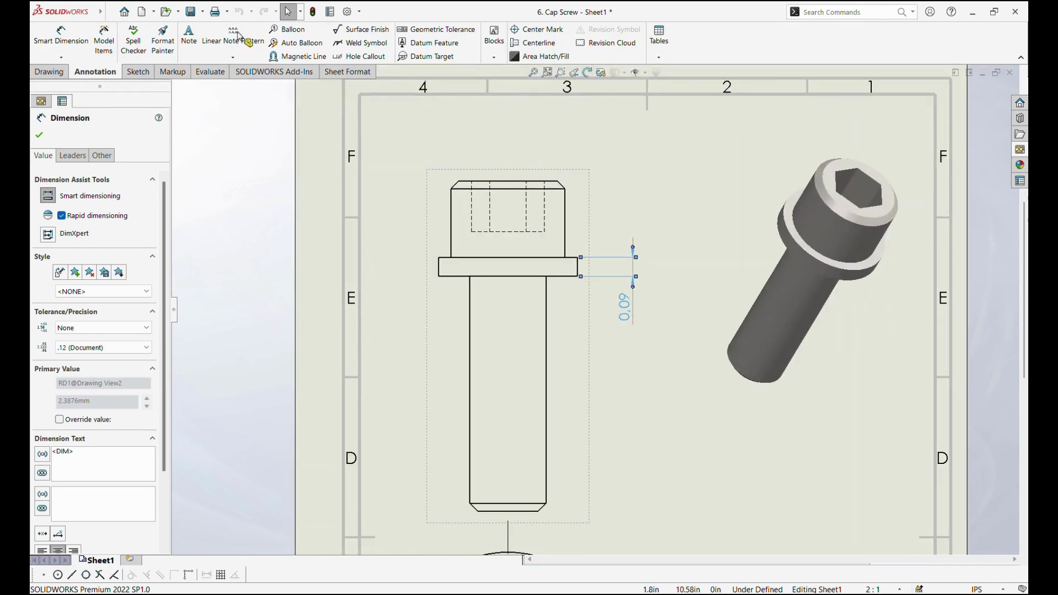
pyautogui.click(61, 36)
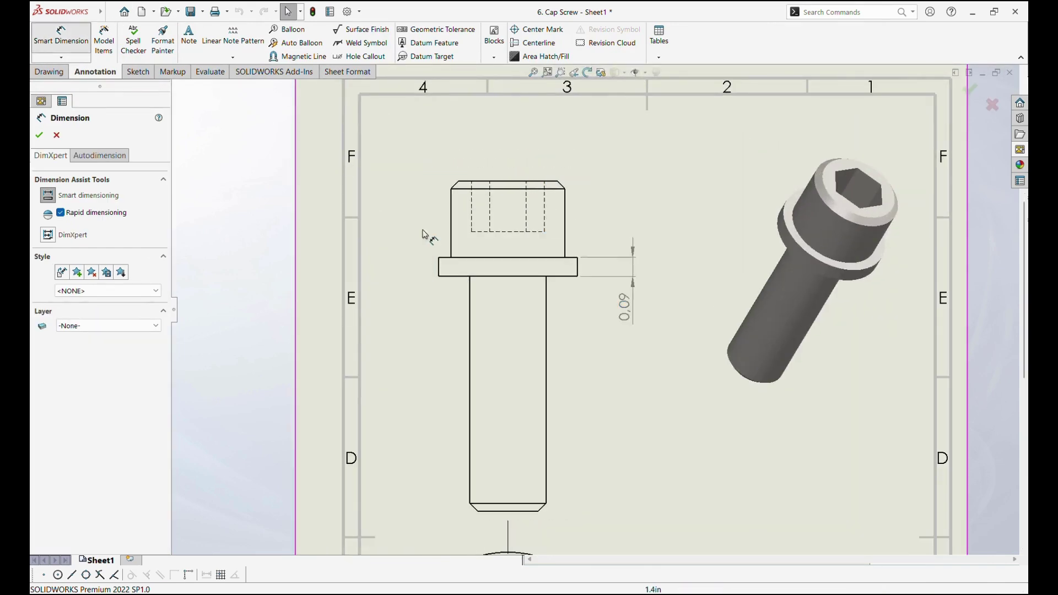
pyautogui.click(452, 229)
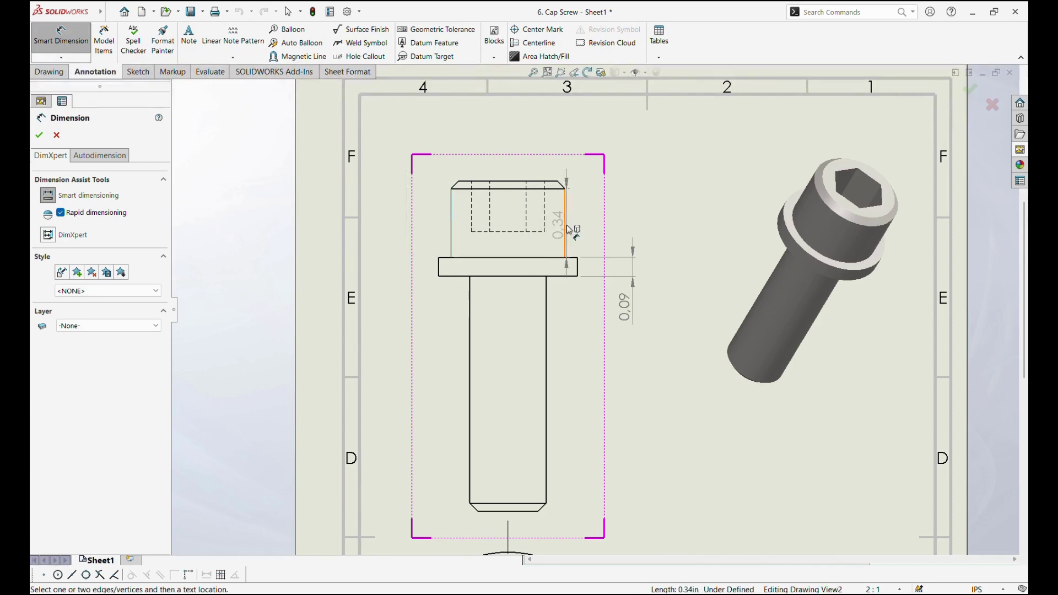
pyautogui.click(564, 228)
pyautogui.click(508, 170)
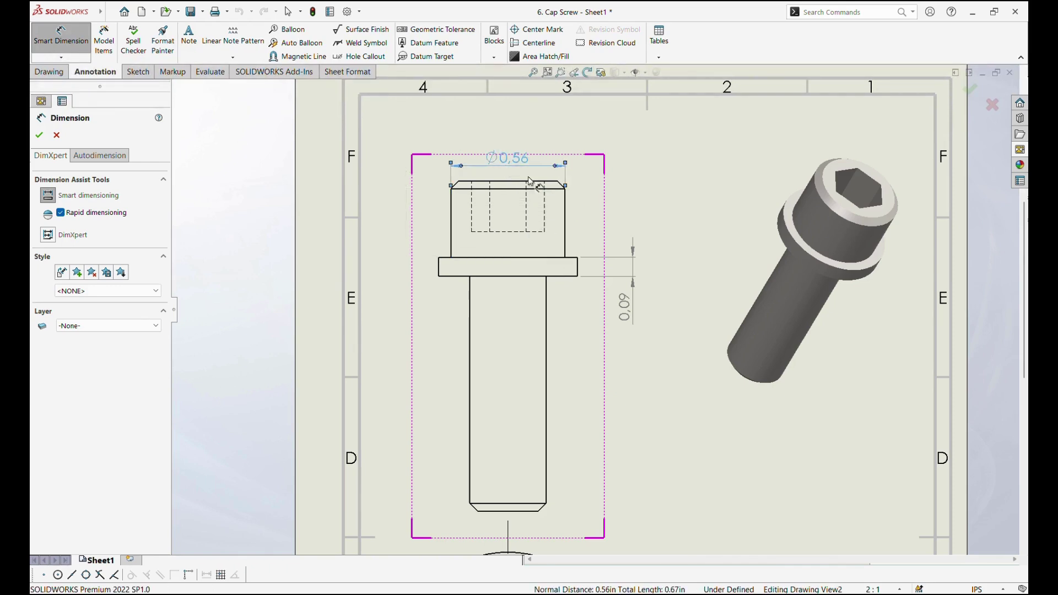
pyautogui.click(577, 264)
pyautogui.click(438, 266)
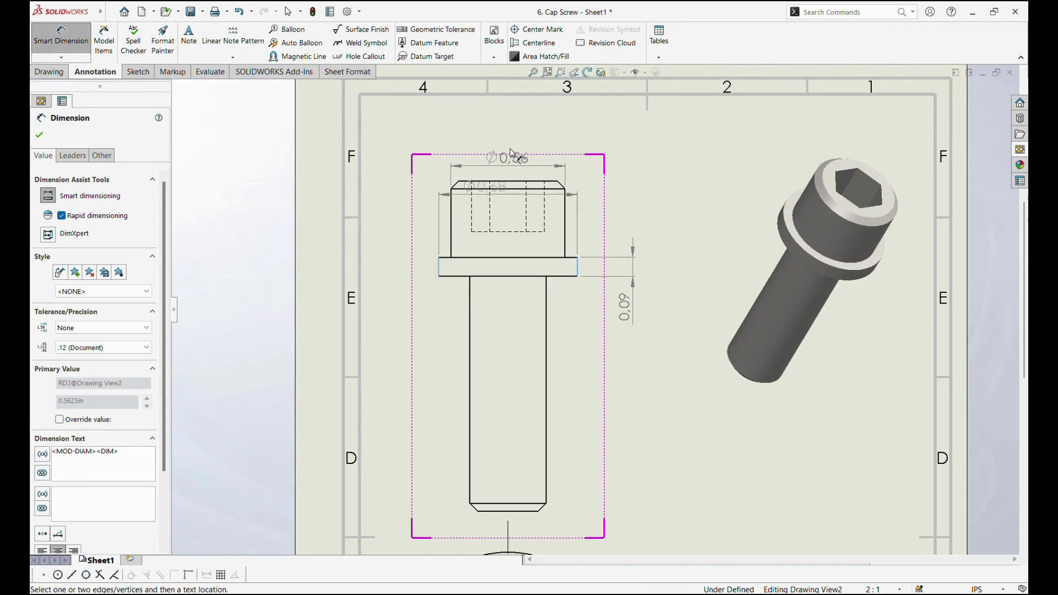
pyautogui.click(507, 144)
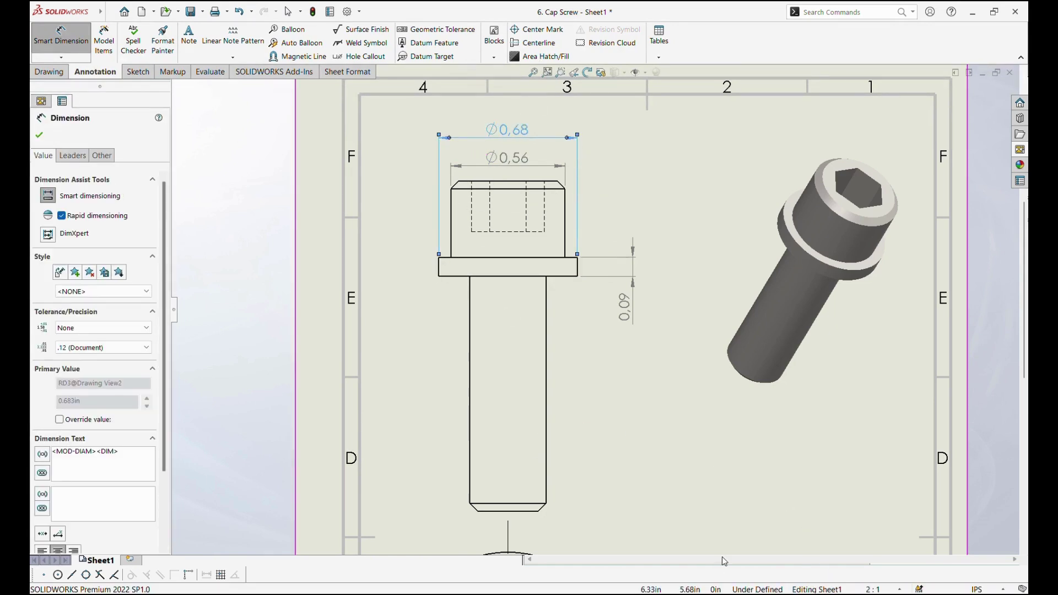
# - Add the 0.25 socket depth, 1.63 overall length and 0.38 head height dimensions
pyautogui.click(507, 182)
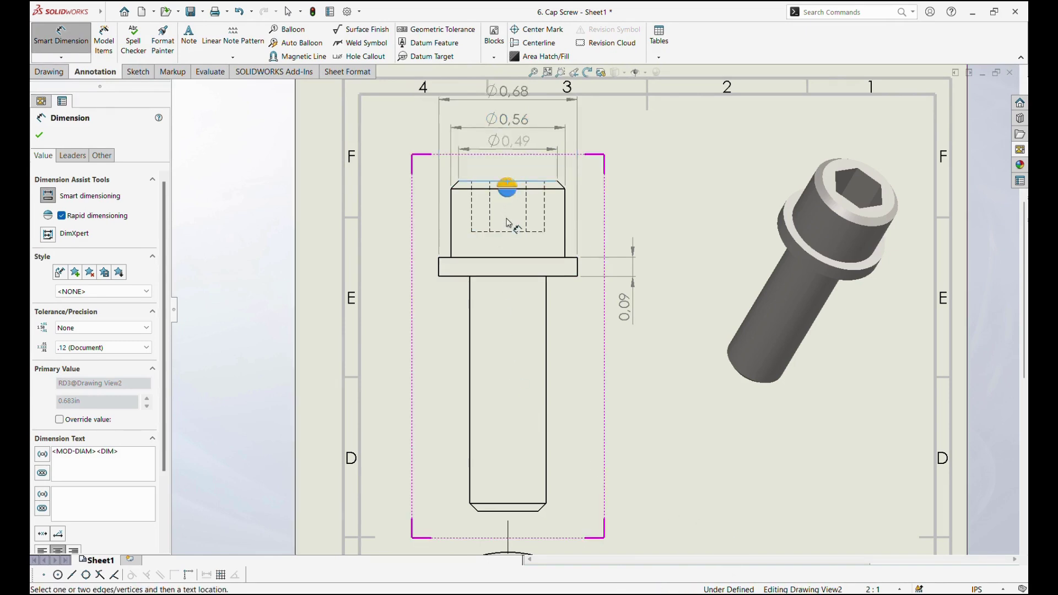
pyautogui.click(478, 227)
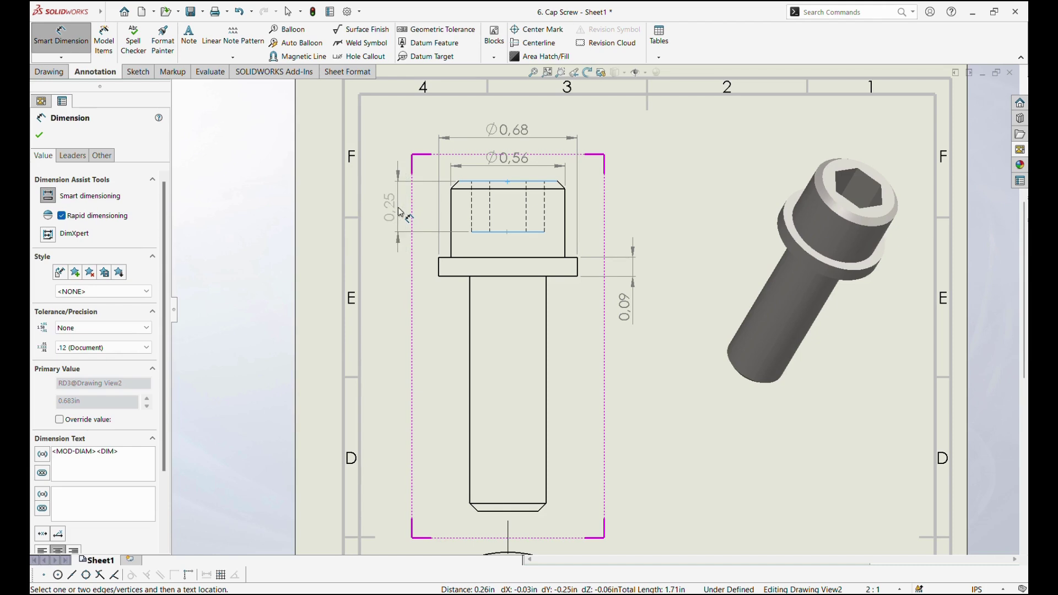
pyautogui.click(415, 220)
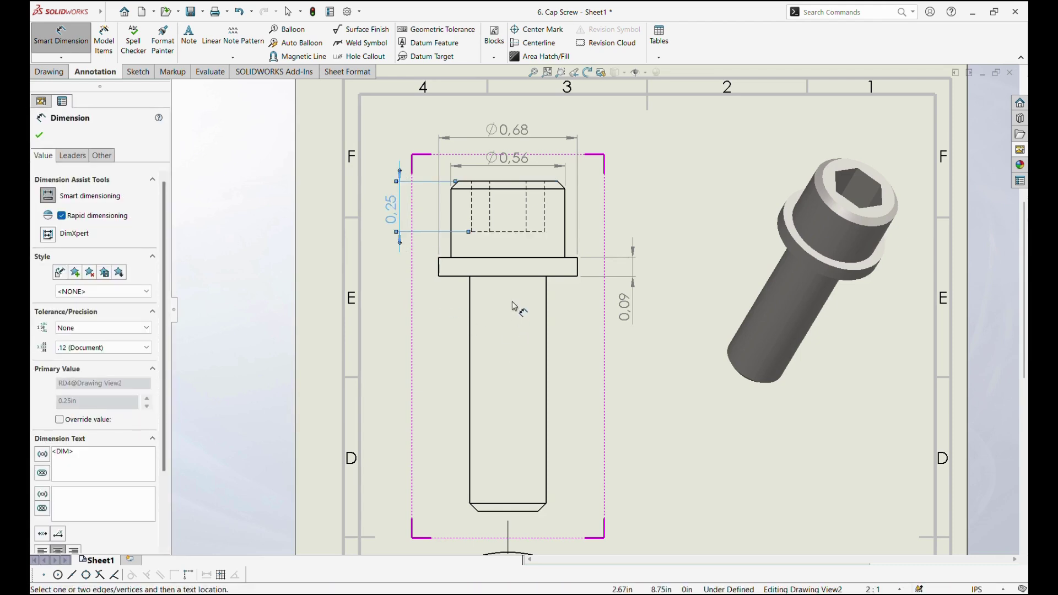
pyautogui.click(517, 188)
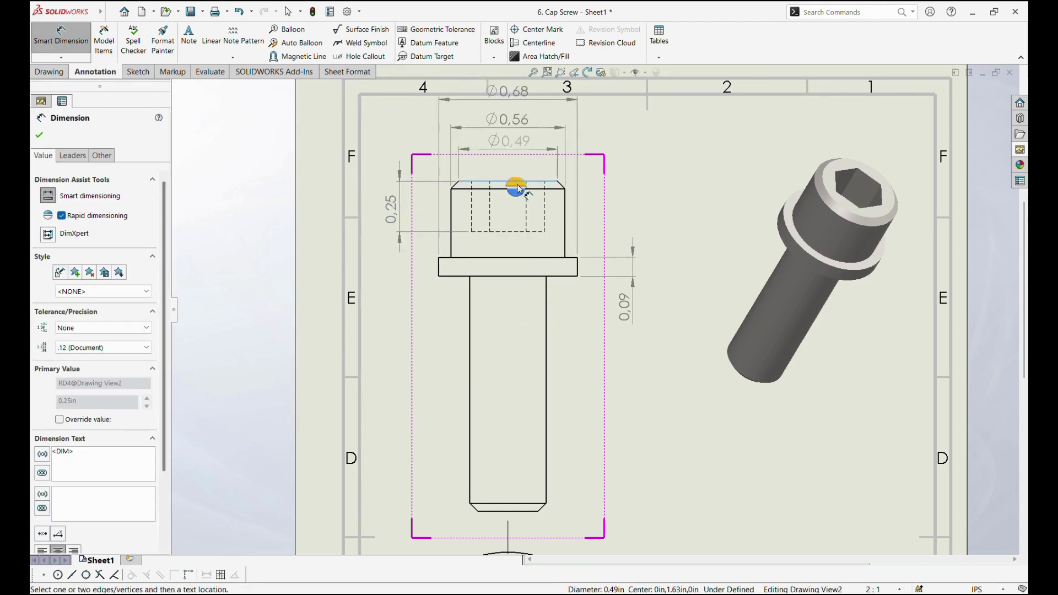
pyautogui.click(513, 511)
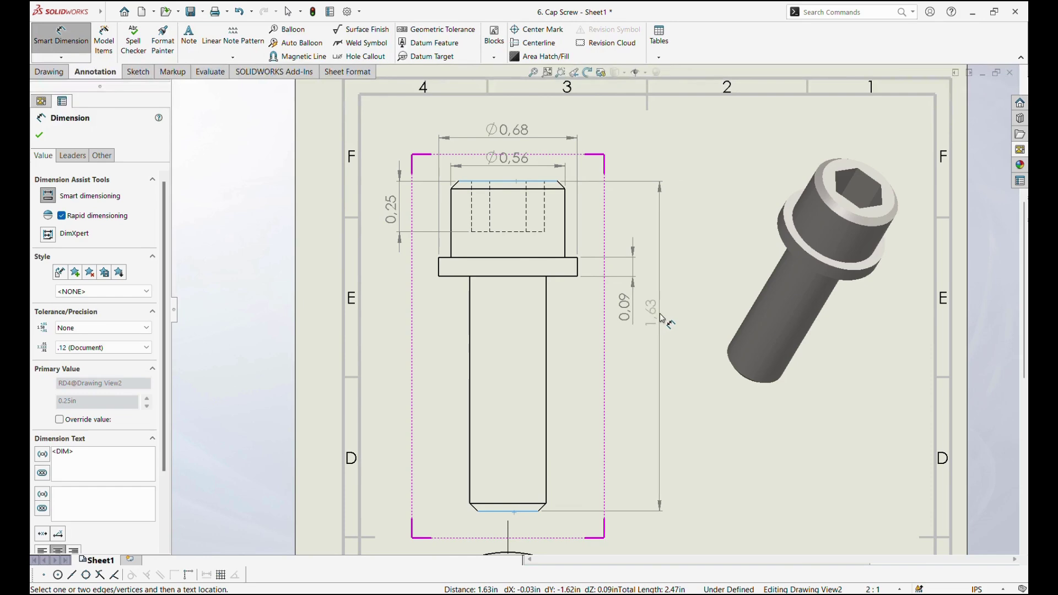
pyautogui.click(661, 317)
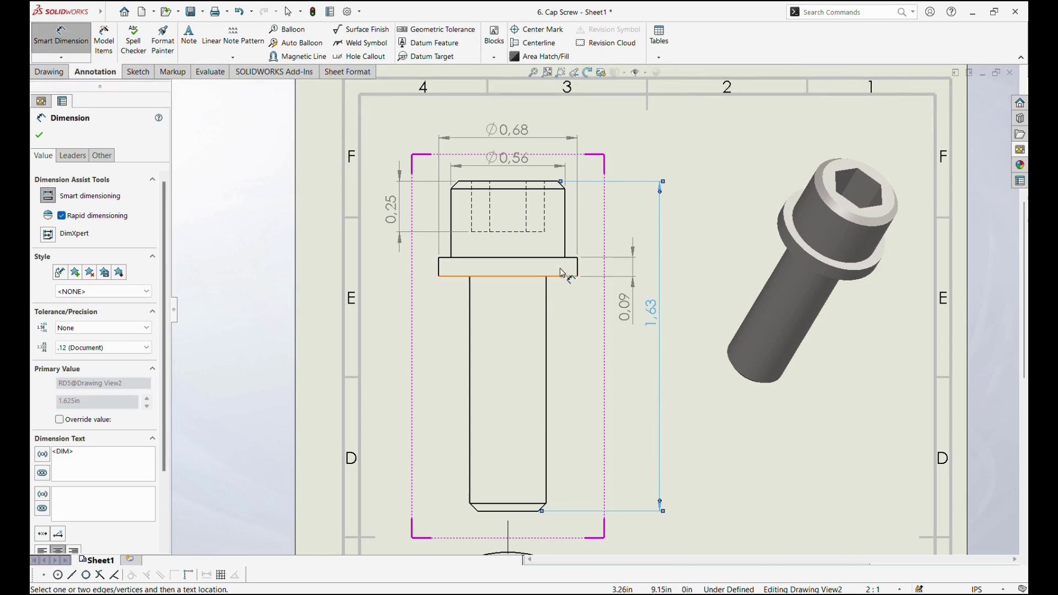
pyautogui.click(488, 182)
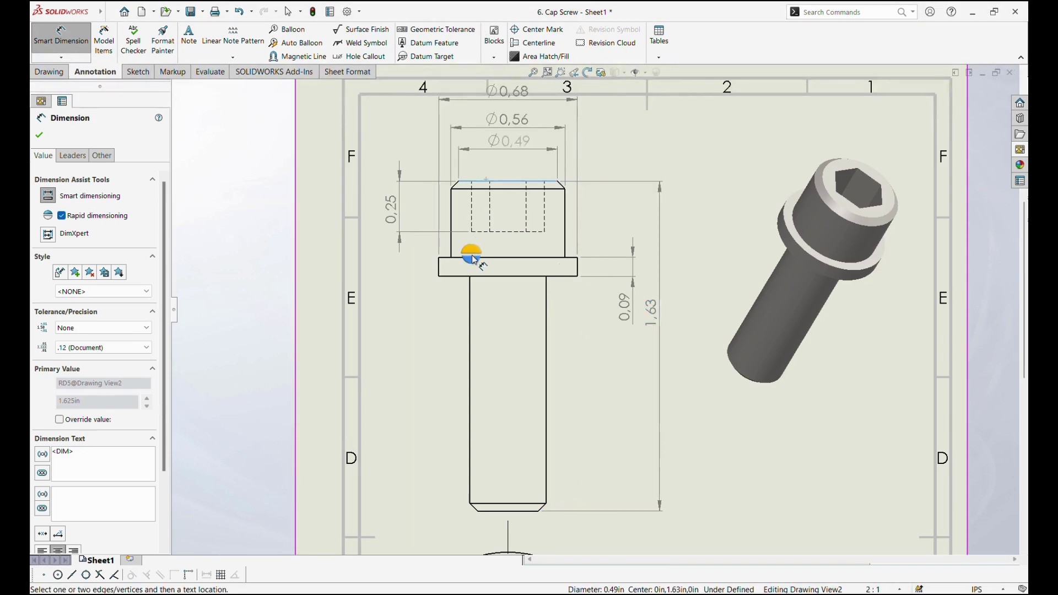
pyautogui.click(492, 259)
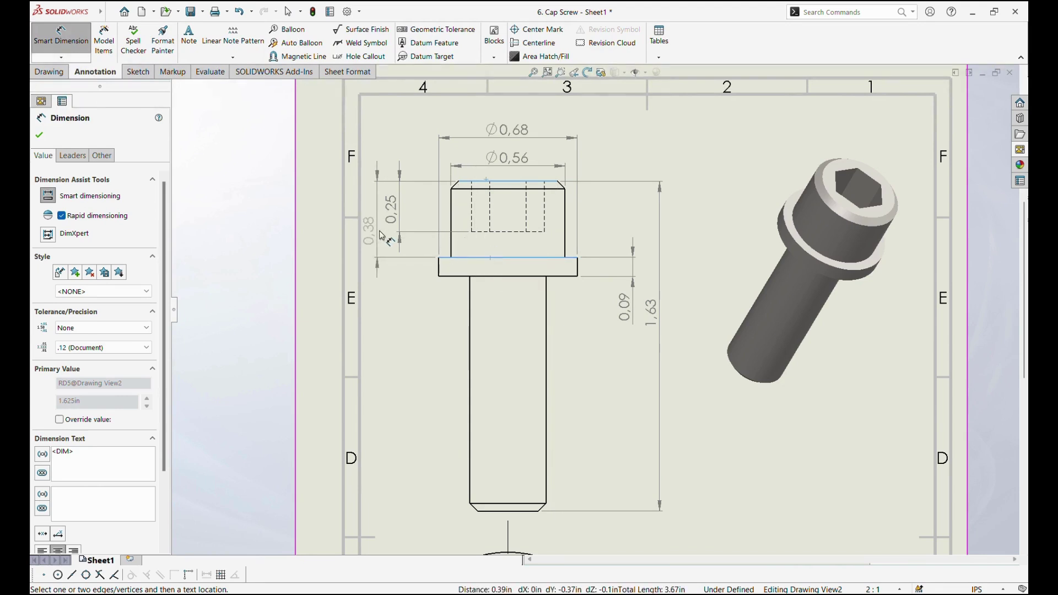
pyautogui.click(396, 240)
# - Tidy the 0.25 and 0.38 dimensions beside the head and move 1.63 to the view's left
pyautogui.moveTo(398, 239); pyautogui.dragTo(409, 245)
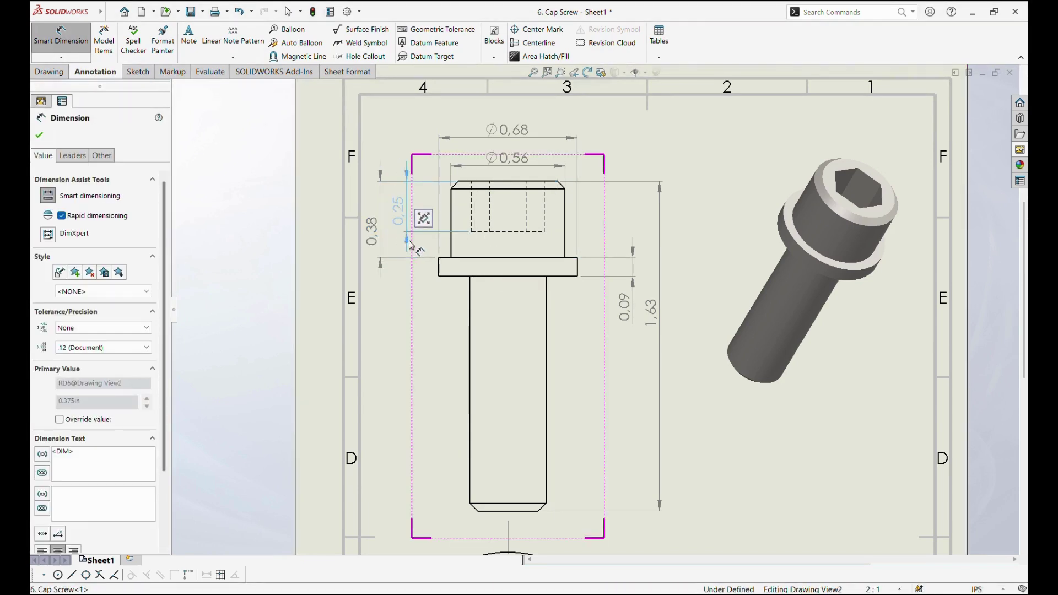
pyautogui.click(418, 241)
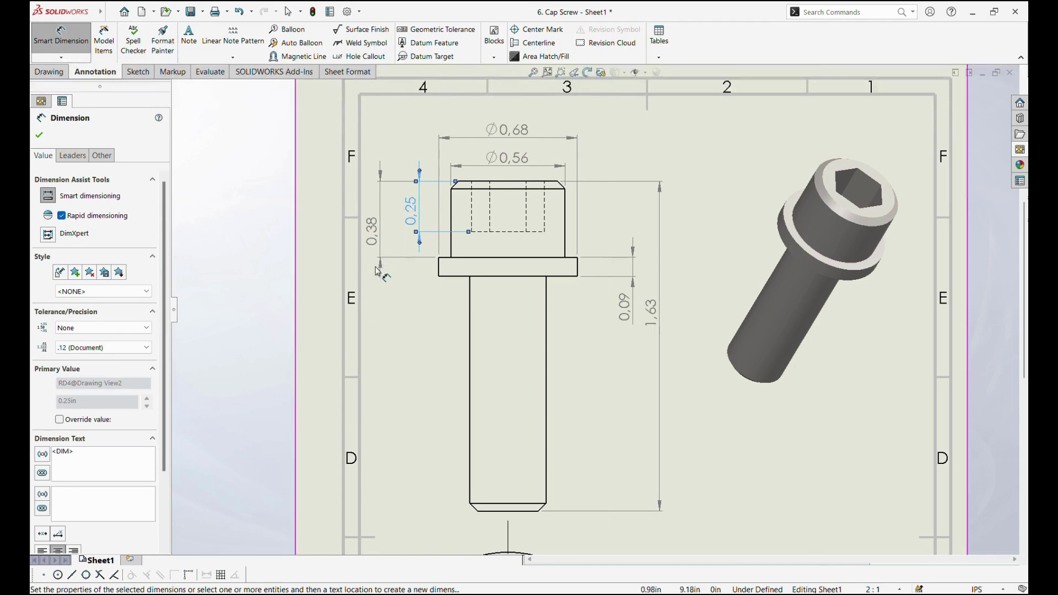
pyautogui.moveTo(380, 274); pyautogui.dragTo(390, 211)
pyautogui.press('Escape')
pyautogui.press('f')
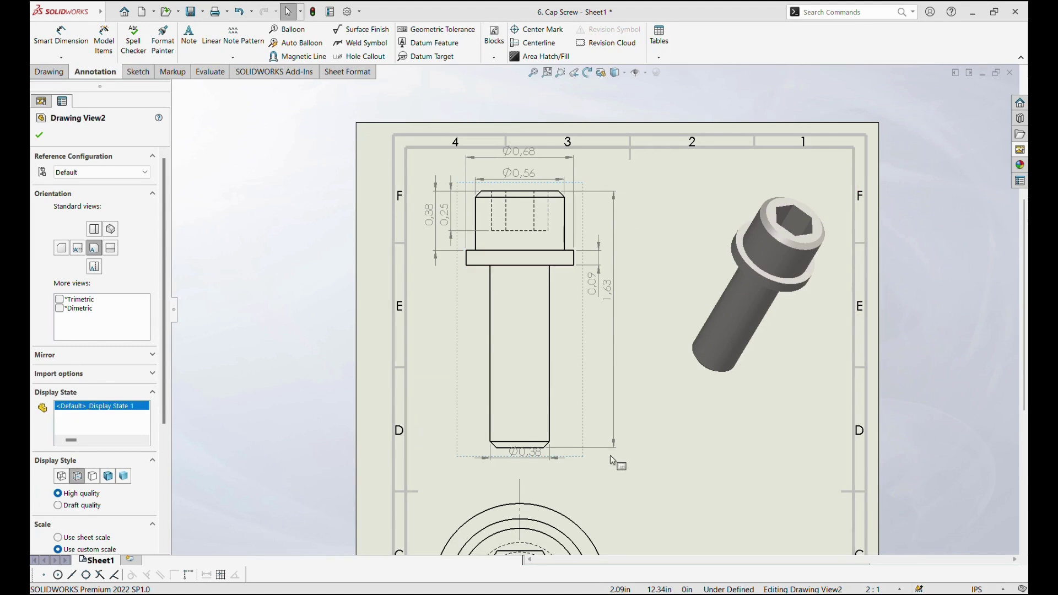
pyautogui.moveTo(610, 300); pyautogui.dragTo(419, 284)
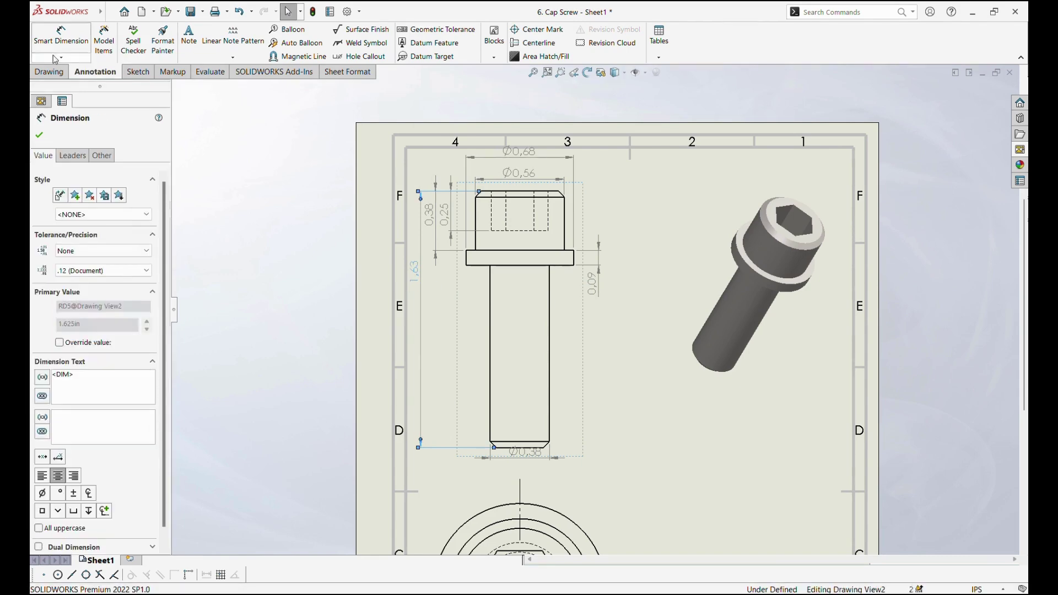
pyautogui.click(42, 73)
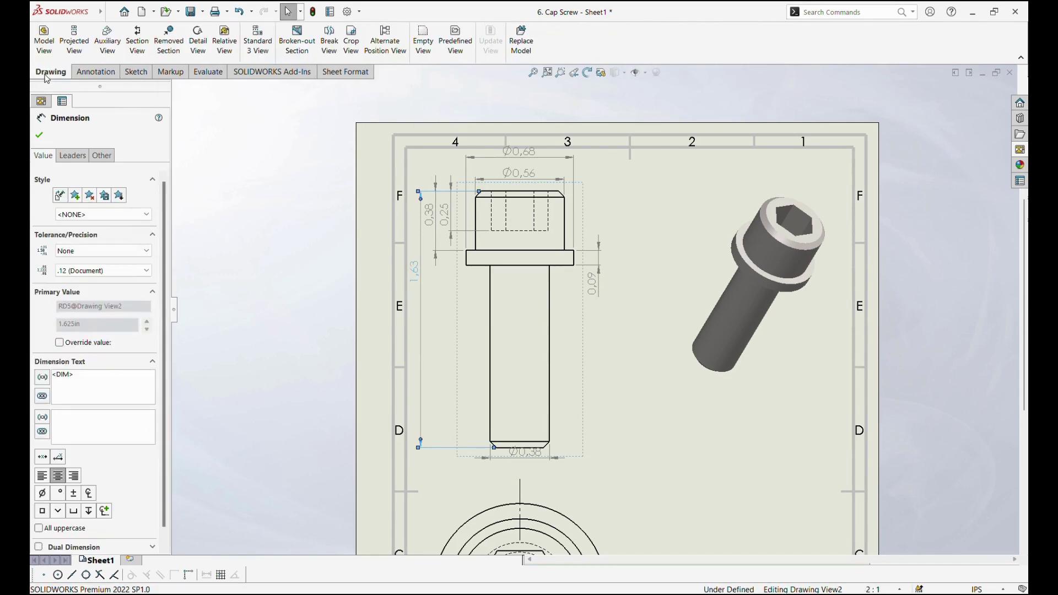
# - Create Detail A around the shank's chamfered bottom corner and place it below the isometric view
pyautogui.click(198, 40)
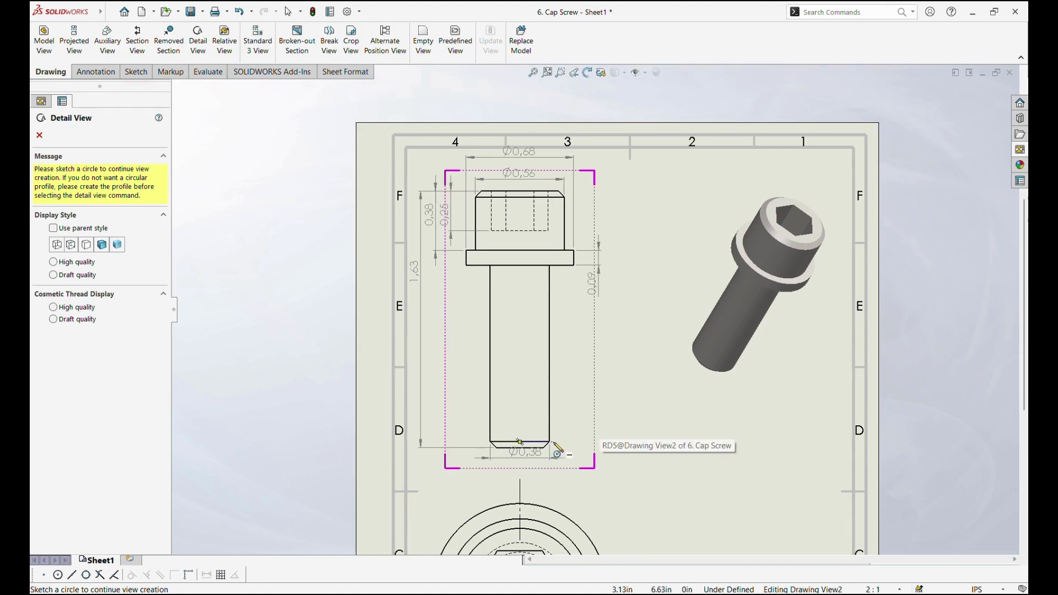
pyautogui.click(549, 441)
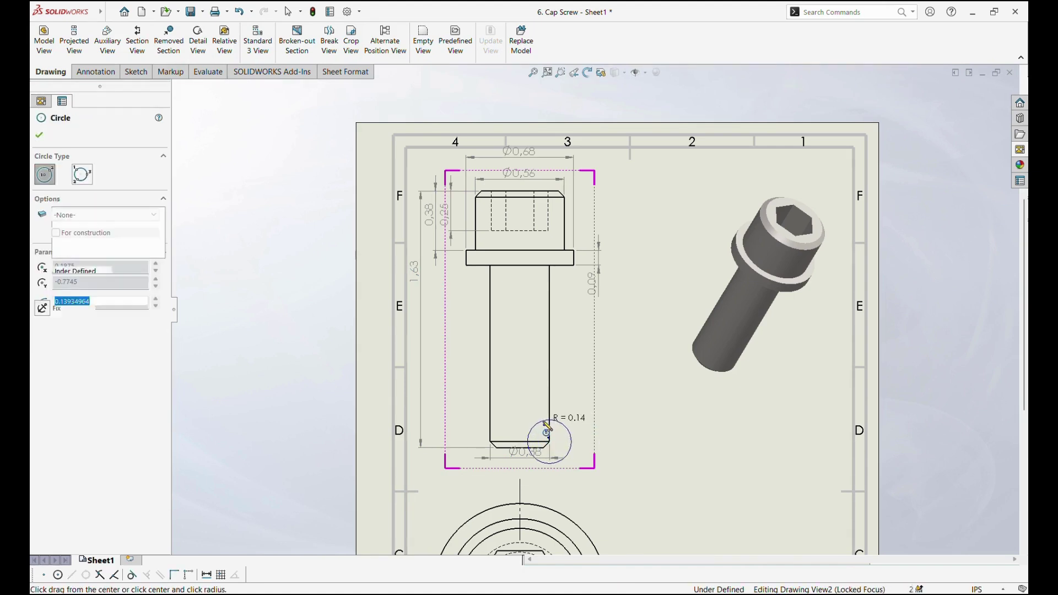
pyautogui.click(545, 423)
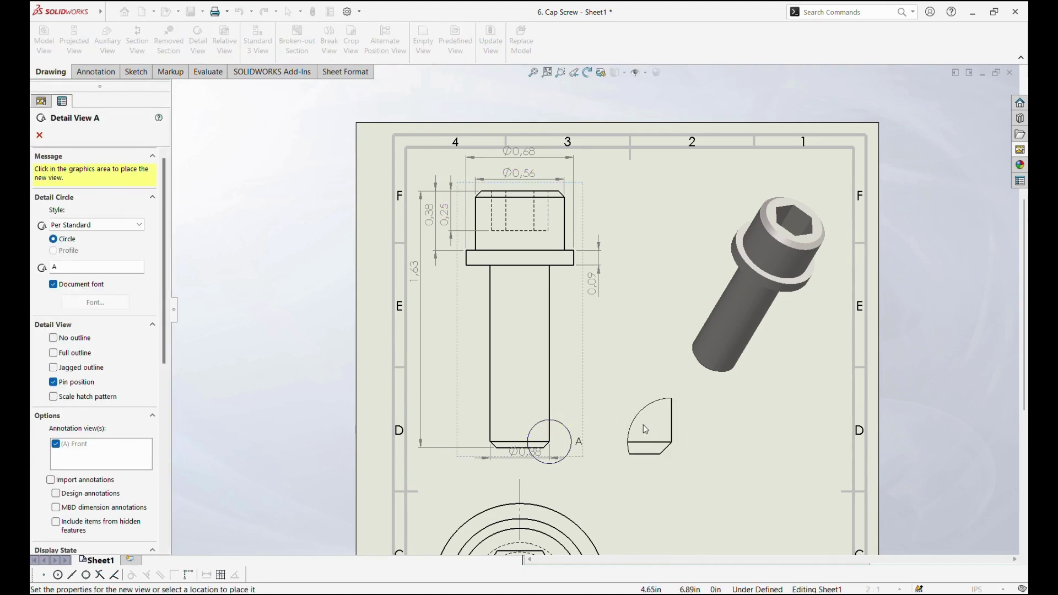
pyautogui.click(644, 445)
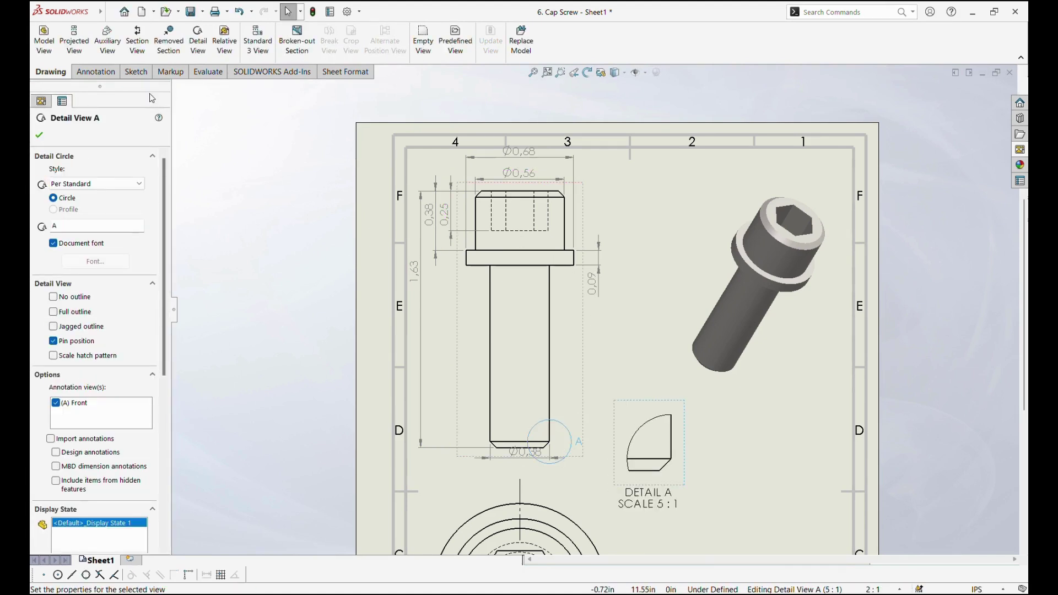
pyautogui.click(88, 74)
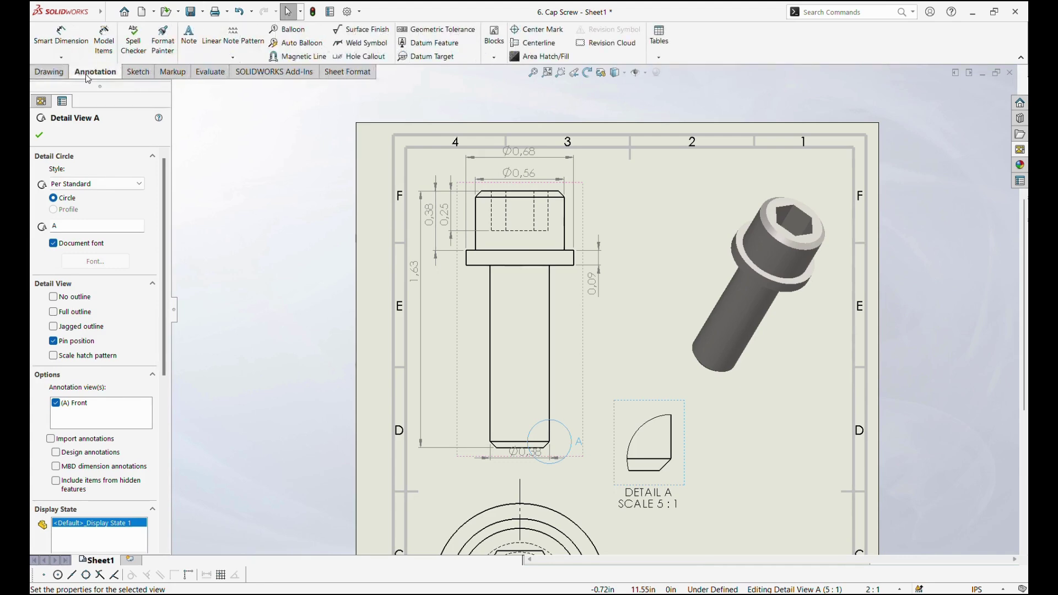
pyautogui.click(188, 36)
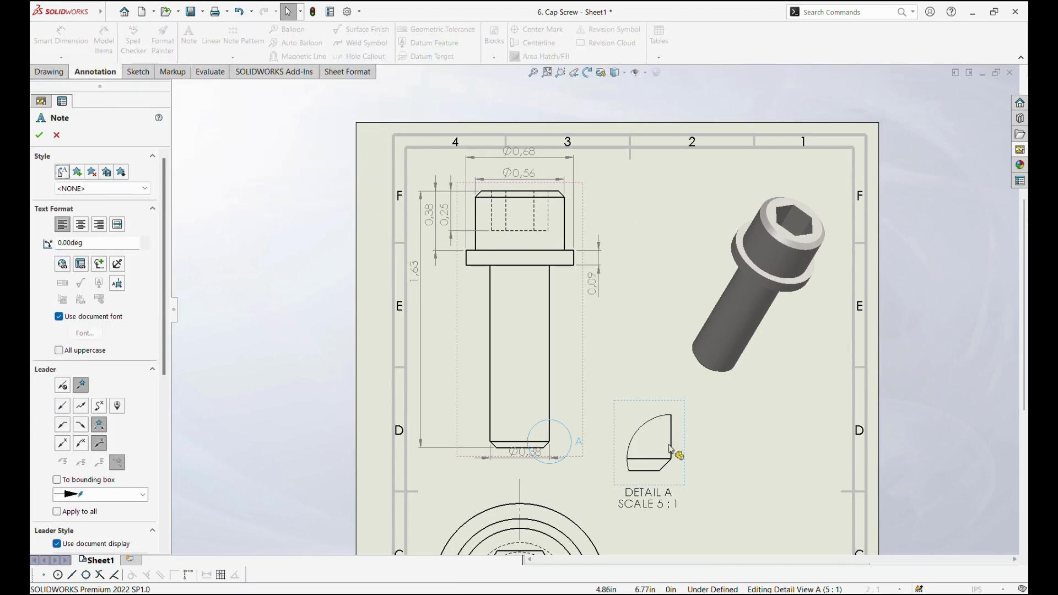
# - Add a bold leader note '2x0.038 x 45 Degree Chamfer' pointing to Detail A's chamfer
pyautogui.click(669, 467)
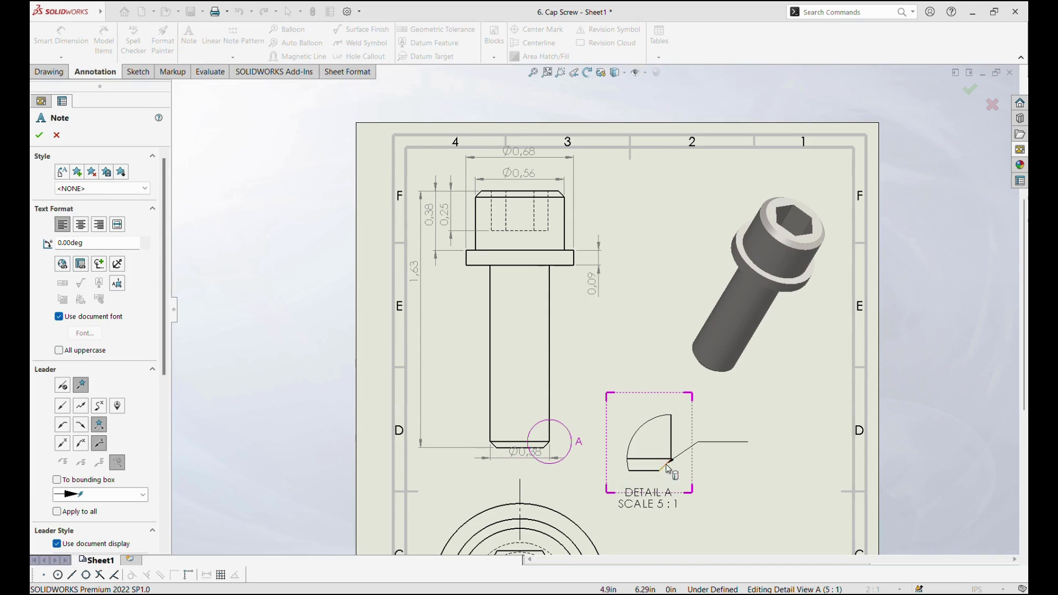
pyautogui.click(718, 479)
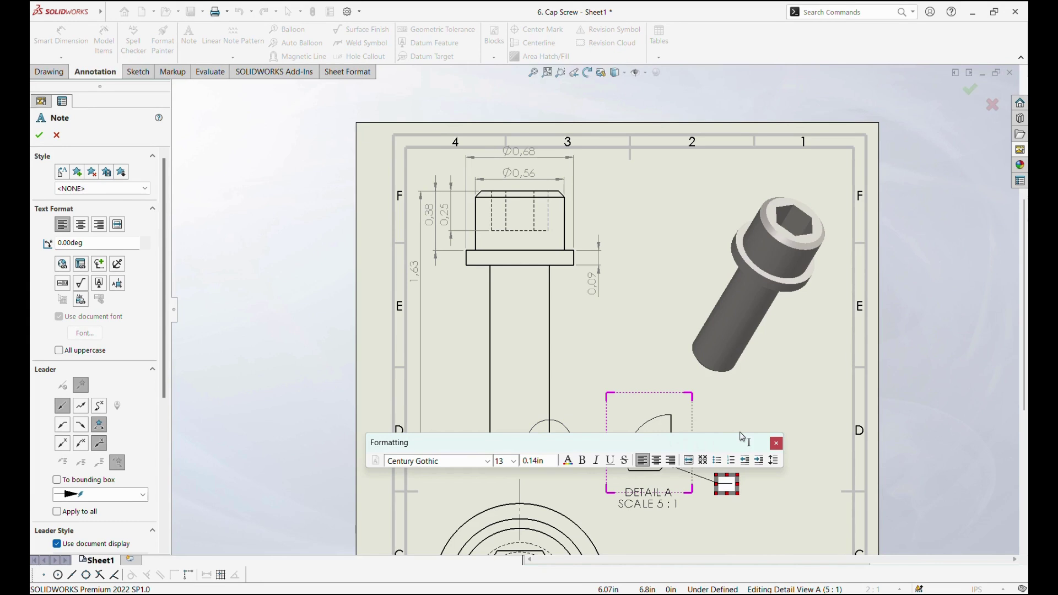
pyautogui.write('2x0.')
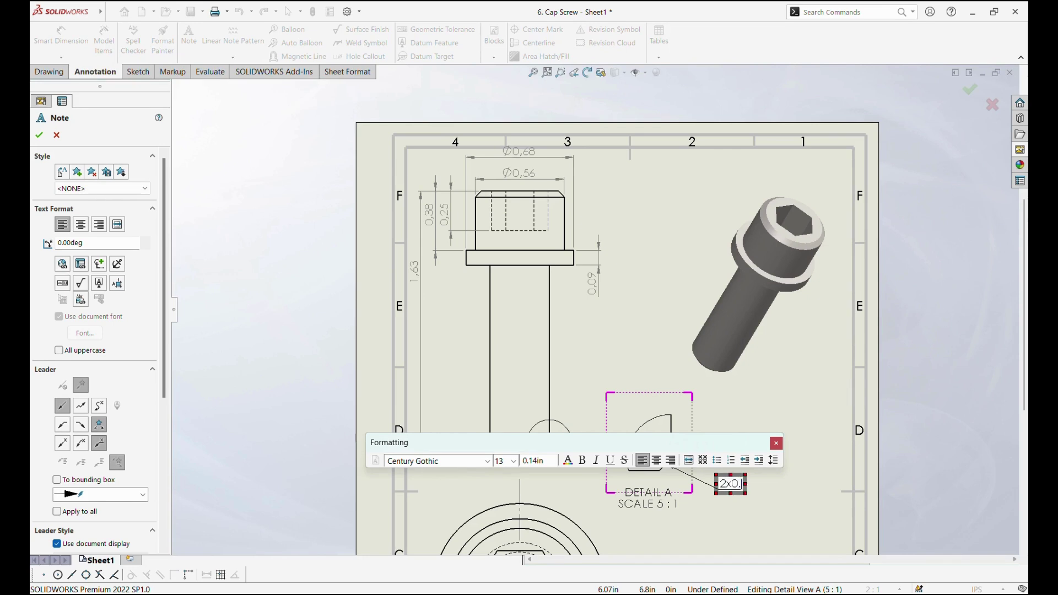
pyautogui.write('03')
pyautogui.write('8')
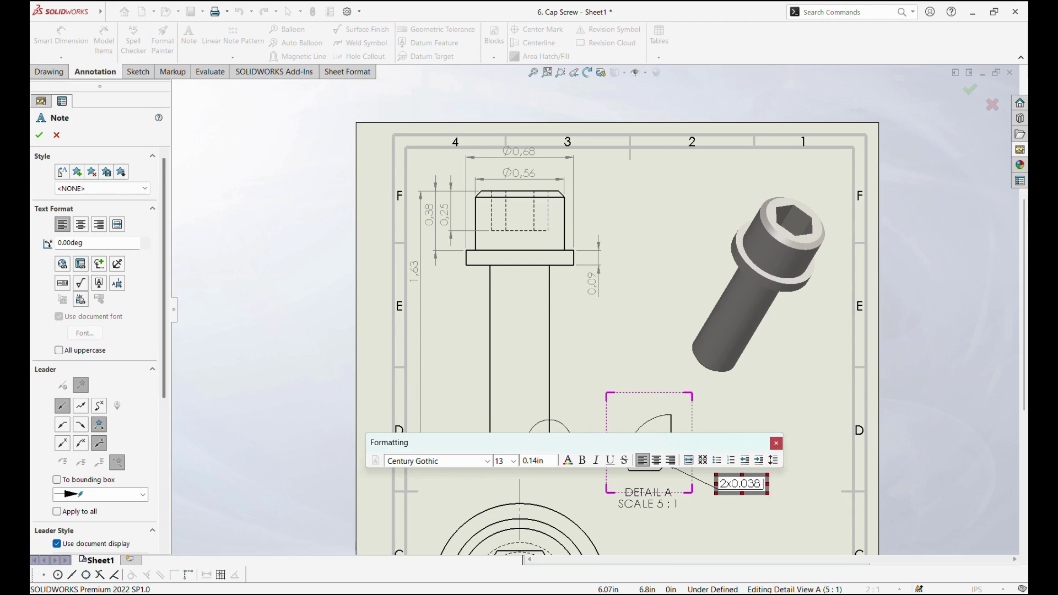
pyautogui.write(' x 45')
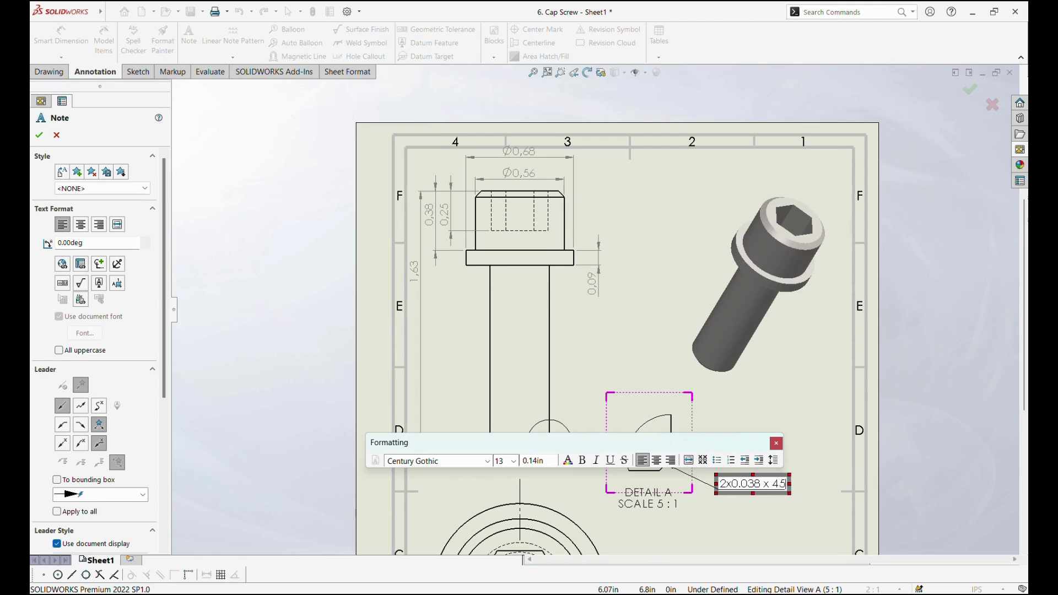
pyautogui.write(' D')
pyautogui.write('egr')
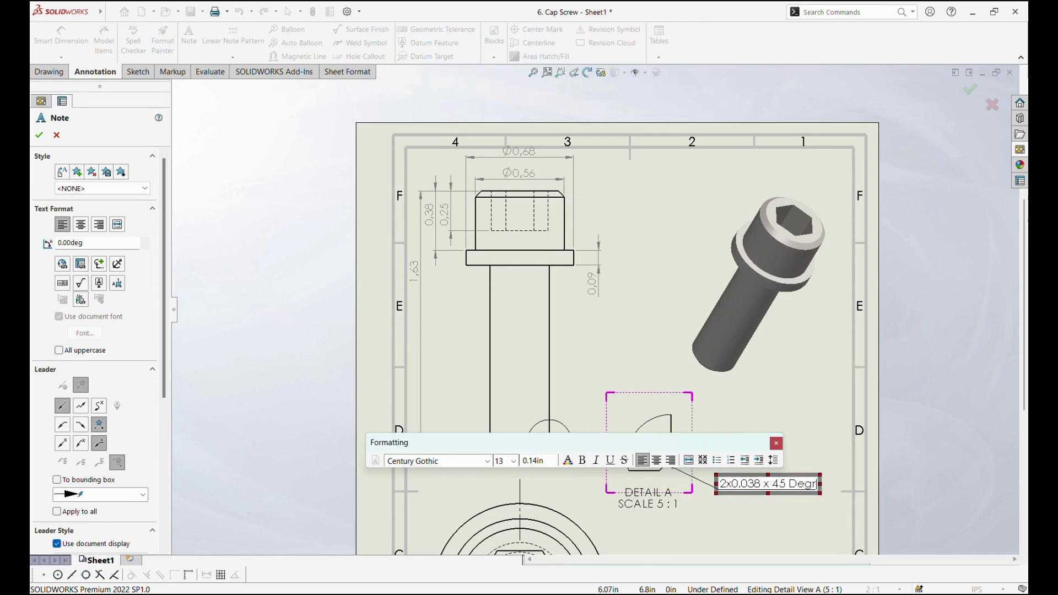
pyautogui.write('ee')
pyautogui.press('Return')
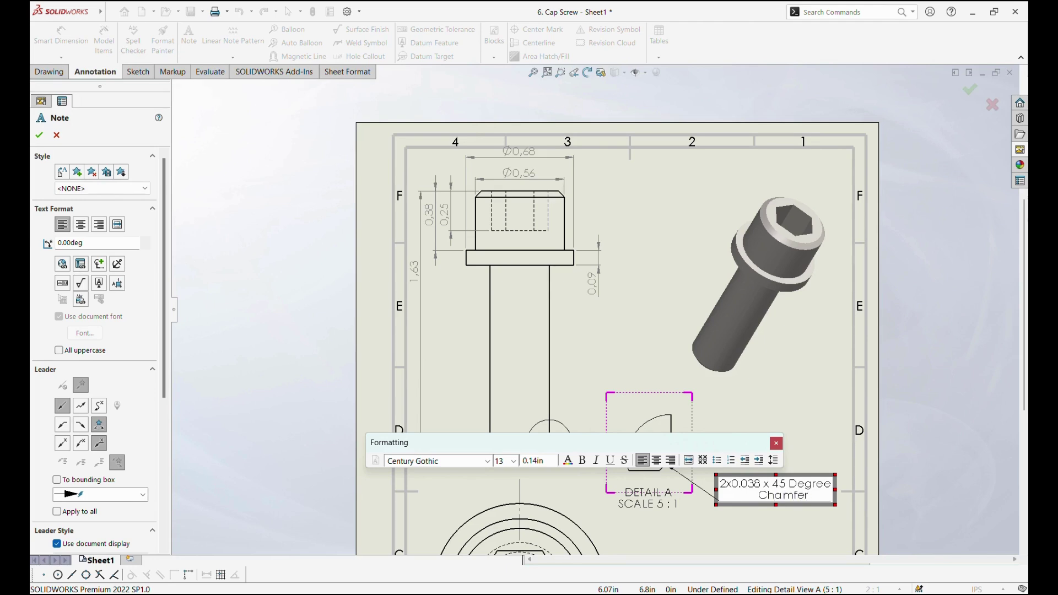
pyautogui.press('Return')
pyautogui.press('BackSpace')
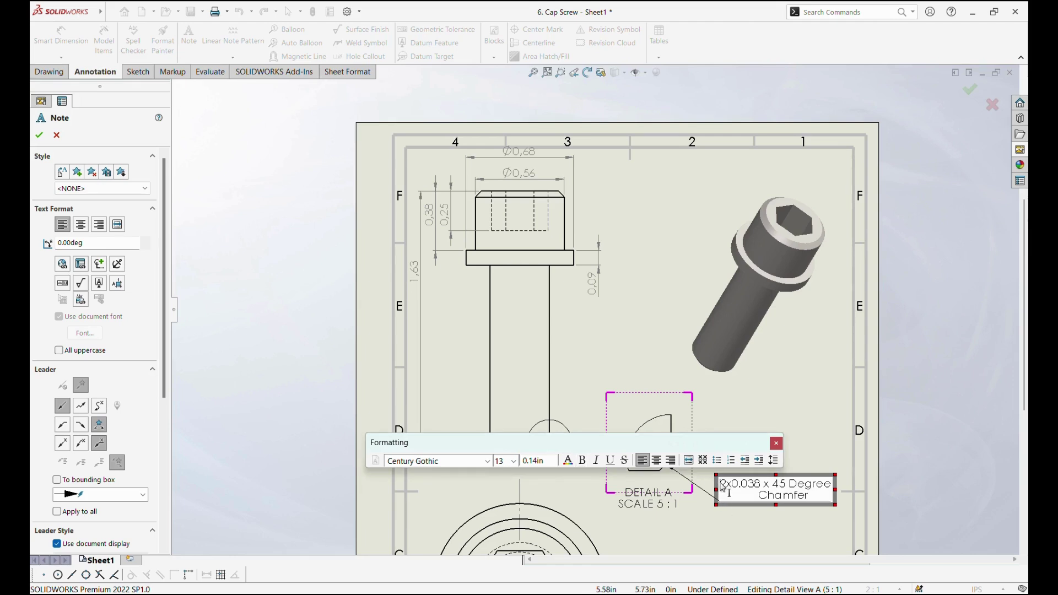
pyautogui.moveTo(723, 487); pyautogui.dragTo(808, 500)
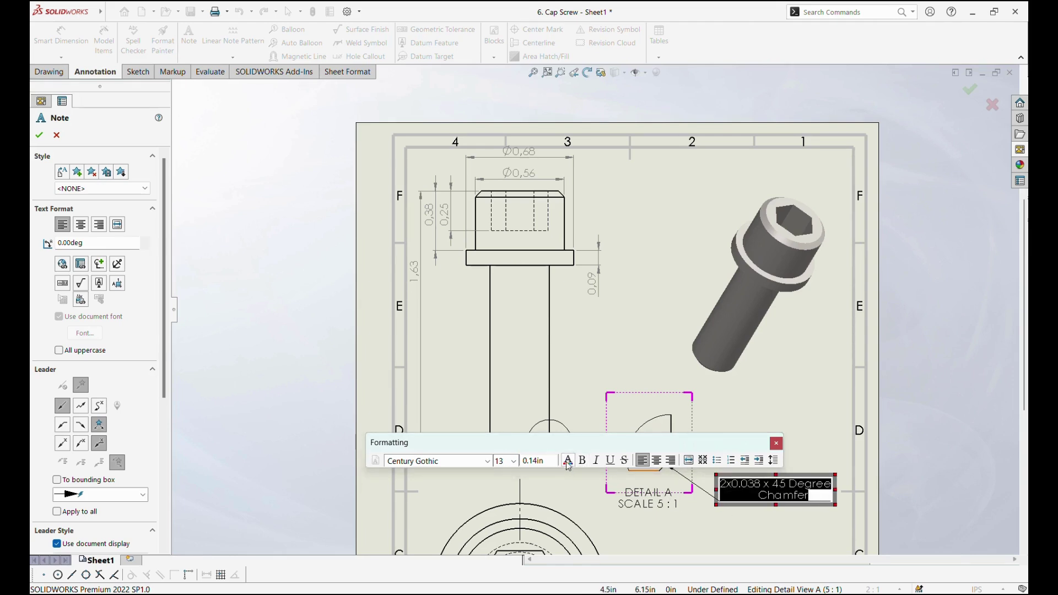
pyautogui.click(583, 464)
pyautogui.click(716, 429)
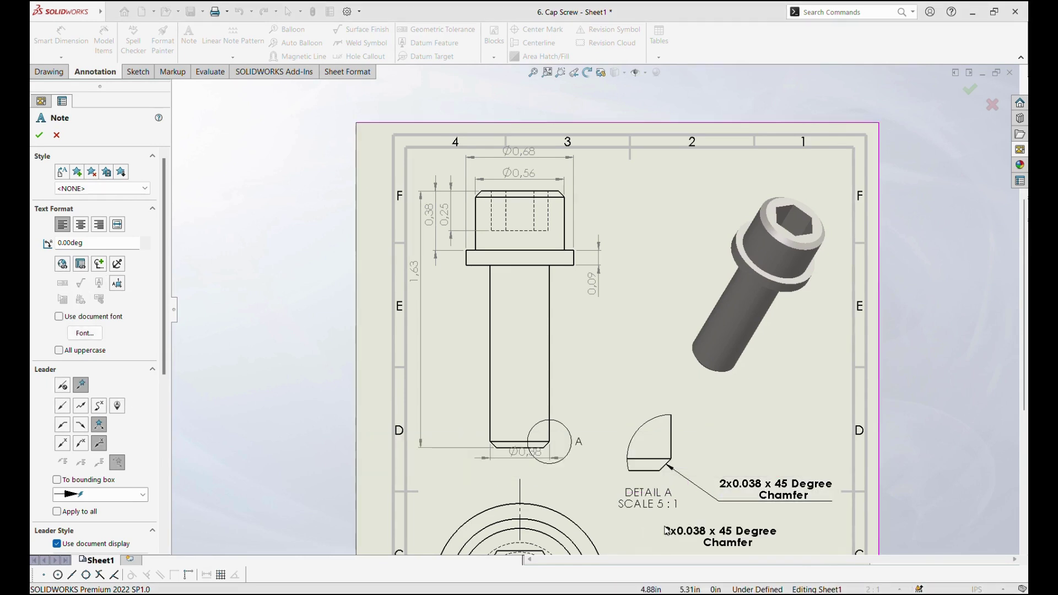
# - Dimension the top view's socket circle with a Ø0.30 diameter
pyautogui.press('Escape')
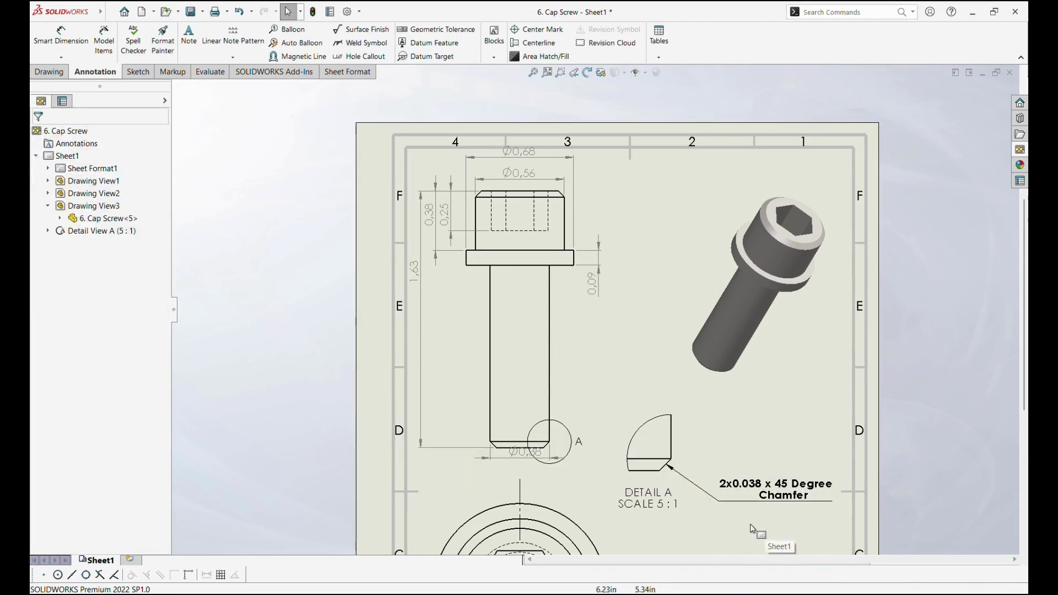
pyautogui.click(532, 72)
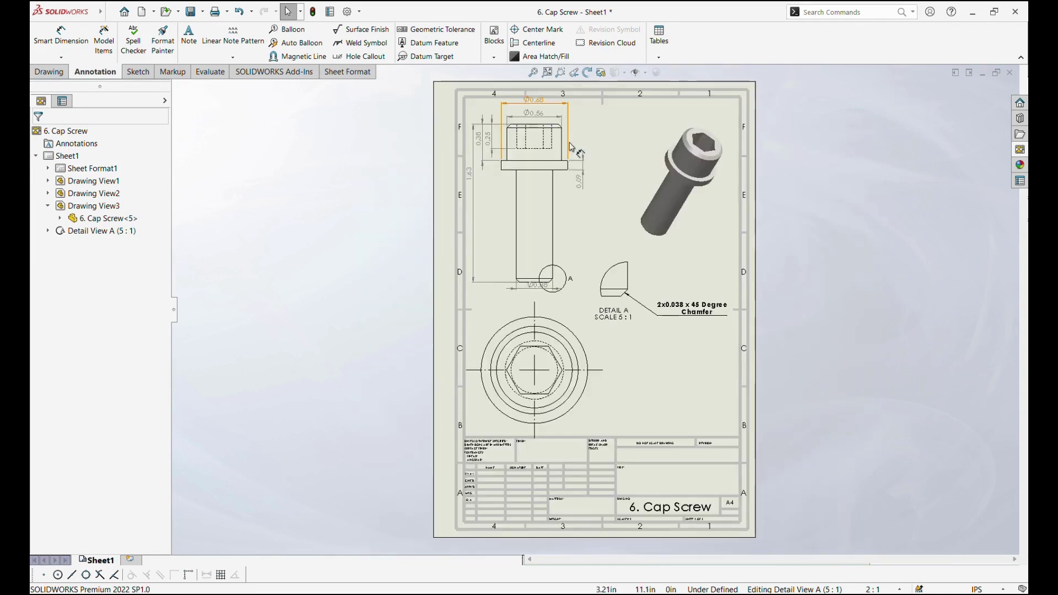
pyautogui.scroll(-3, 569, 419)
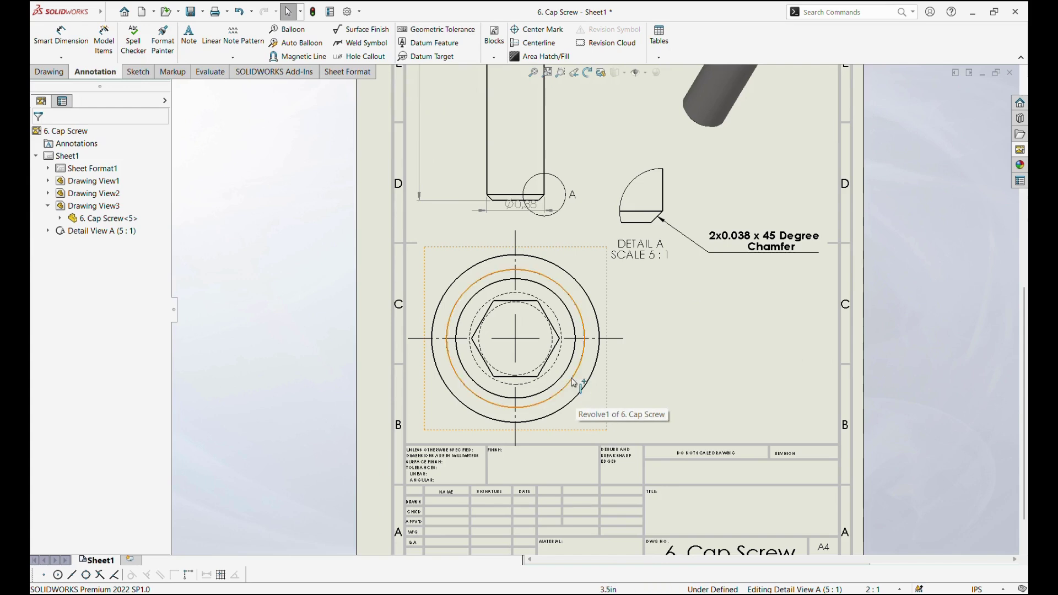
pyautogui.scroll(-1, 573, 382)
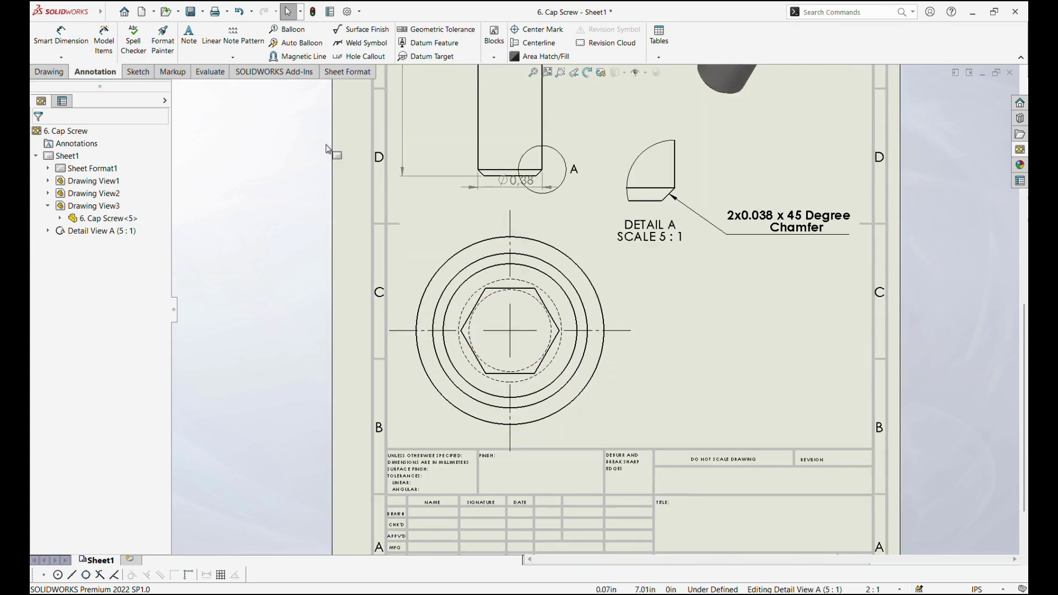
pyautogui.click(43, 40)
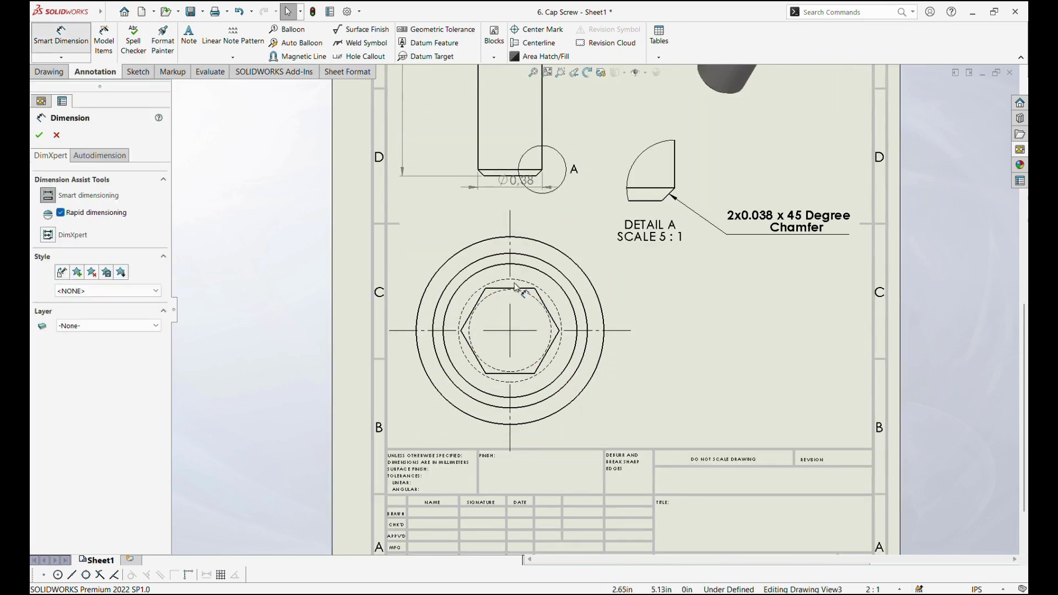
pyautogui.click(483, 304)
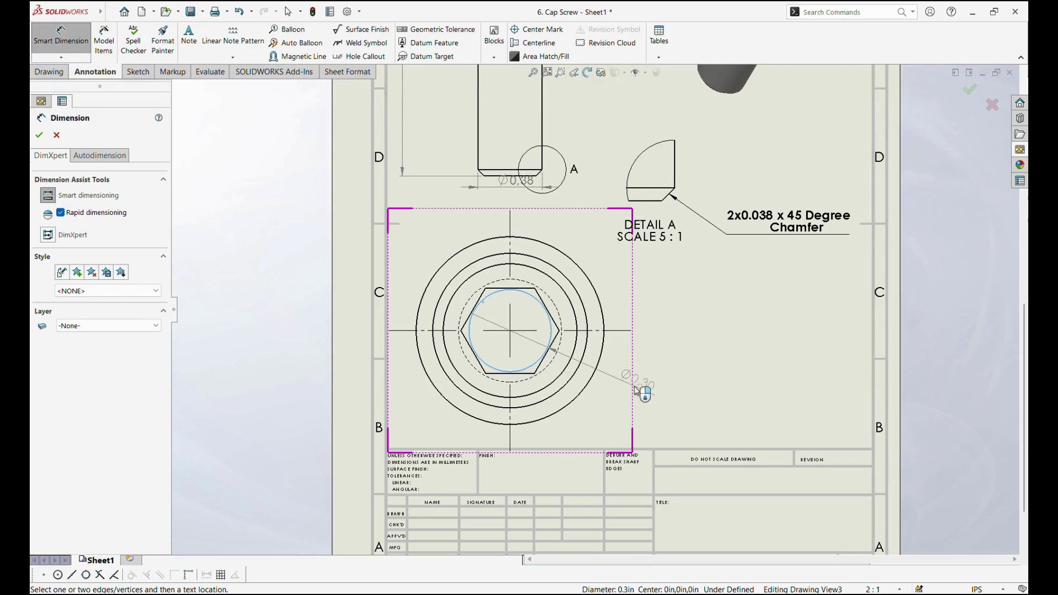
pyautogui.click(635, 390)
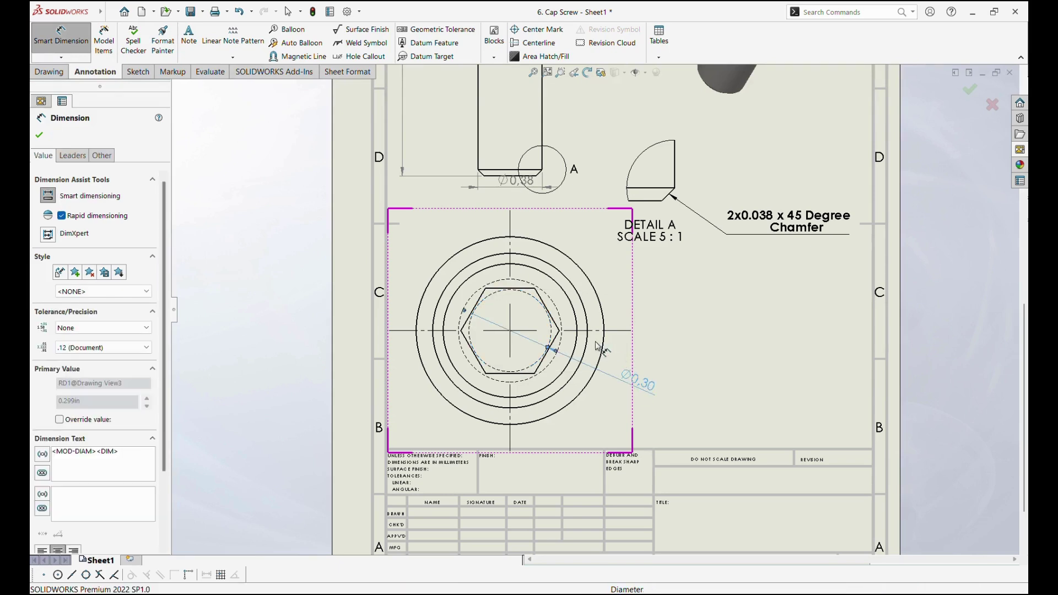
# - Dimension the top view's outer head circle with a Ø0.68 diameter at the upper right
pyautogui.click(559, 322)
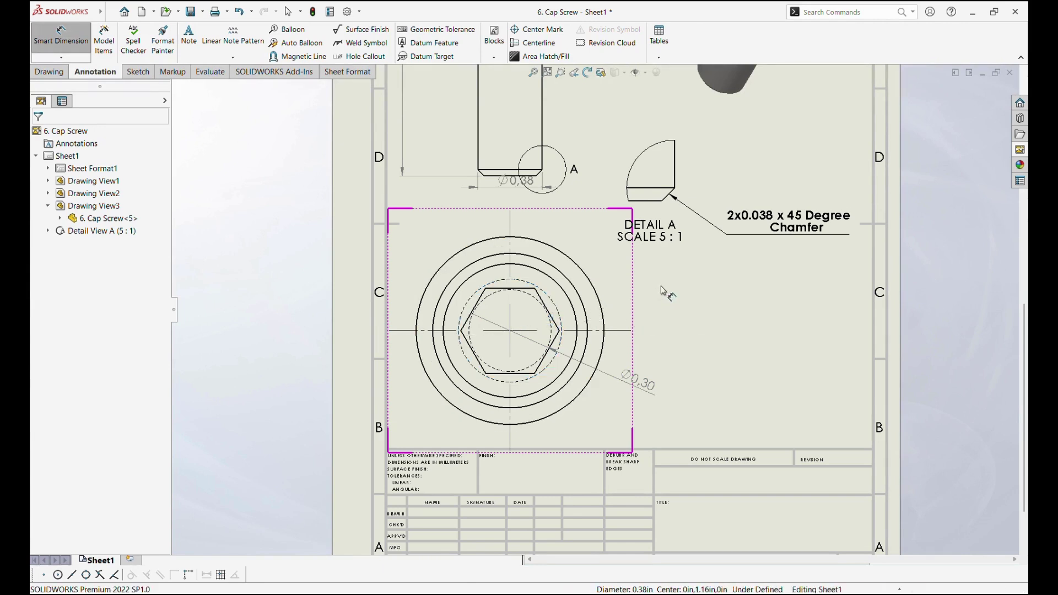
pyautogui.press('Escape')
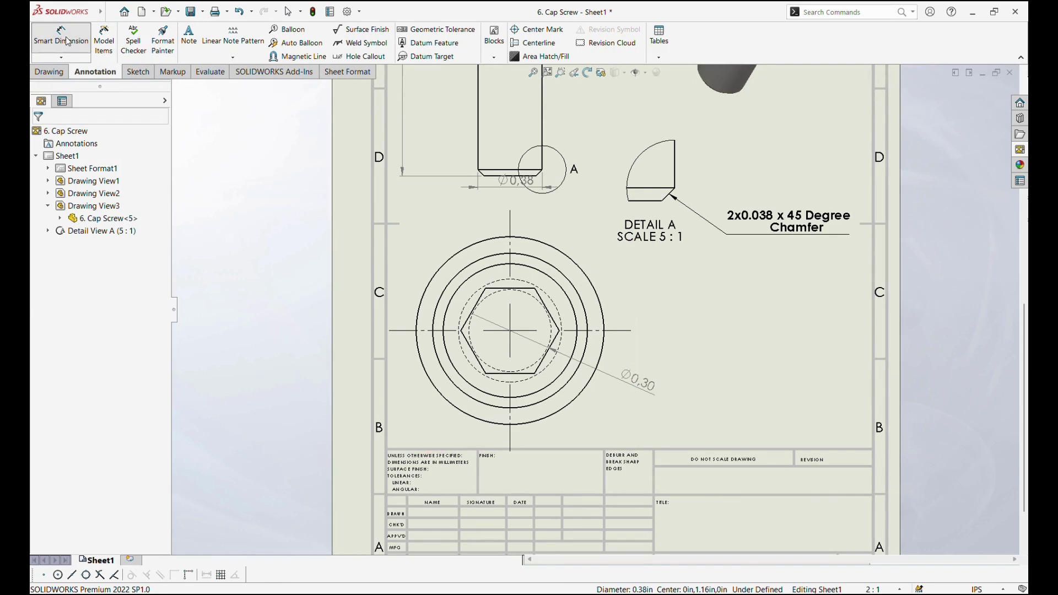
pyautogui.click(606, 320)
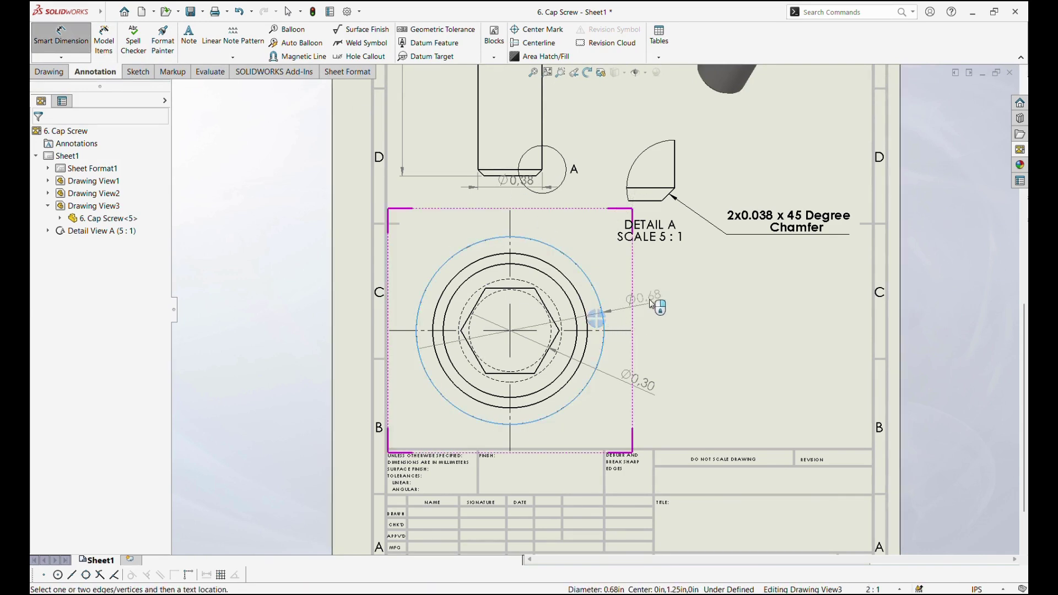
pyautogui.click(685, 297)
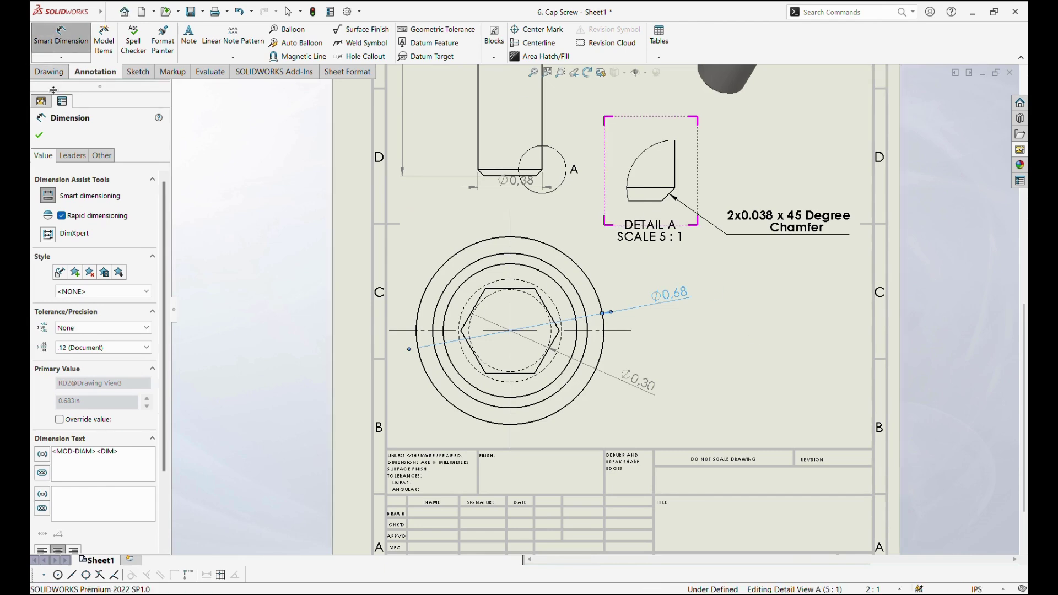
pyautogui.click(547, 72)
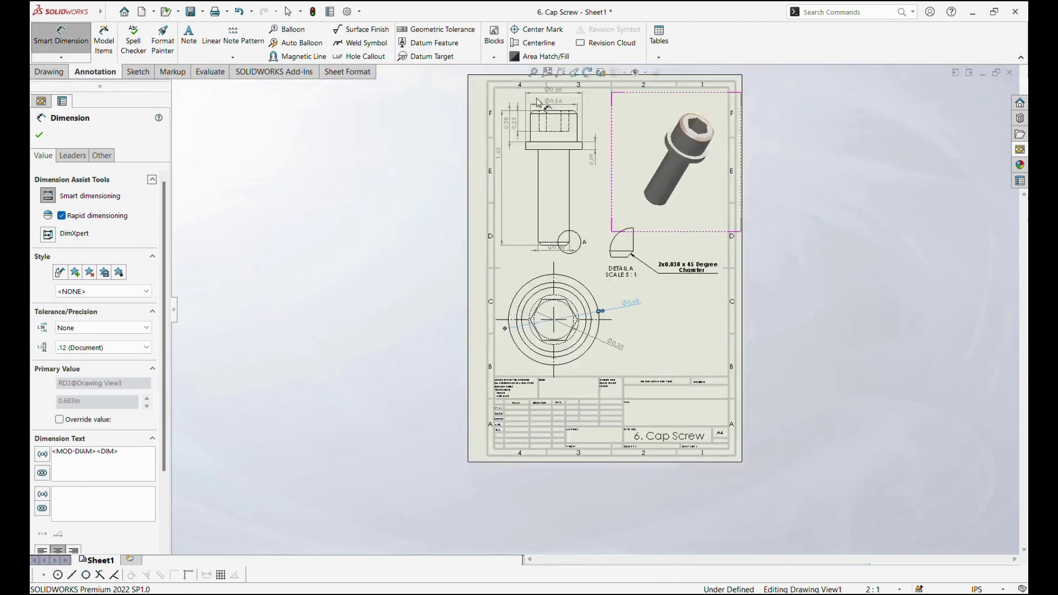
# - Drag the shaded isometric Drawing View1 slightly left and down on the sheet
pyautogui.click(548, 74)
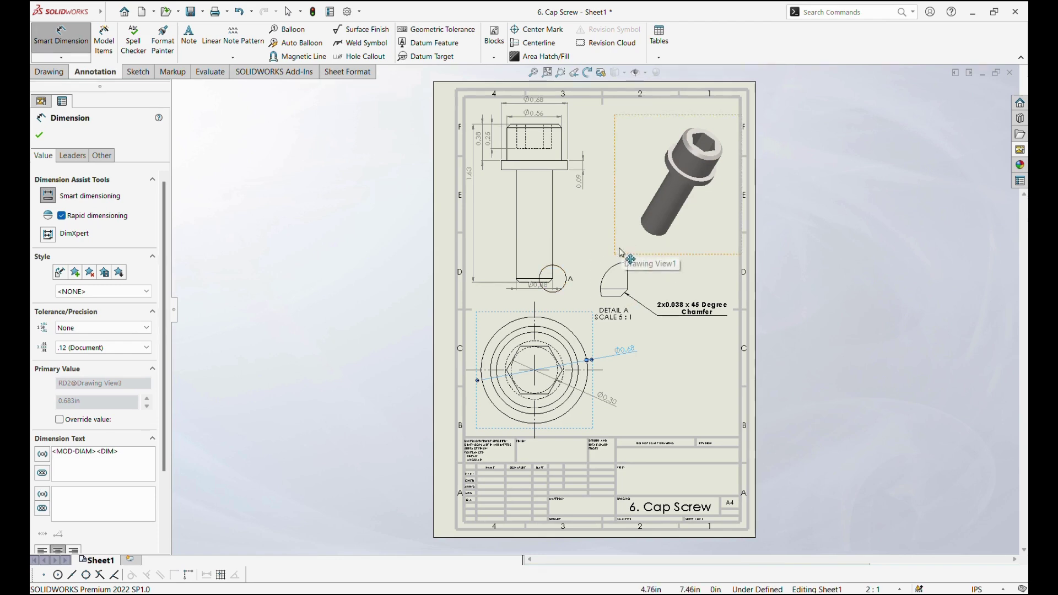
pyautogui.click(631, 223)
pyautogui.click(606, 258)
pyautogui.click(60, 37)
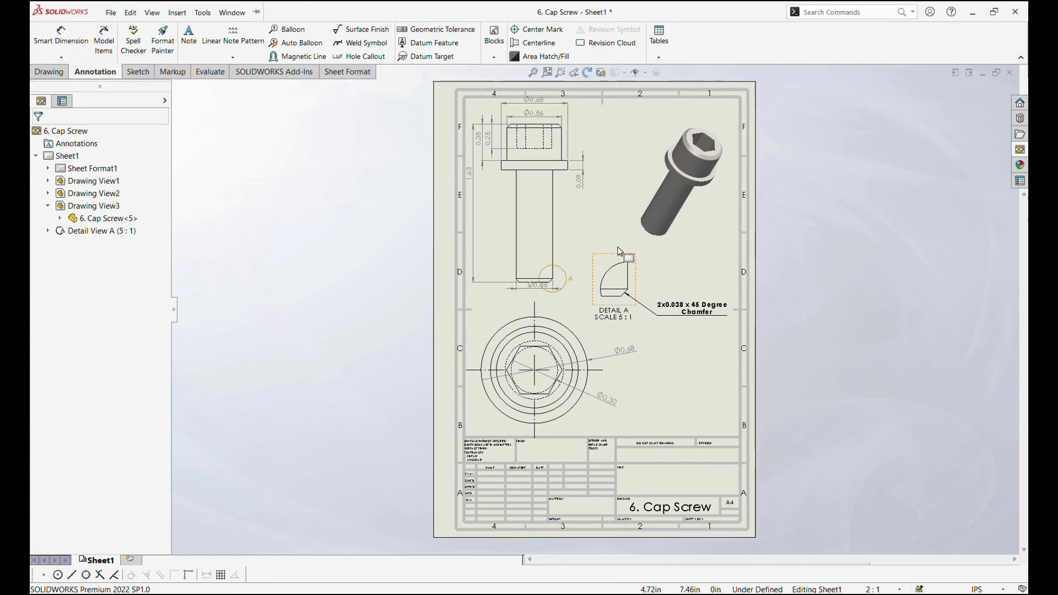
pyautogui.click(642, 212)
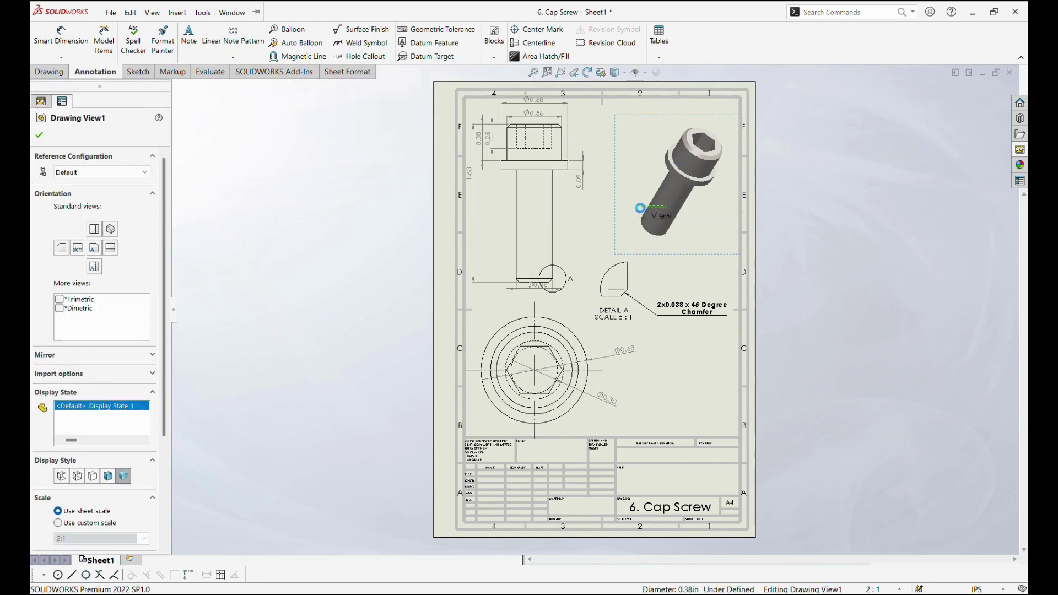
pyautogui.moveTo(724, 266); pyautogui.dragTo(712, 270)
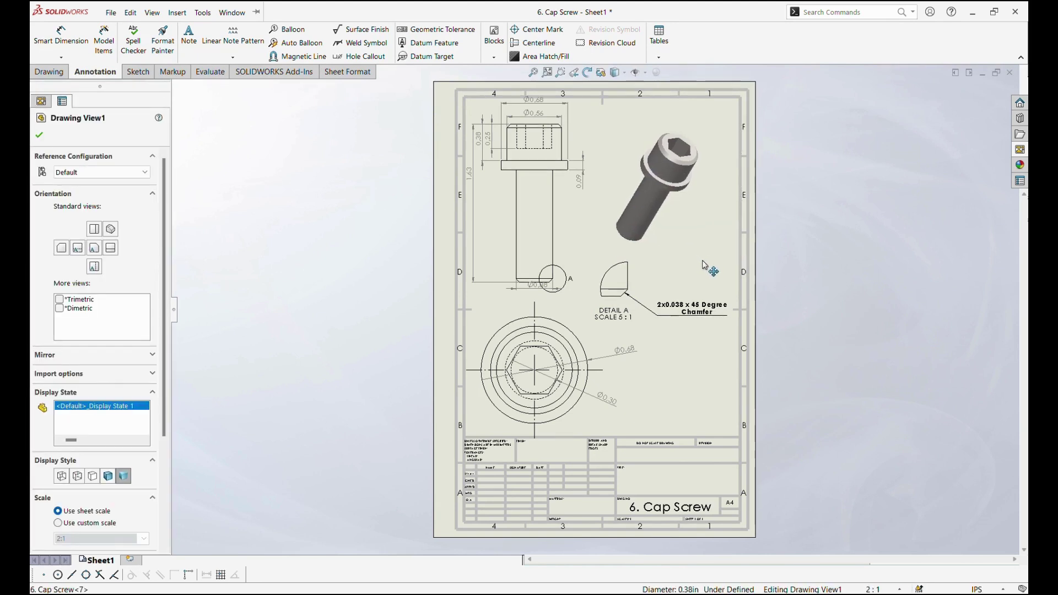
pyautogui.click(232, 12)
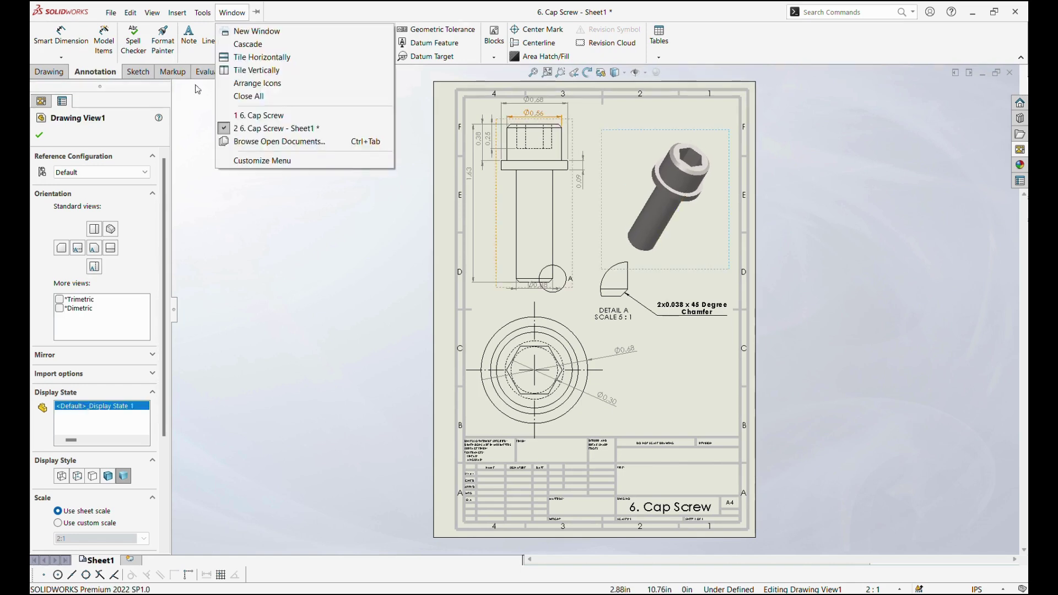
# - Place a 'Cap Screw' note near the sheet's top right, formatted bold at 24 point
pyautogui.click(186, 39)
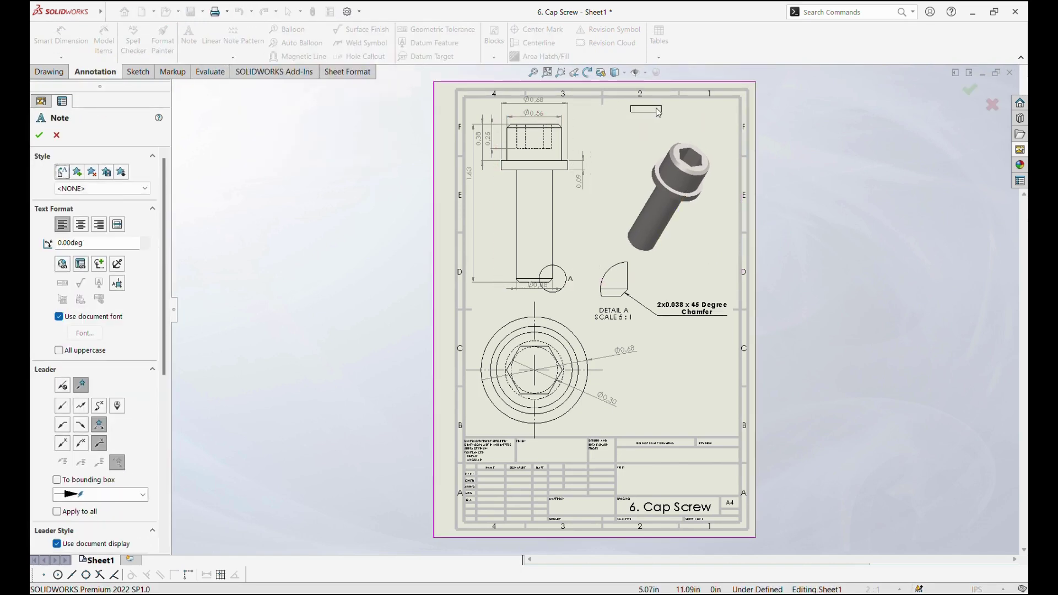
pyautogui.click(647, 109)
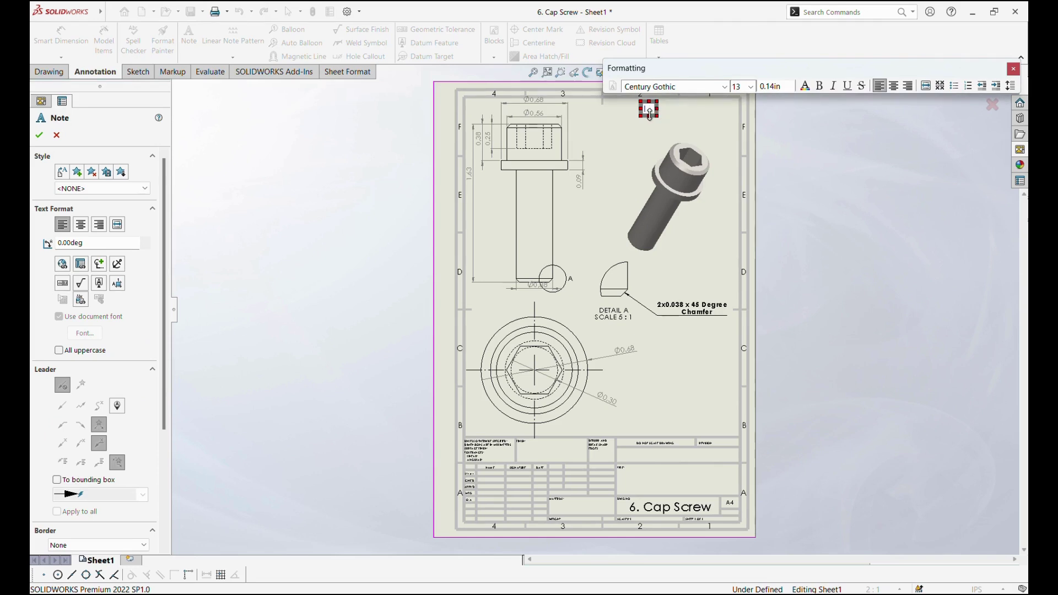
pyautogui.click(820, 86)
pyautogui.click(751, 86)
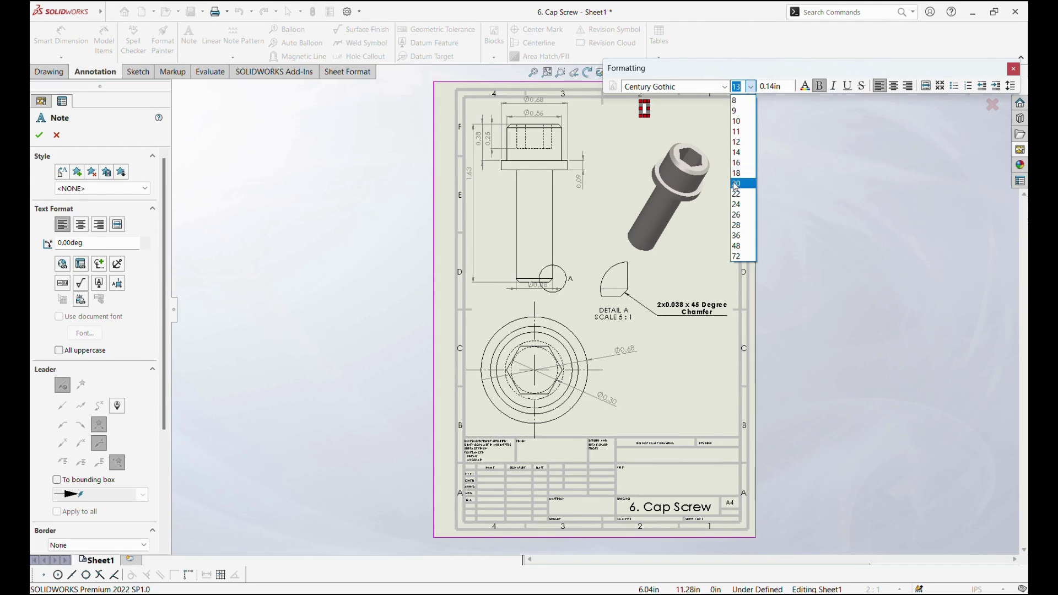
pyautogui.click(736, 184)
pyautogui.write('Cap Screw')
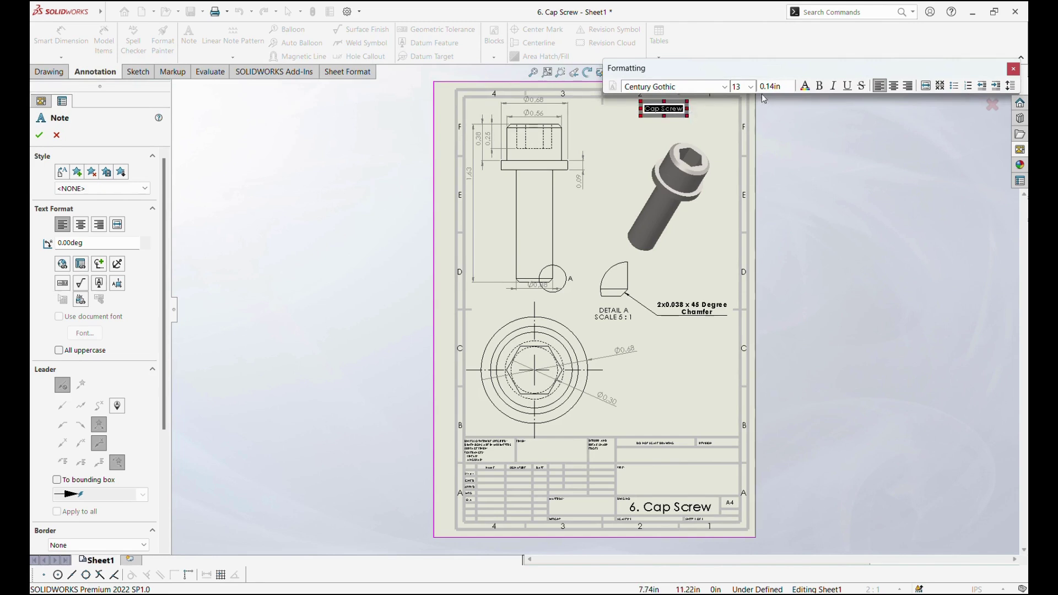
pyautogui.click(820, 86)
pyautogui.click(750, 87)
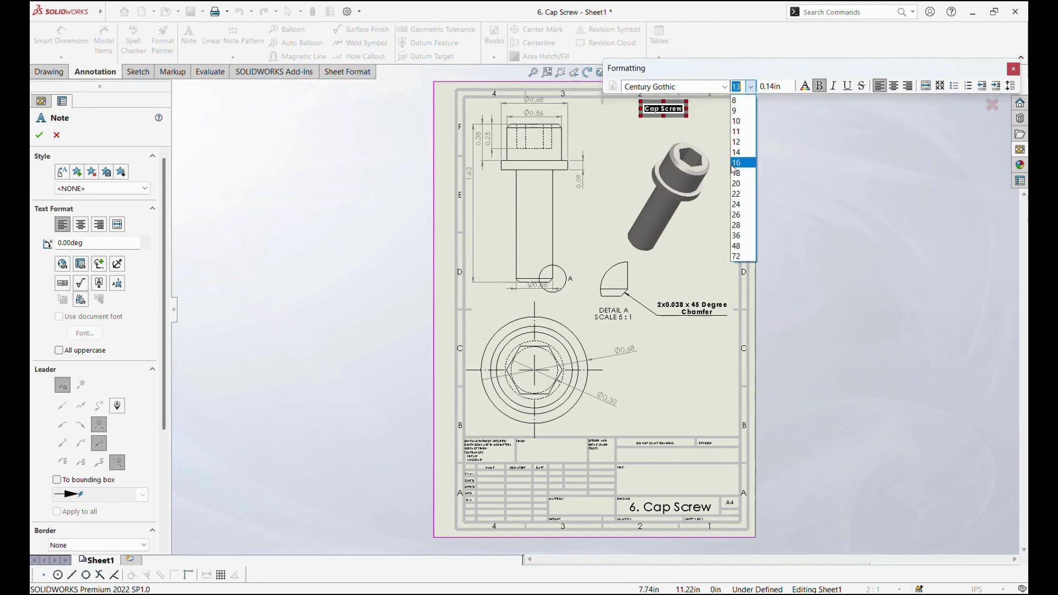
pyautogui.click(731, 203)
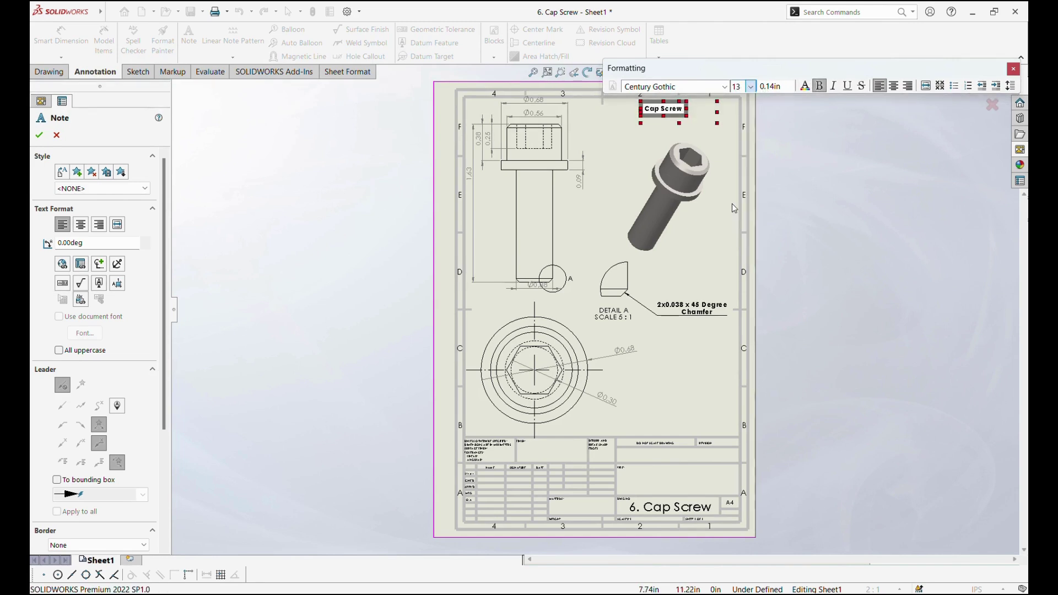
pyautogui.click(695, 246)
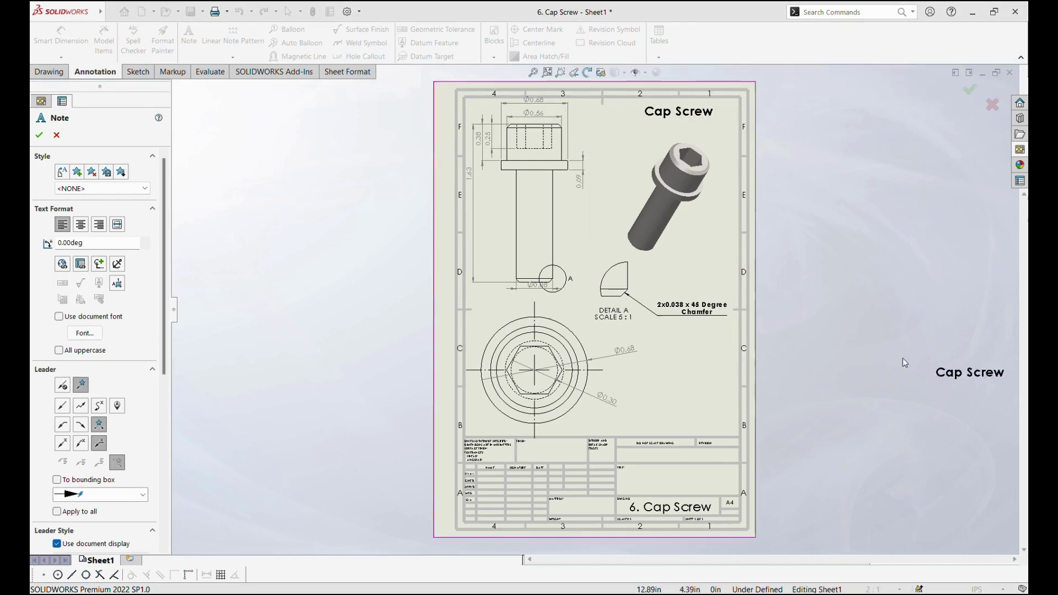
# - End the Note command and zoom to fit the whole drawing sheet
pyautogui.press('Escape')
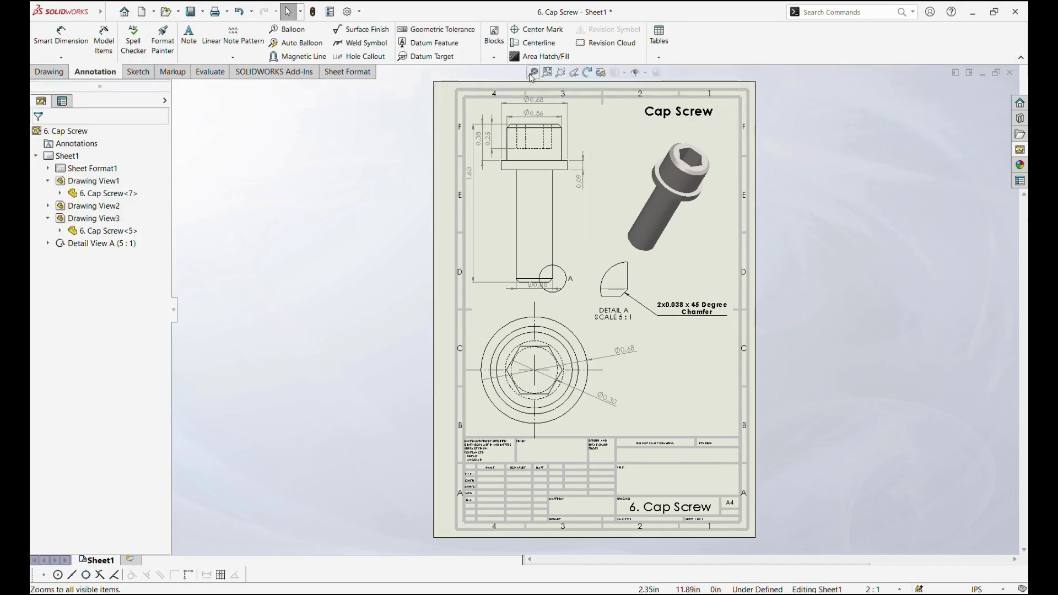
pyautogui.click(532, 72)
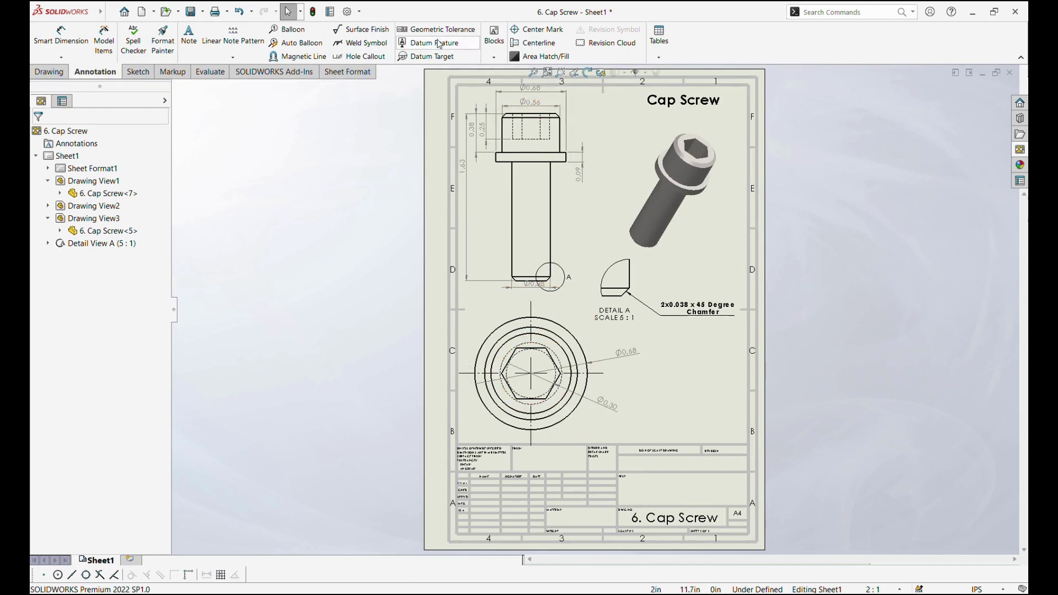